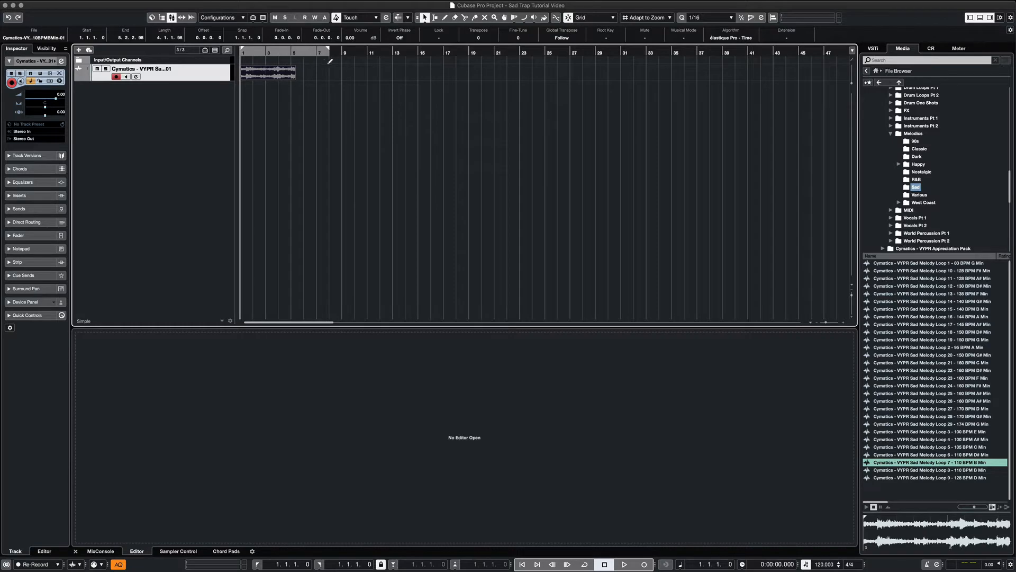
Set the cycle range to span bars 1 to 9 and play the melody loop from the start.
left_click_drag(329, 61, 344, 63)
key("space")
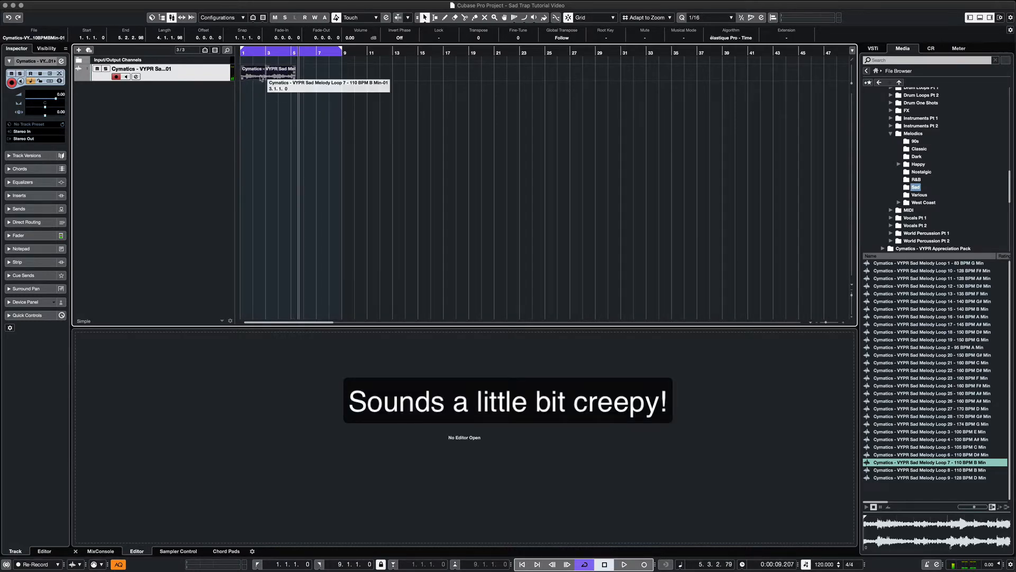
Turn on Musical Mode for the melody loop event, audition it at project tempo, and return to the start.
left_click(679, 38)
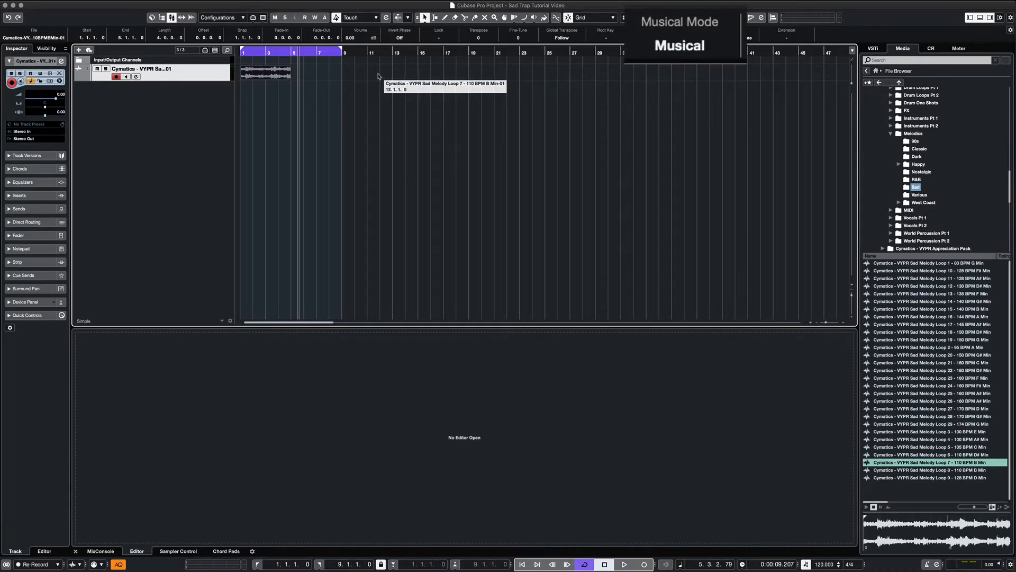
key("space")
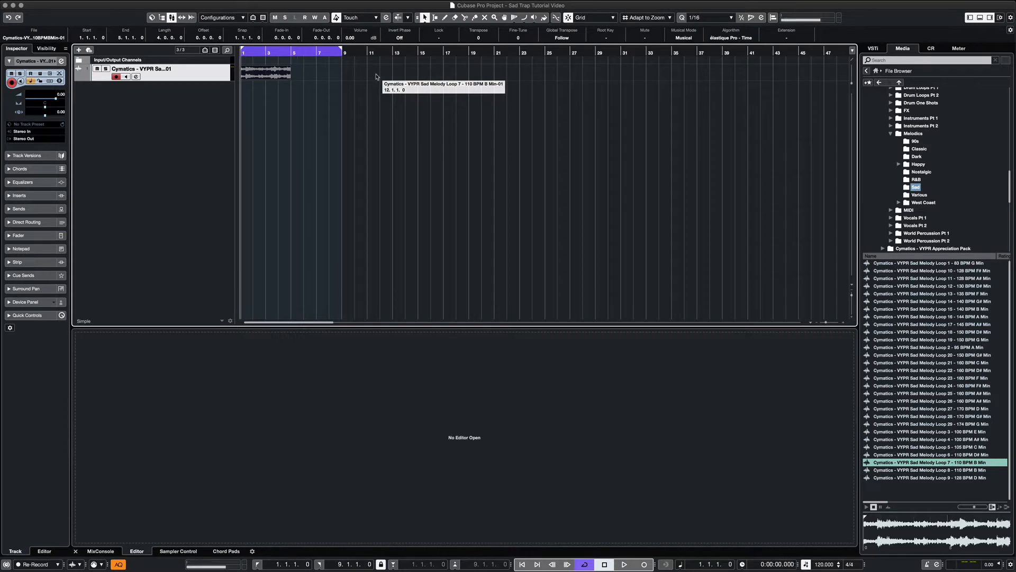
key("space")
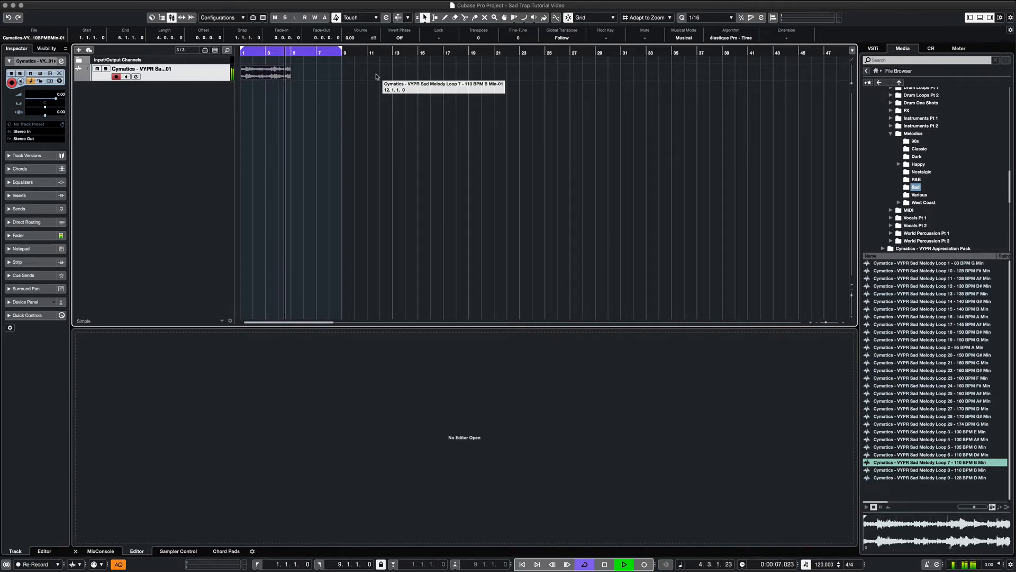
key("space")
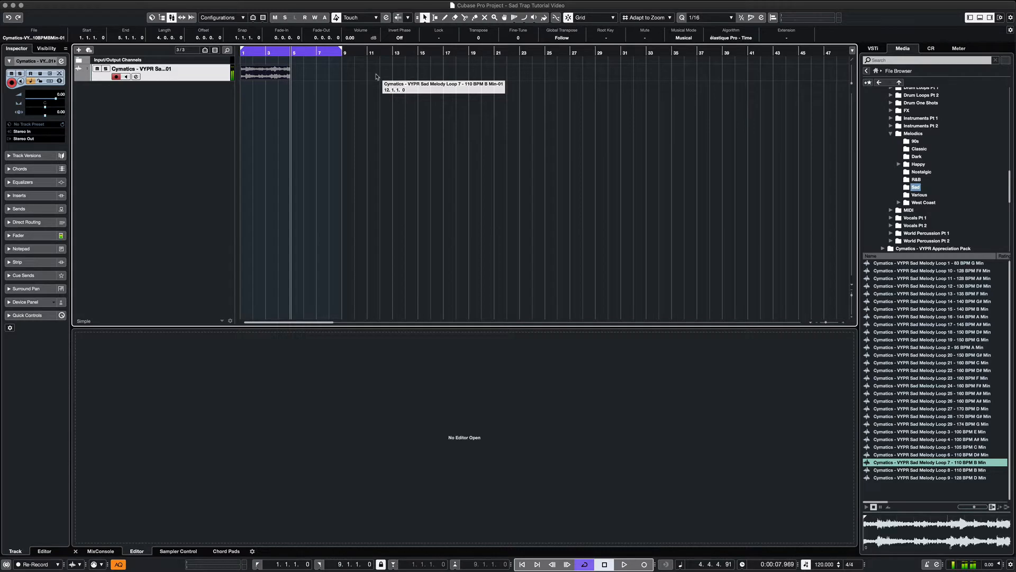
key("period")
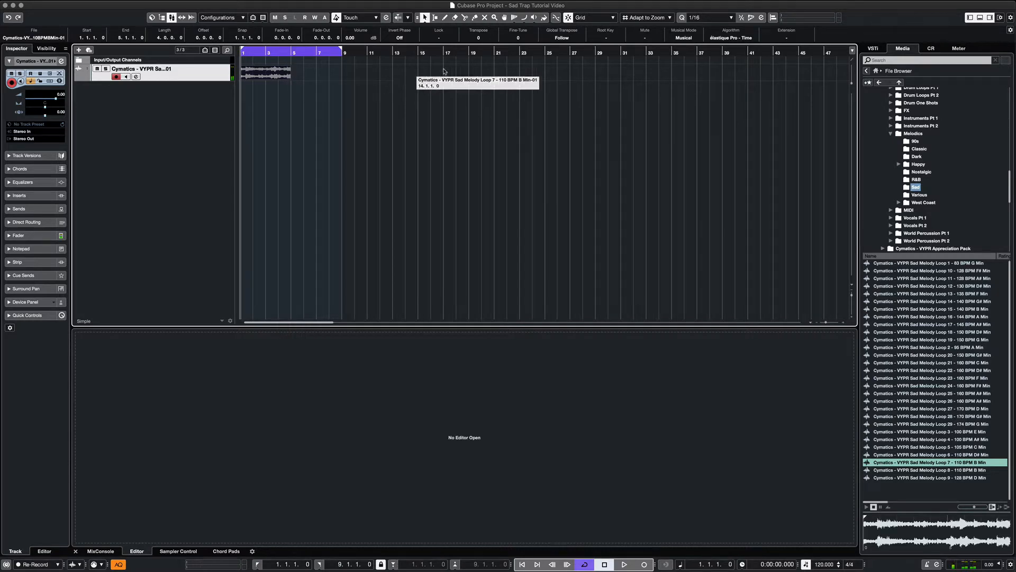
Change the melody event's stretch algorithm to élastique Pro - Pitch and audition it.
left_click(738, 38)
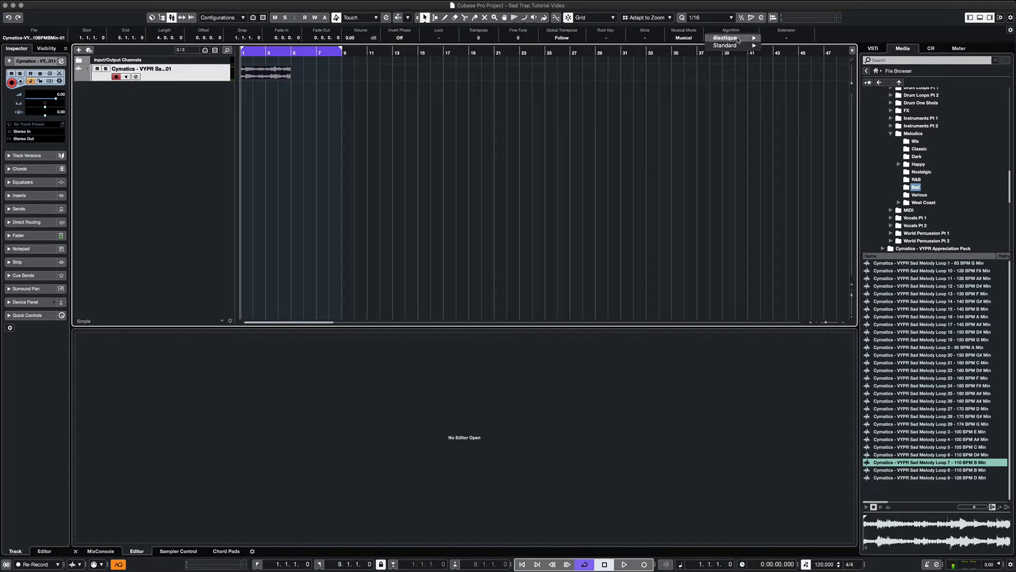
mouse_move(739, 41)
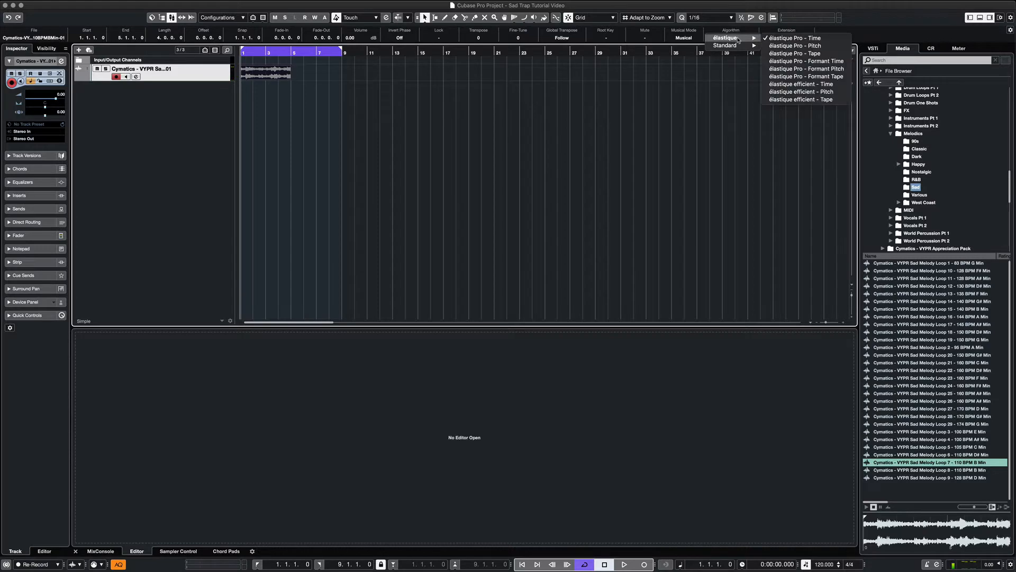
left_click(796, 46)
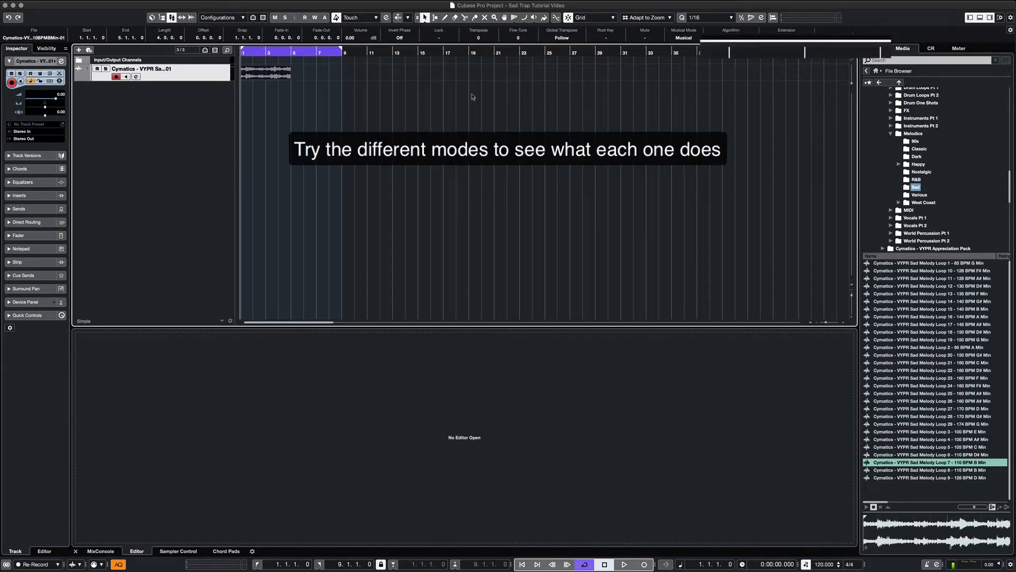
left_click(328, 98)
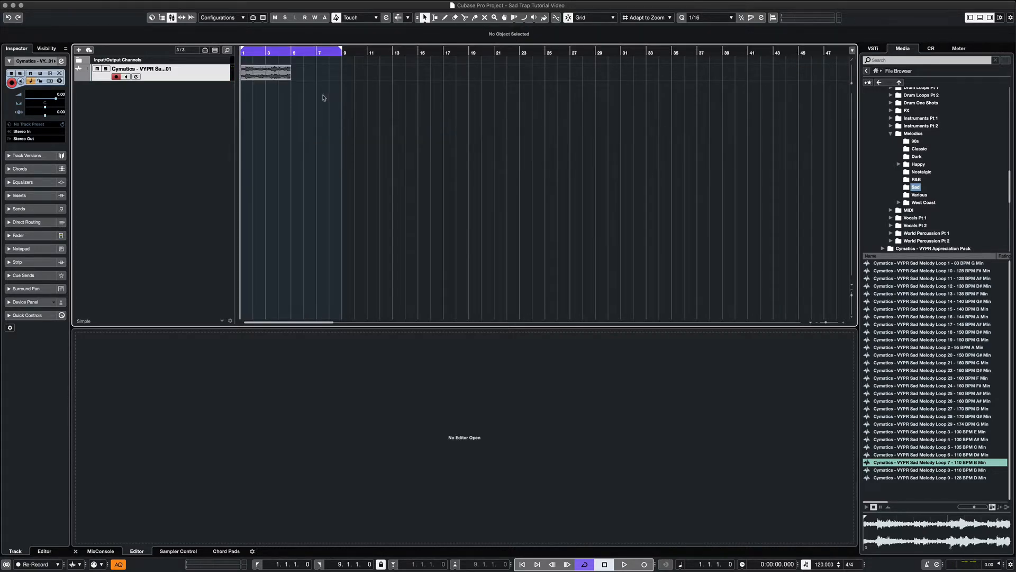
left_click(279, 75)
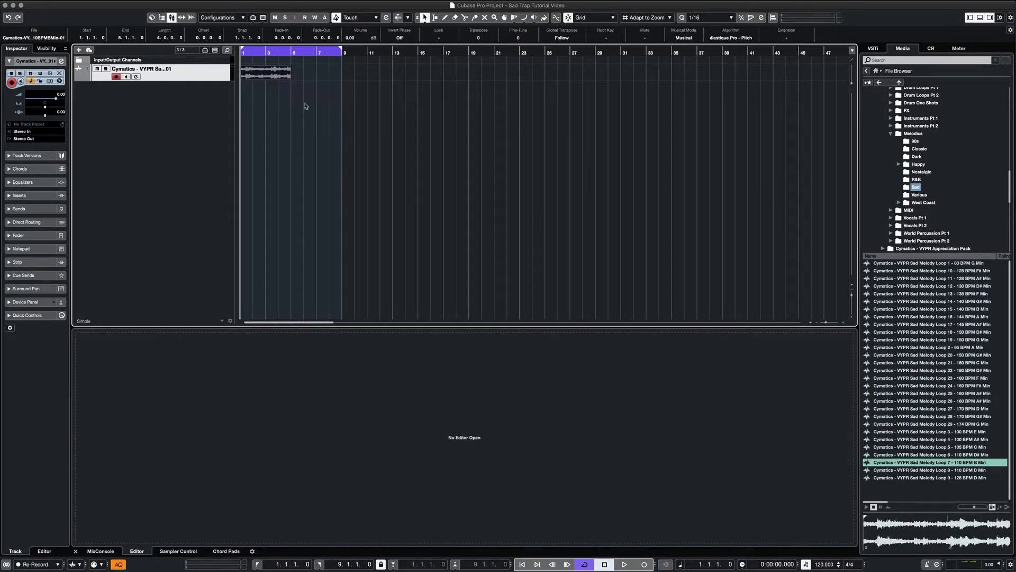
key("space")
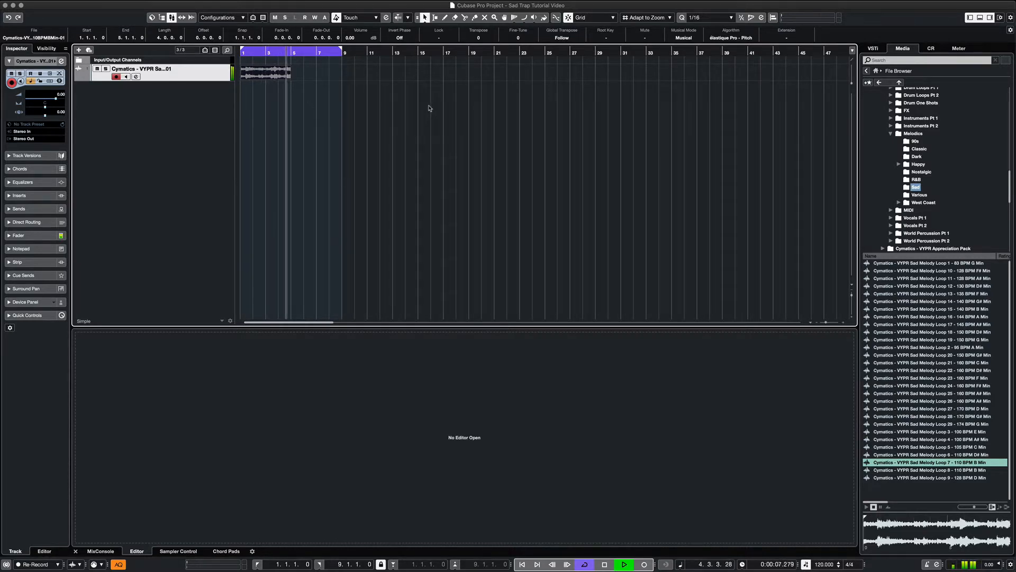
key("space")
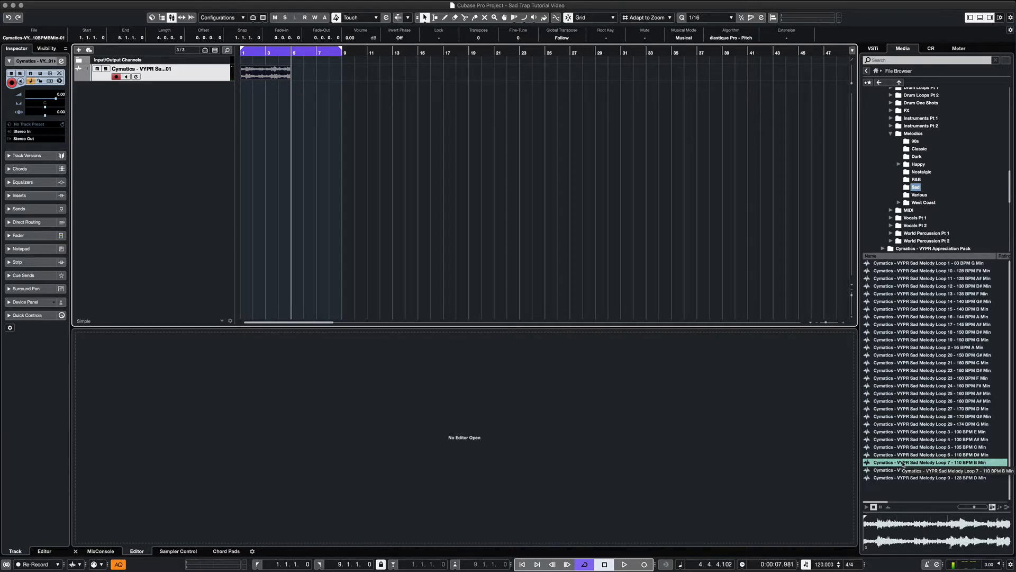
Import a second copy of Cymatics - VYPR Sad Melody Loop 7 onto a new track at bar 1 and enable Musical Mode.
left_click_drag(903, 465, 243, 94)
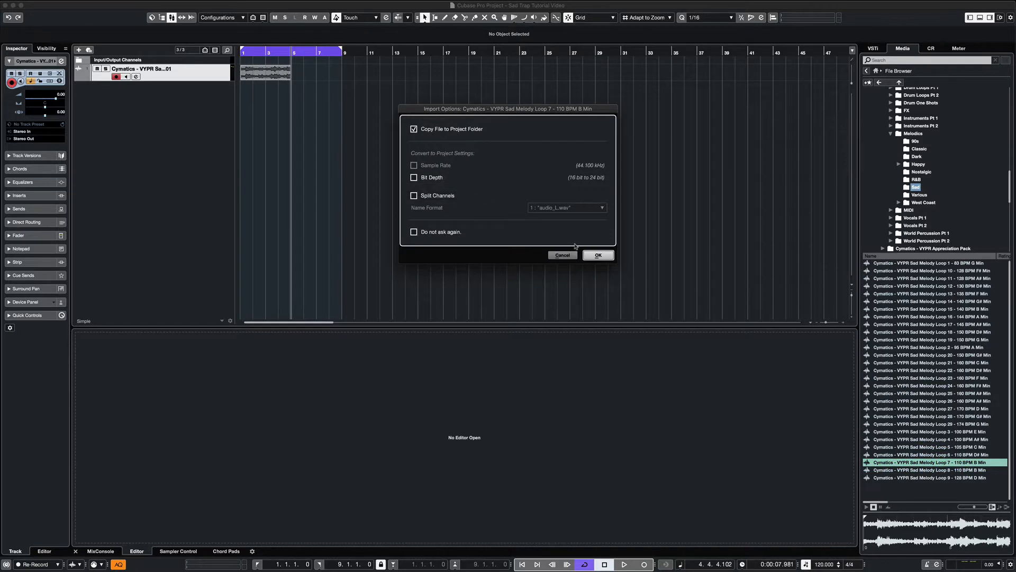
left_click(599, 256)
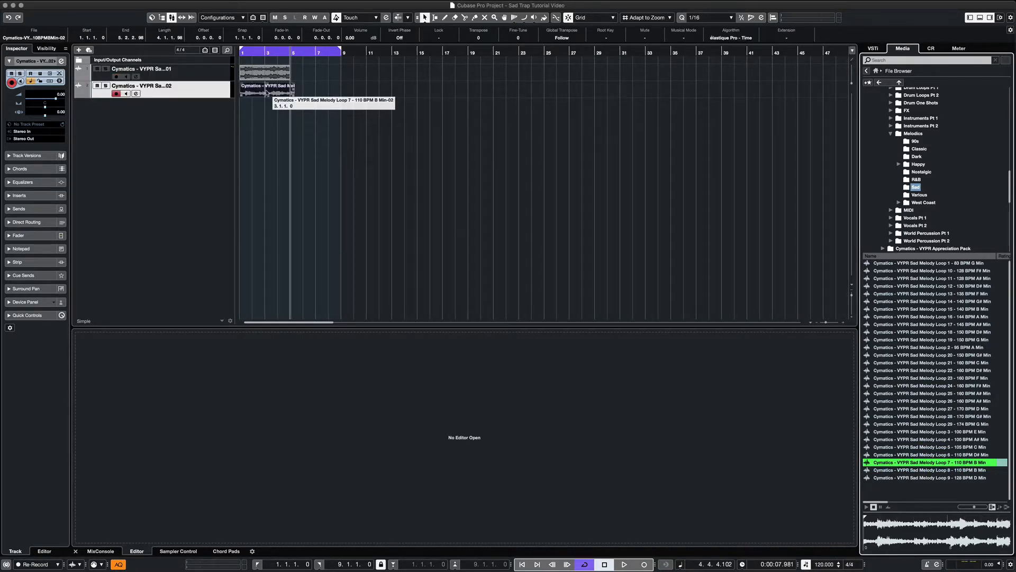
left_click(684, 39)
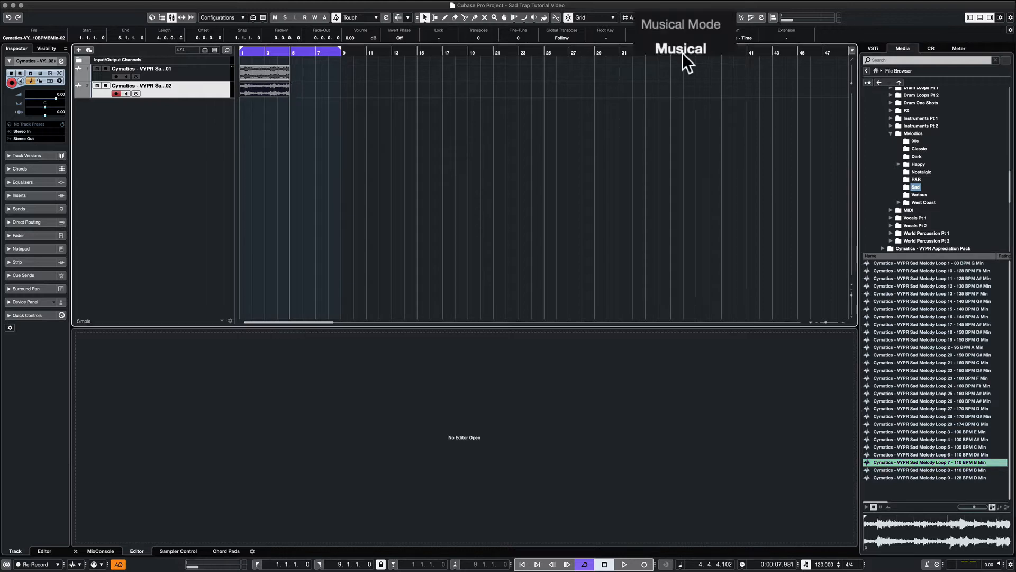
Solo the second melody track, transpose its event up by 12 semitones, and audition the result.
left_click(105, 86)
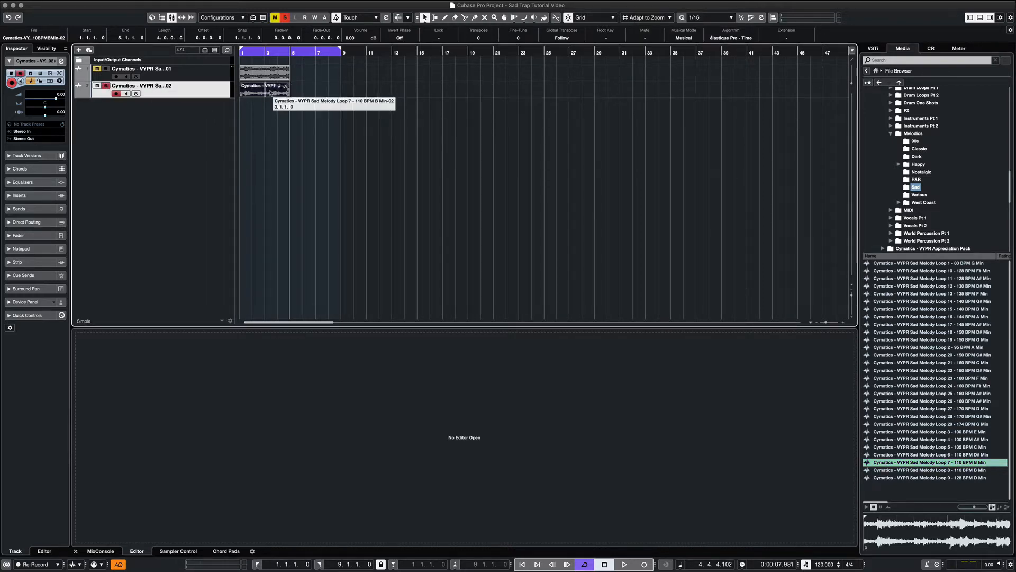
left_click(479, 39)
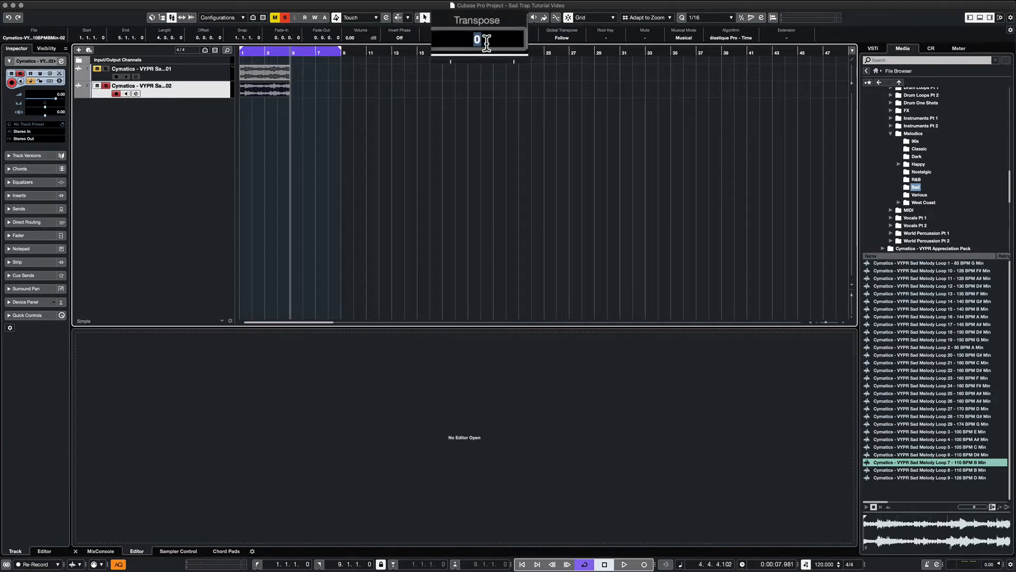
type("12")
key("Return")
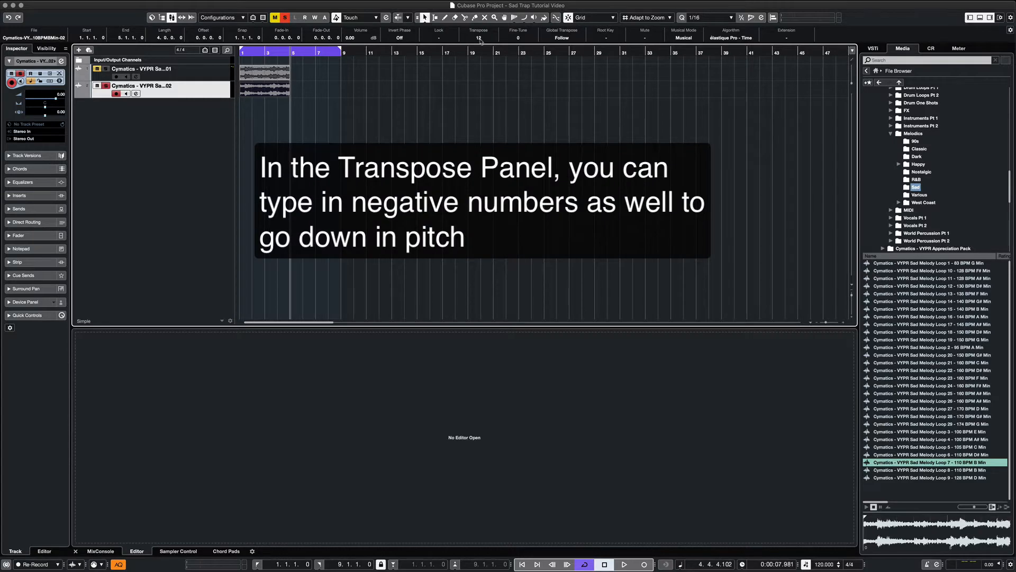
key("space")
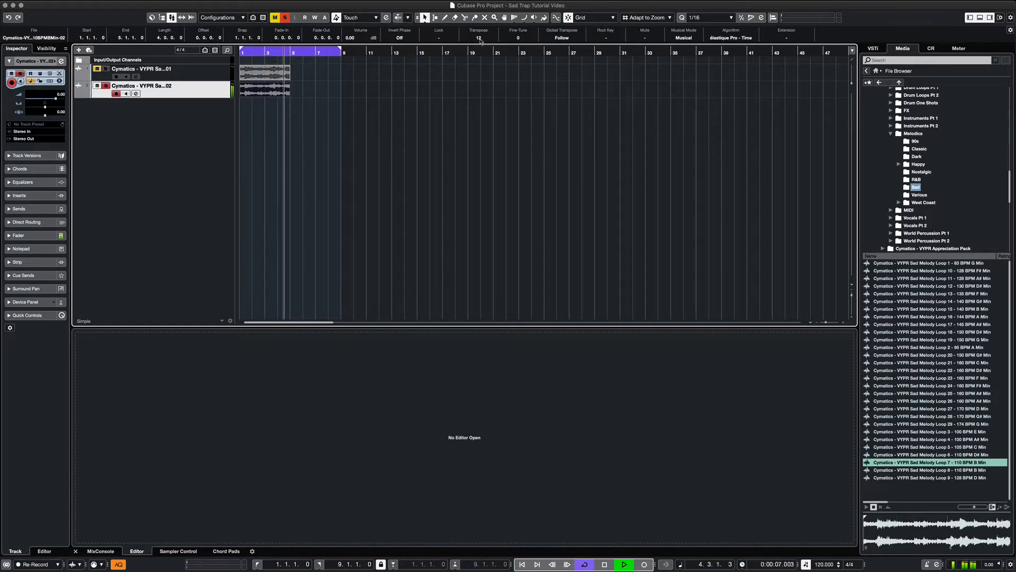
key("space")
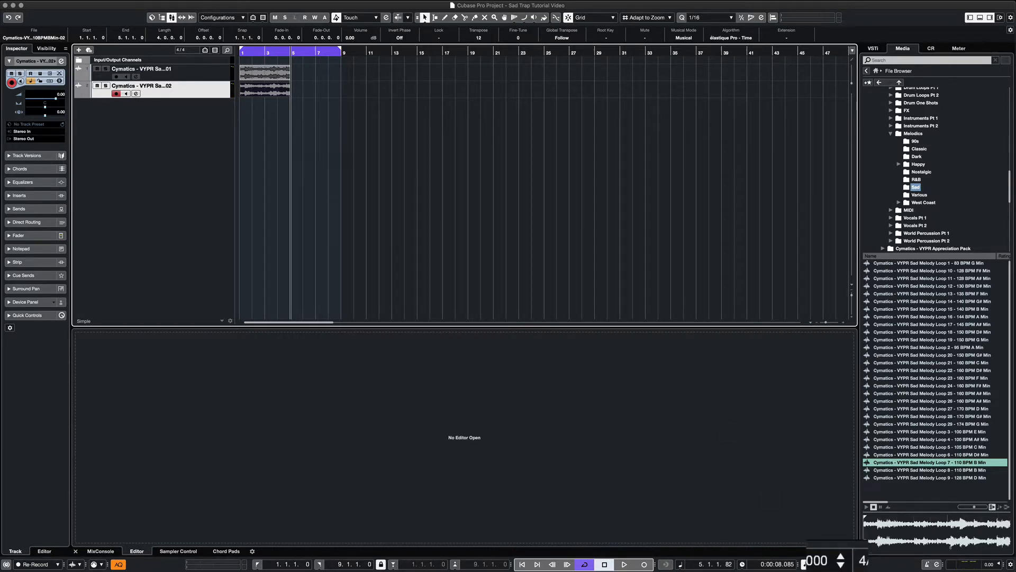
Set the project tempo to 134 BPM.
left_click(818, 565)
type("13")
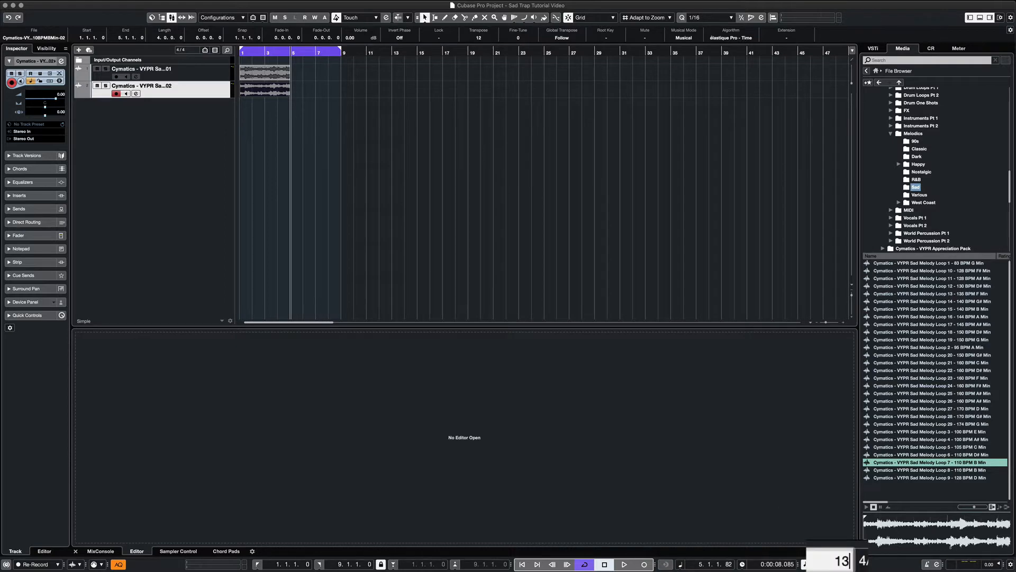
type("4")
key("Return")
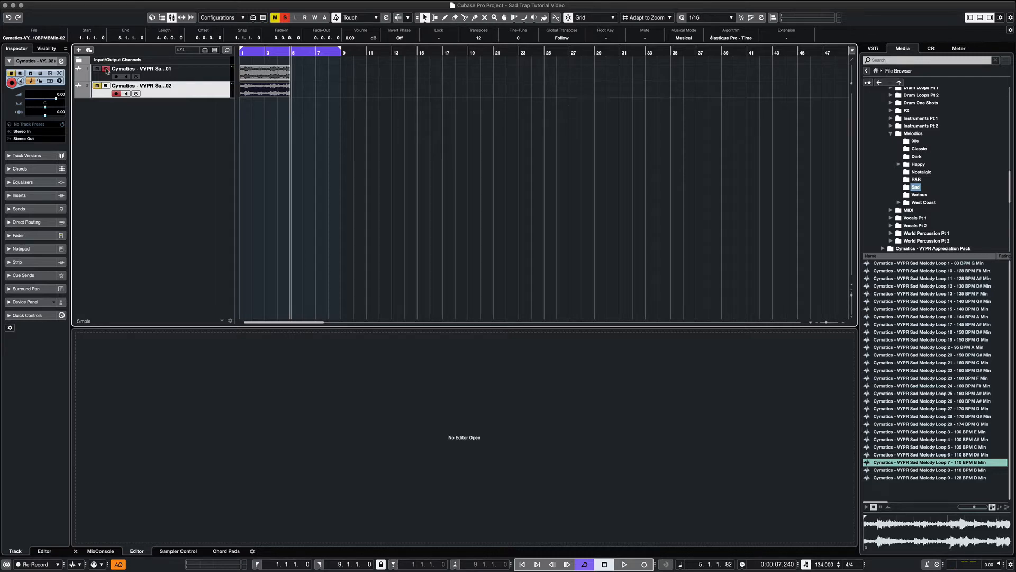
Audition the original and the transposed melody tracks from the start, each soloed in turn.
key("Home")
key("space")
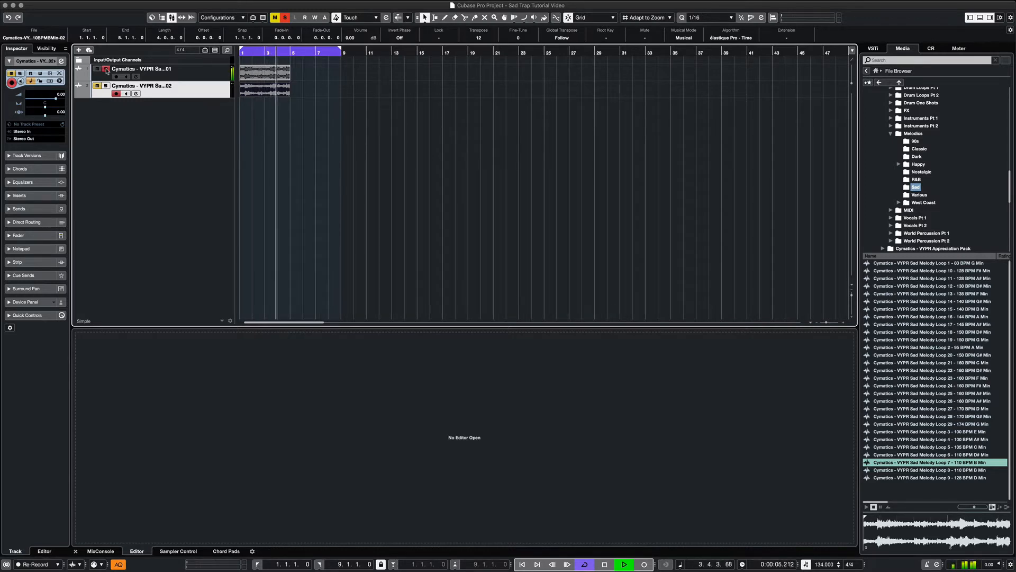
key("space")
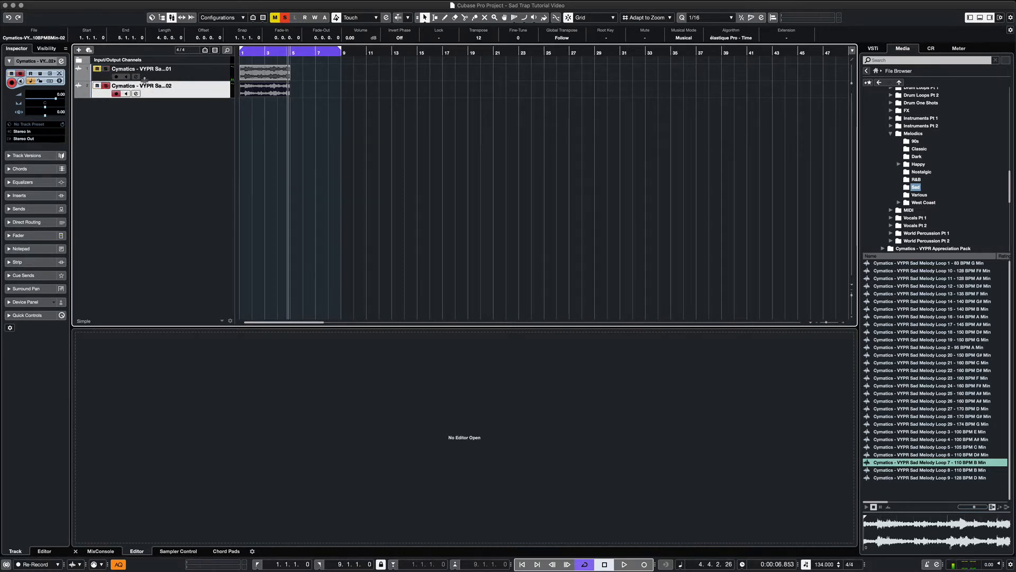
key("space")
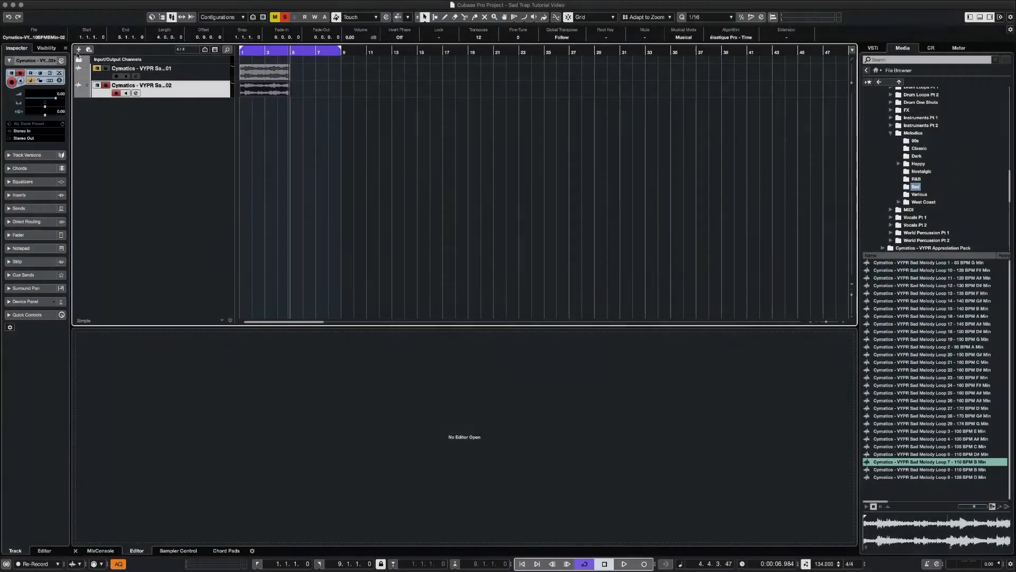
Add five sampler tracks named Drums to the project.
left_click(78, 50)
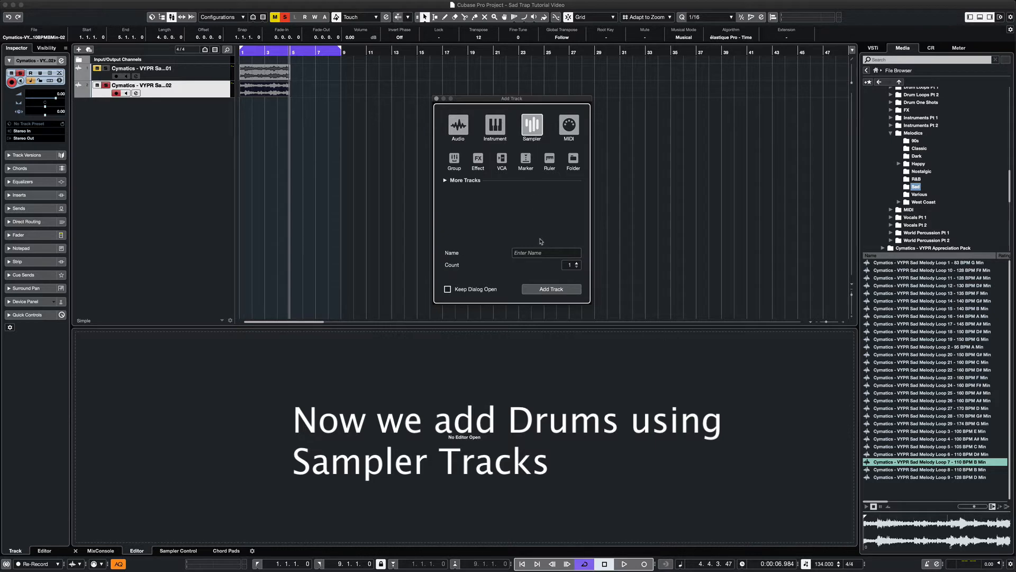
left_click(541, 253)
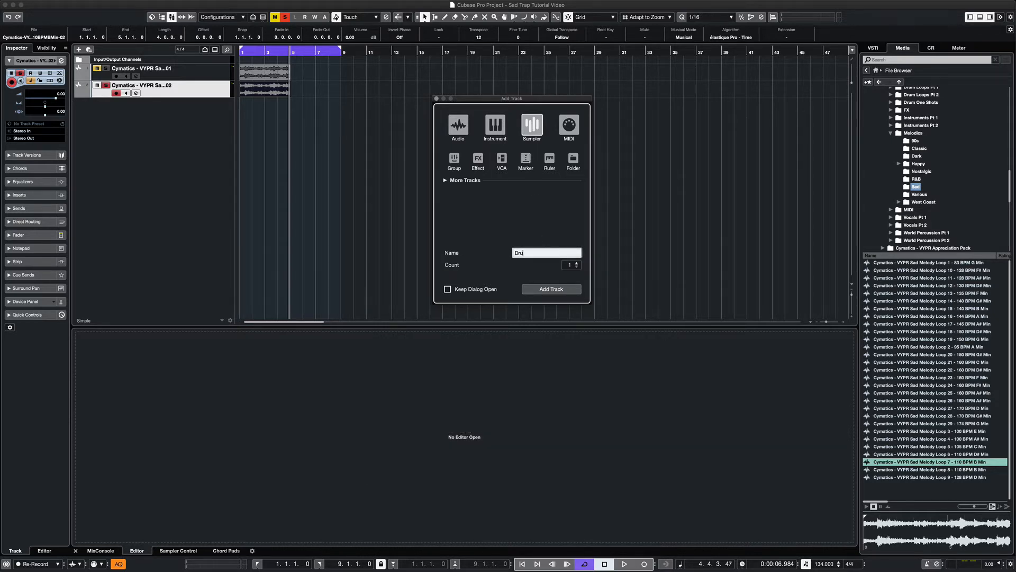
left_click(577, 264)
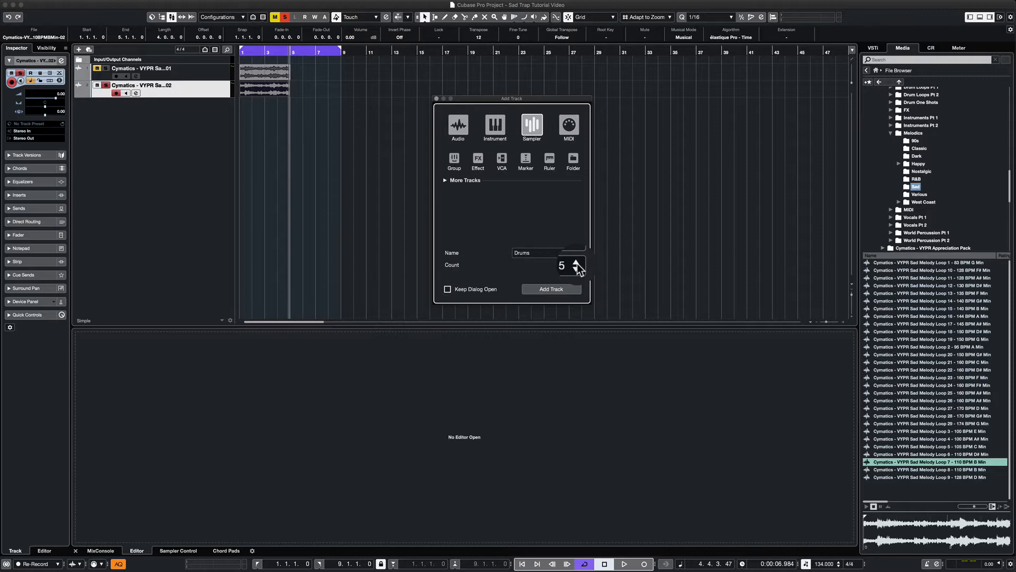
left_click(551, 289)
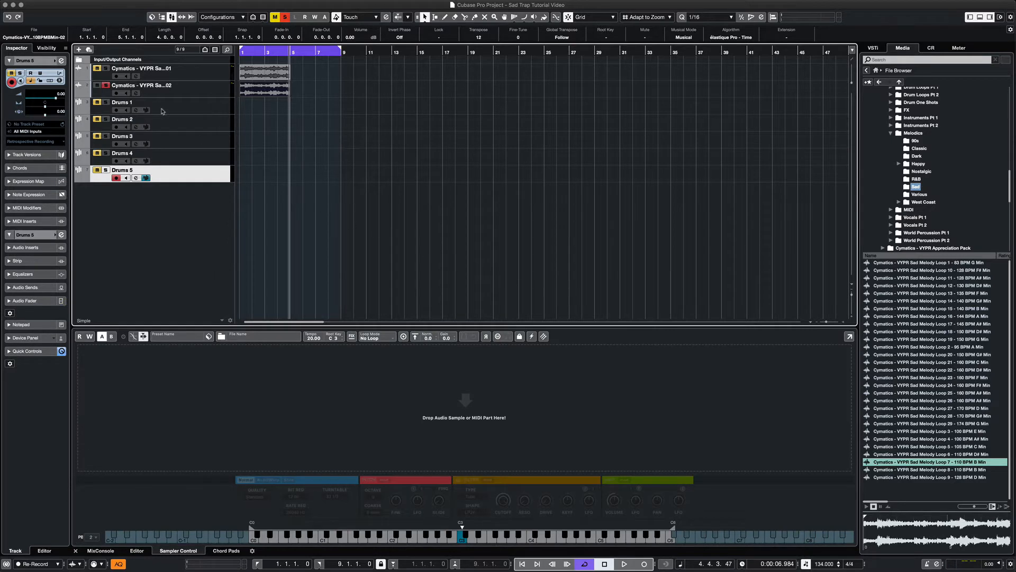
Rename the first two drum sampler tracks as Kick and Clap.
double_click(128, 104)
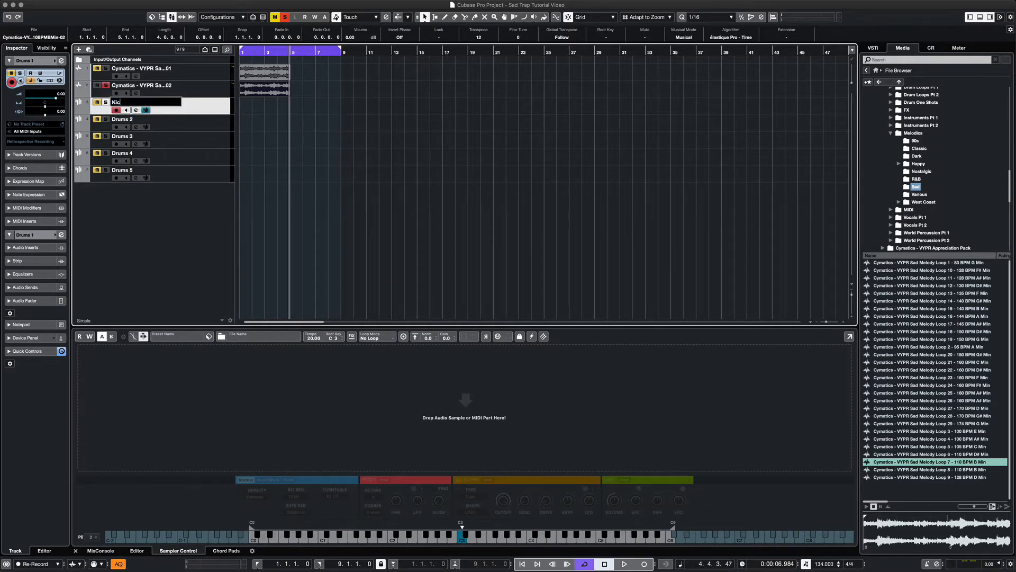
key("Return")
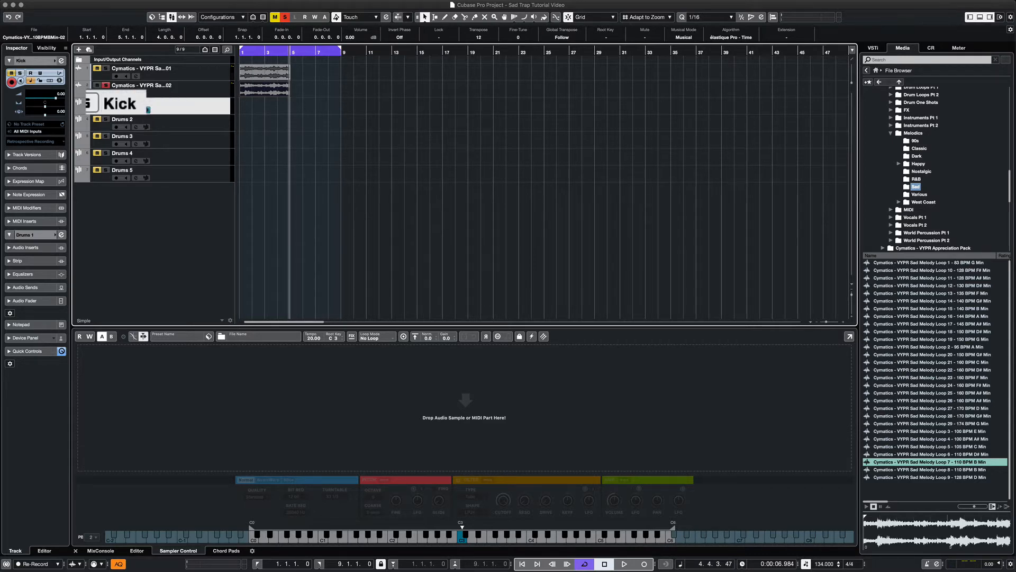
double_click(127, 120)
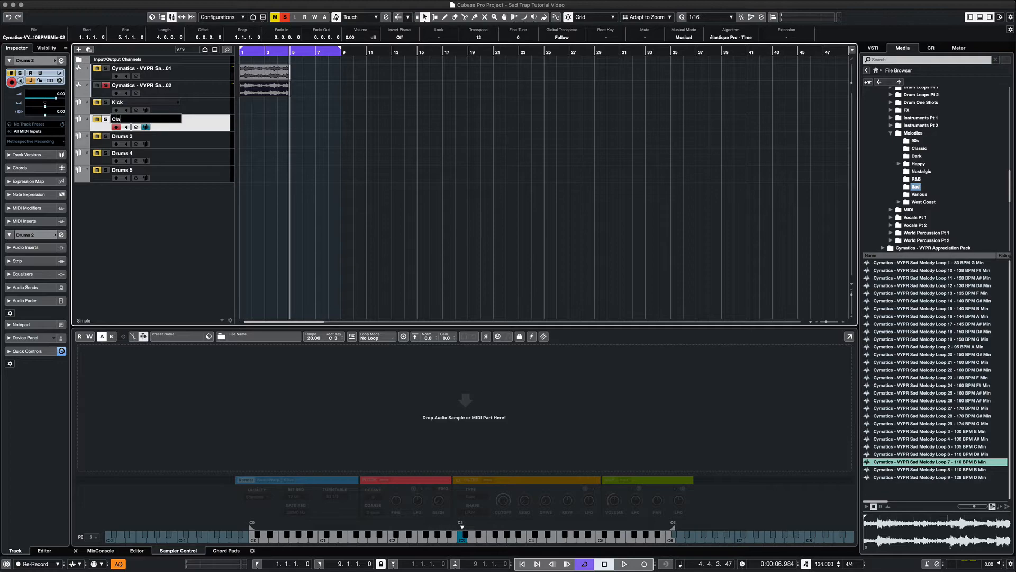
key("Return")
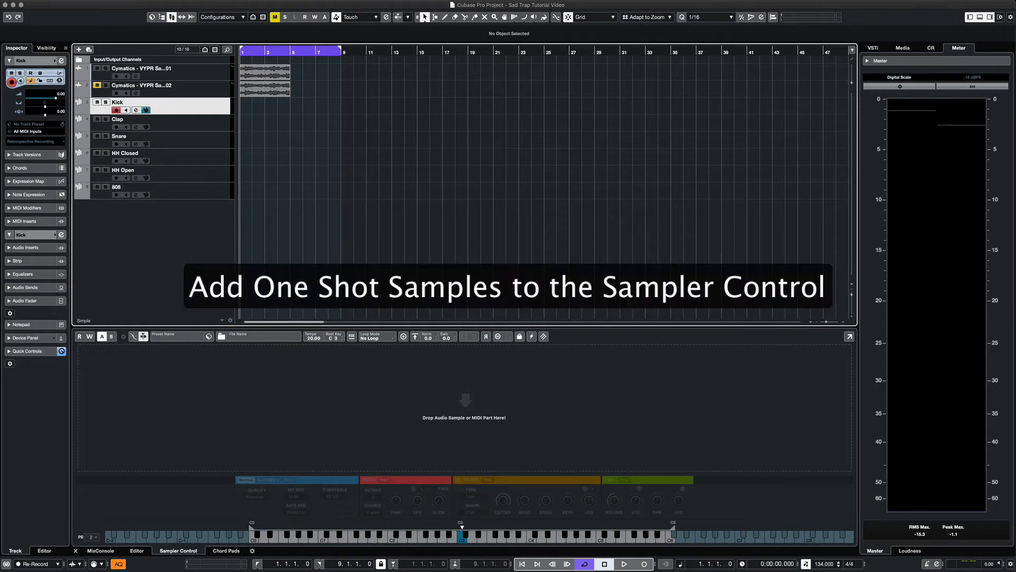
Load the one-shot sample Kick G.wav into the Kick track's sampler.
left_click_drag(391, 1, 449, 402)
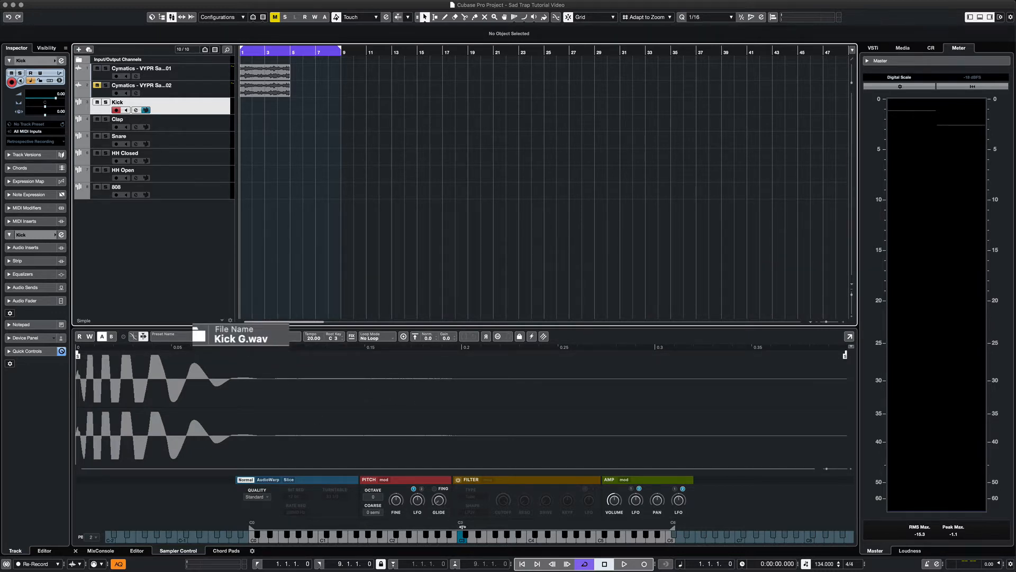
Set the root key of the Kick sample to G3 and audition the kick at that note.
left_click_drag(463, 526, 500, 527)
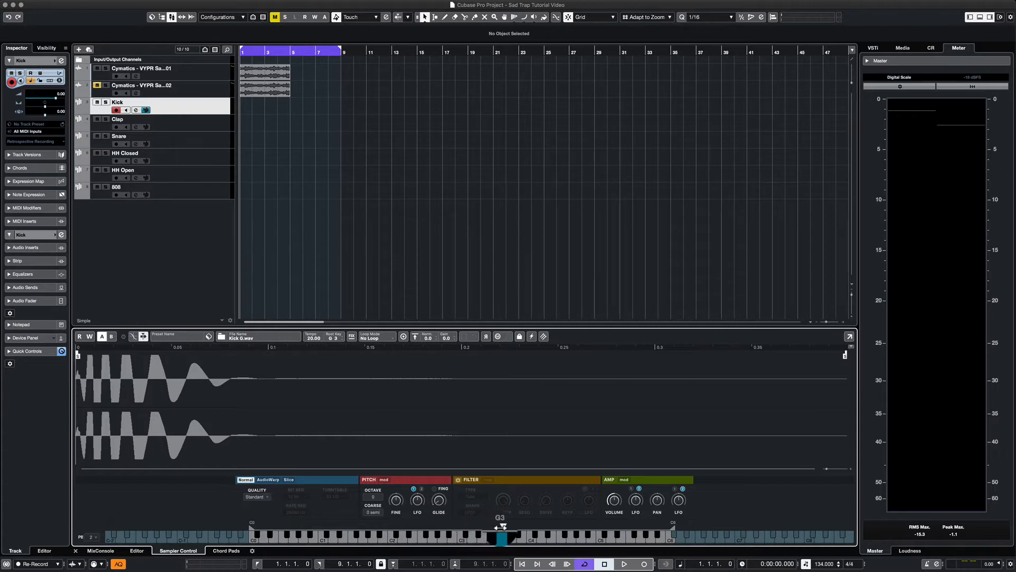
left_click(501, 537)
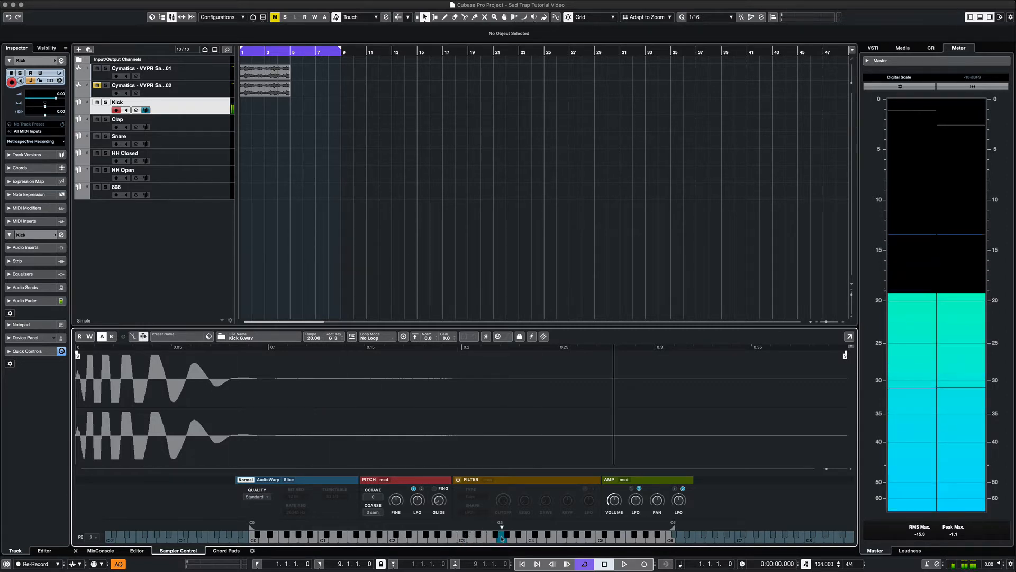
left_click(501, 537)
left_click(502, 538)
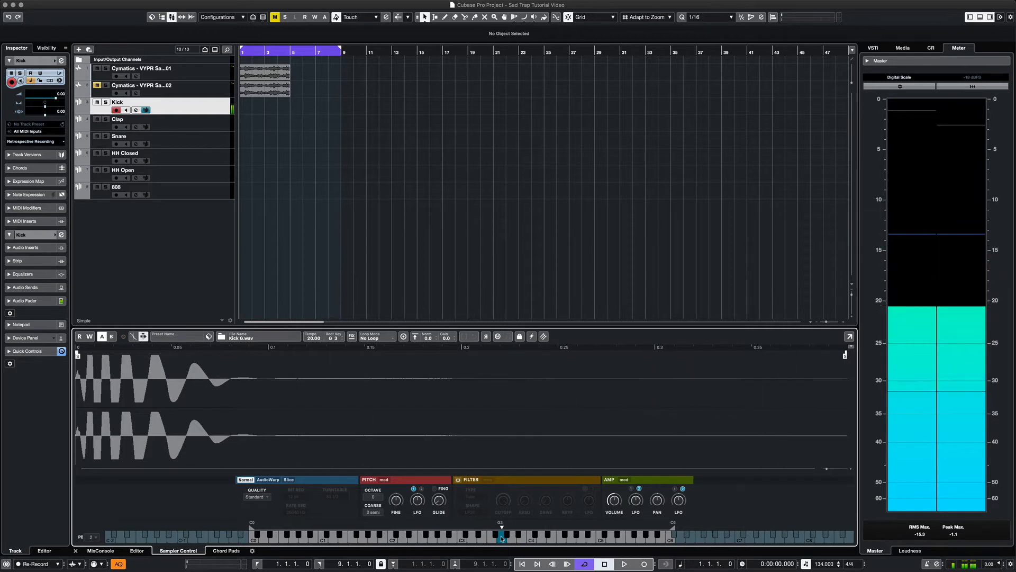
left_click(502, 538)
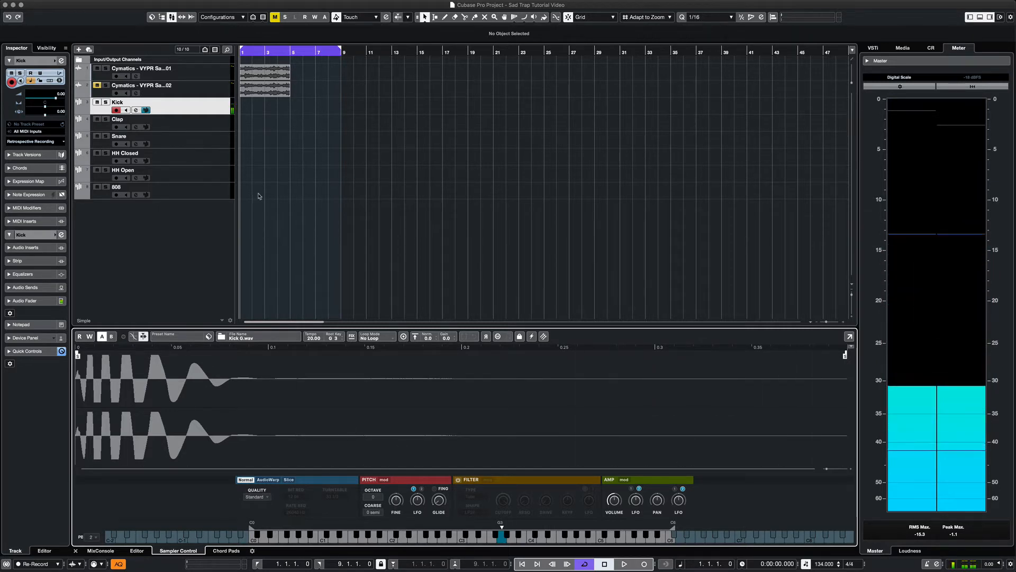
Load the one-shot Clap.wav into the Clap track's sampler and audition it at C3.
left_click(203, 126)
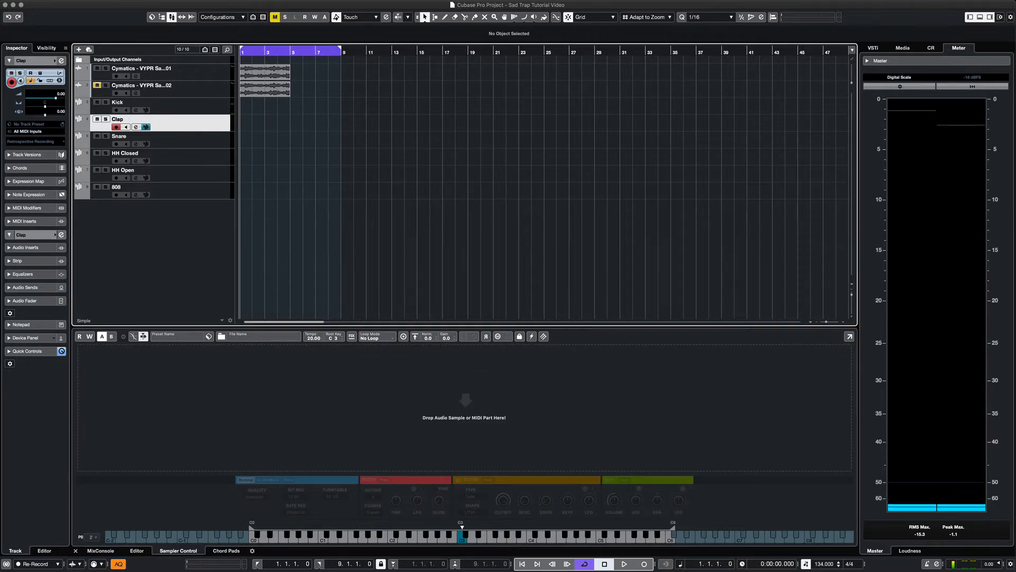
left_click_drag(374, 0, 431, 407)
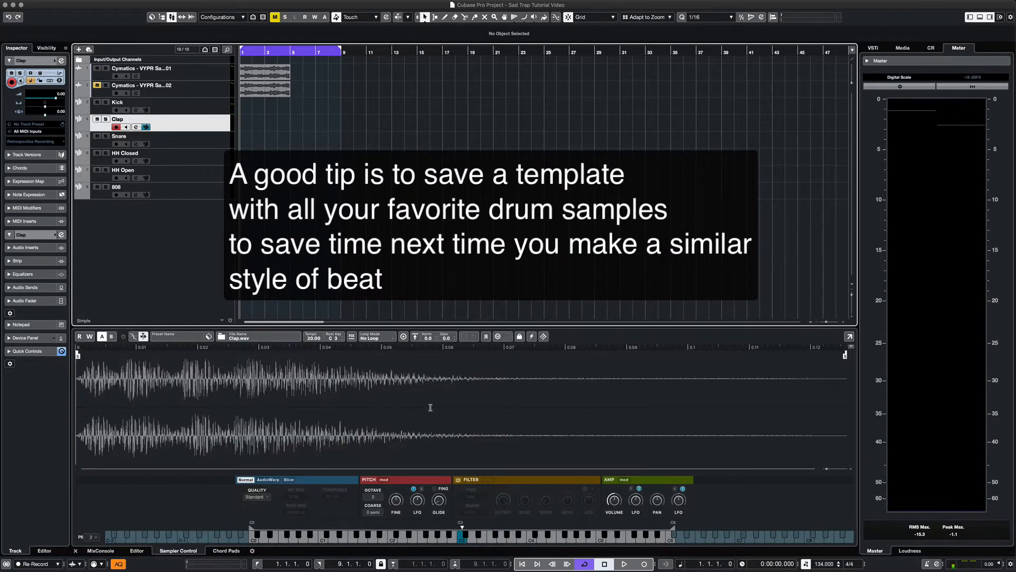
left_click(462, 537)
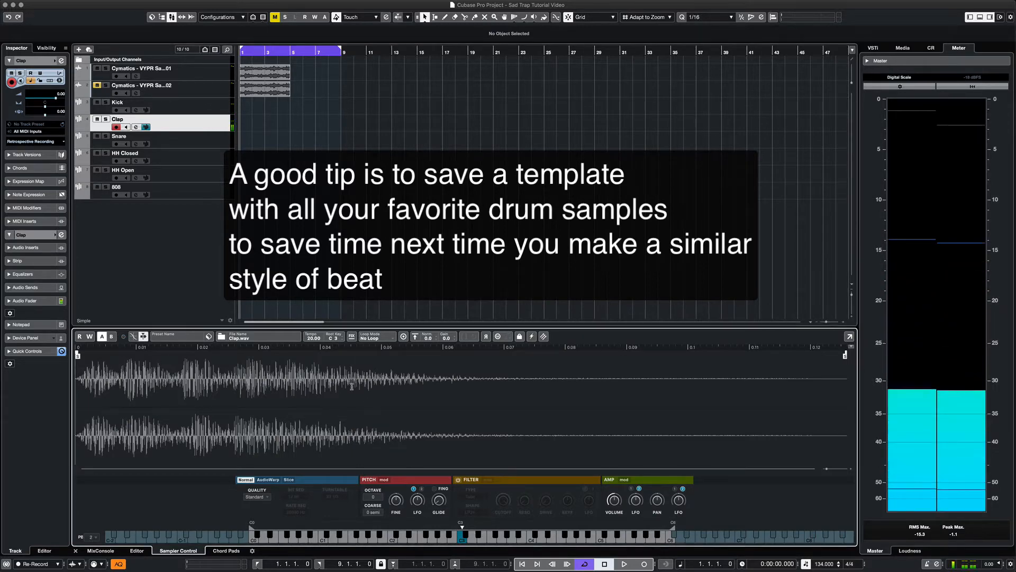
Audition the 808 track's sample at its root key G3.
left_click(159, 136)
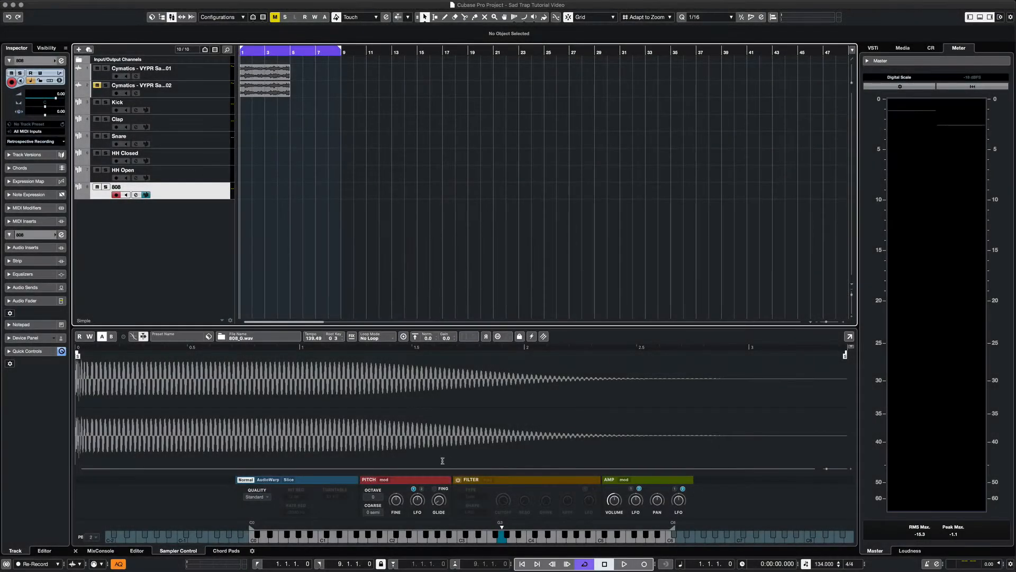
left_click(500, 539)
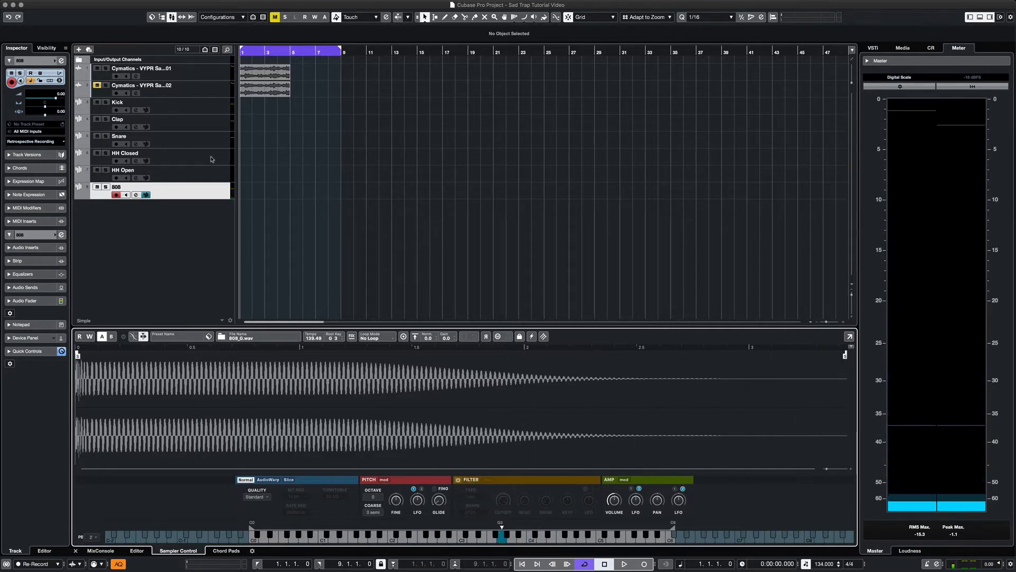
Create an empty MIDI part on the Clap track spanning bars 1 to 4 and open it for note editing.
left_click(204, 125)
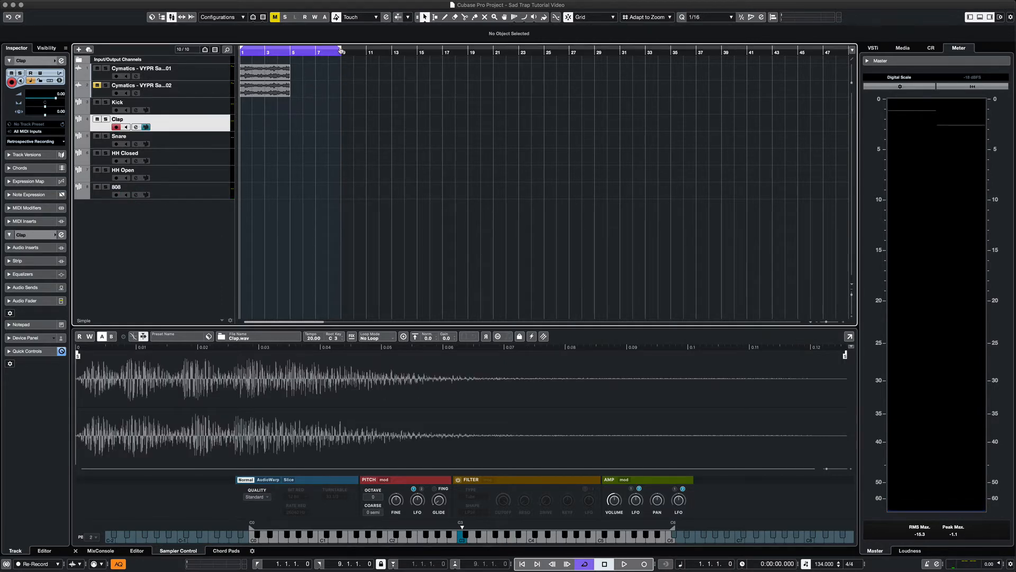
double_click(258, 125)
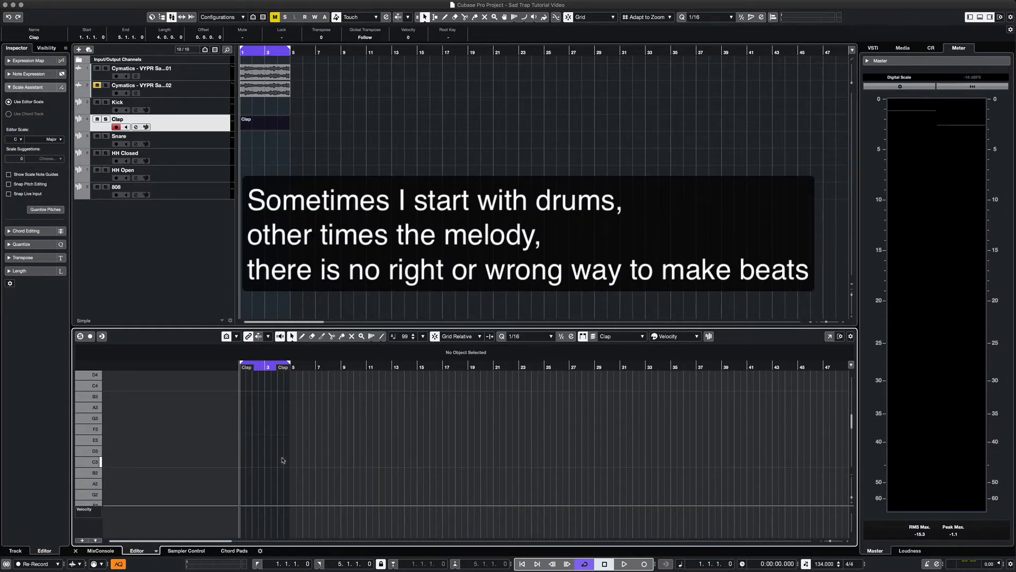
Draw a C3 clap note on beat 3 of each of the four bars in the Clap part.
scroll(283, 460, "up", 6)
scroll(283, 460, "left", 4)
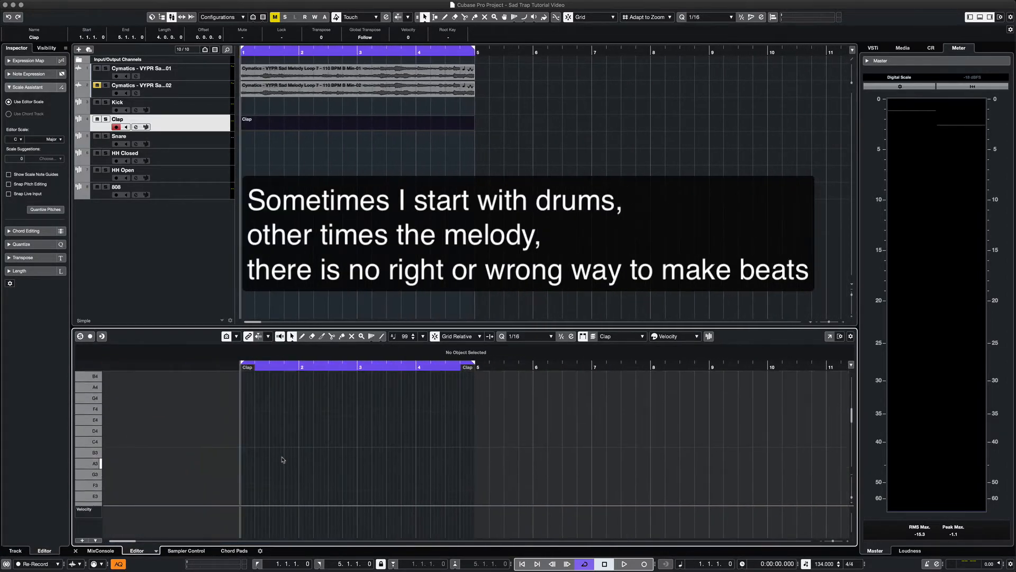
scroll(284, 459, "up", 1)
scroll(286, 459, "up", 5)
scroll(286, 460, "left", 2)
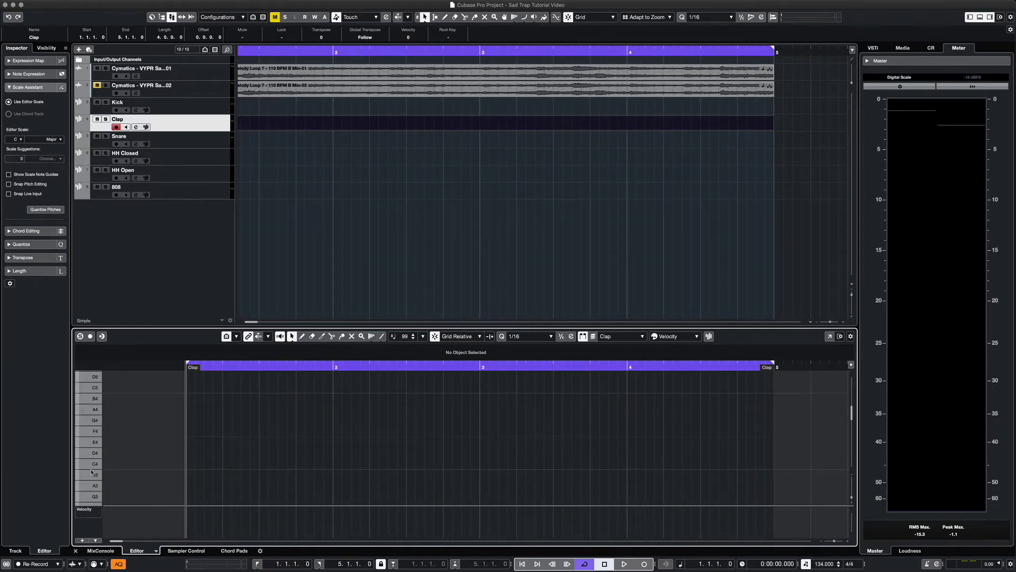
scroll(91, 472, "down", 4)
left_click(90, 492)
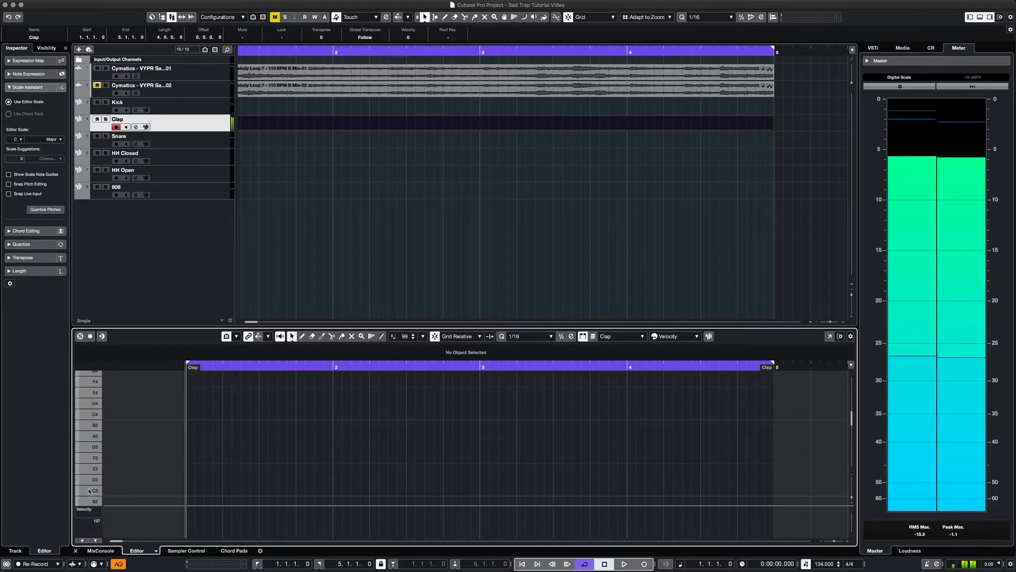
right_click(218, 482)
left_click(234, 479)
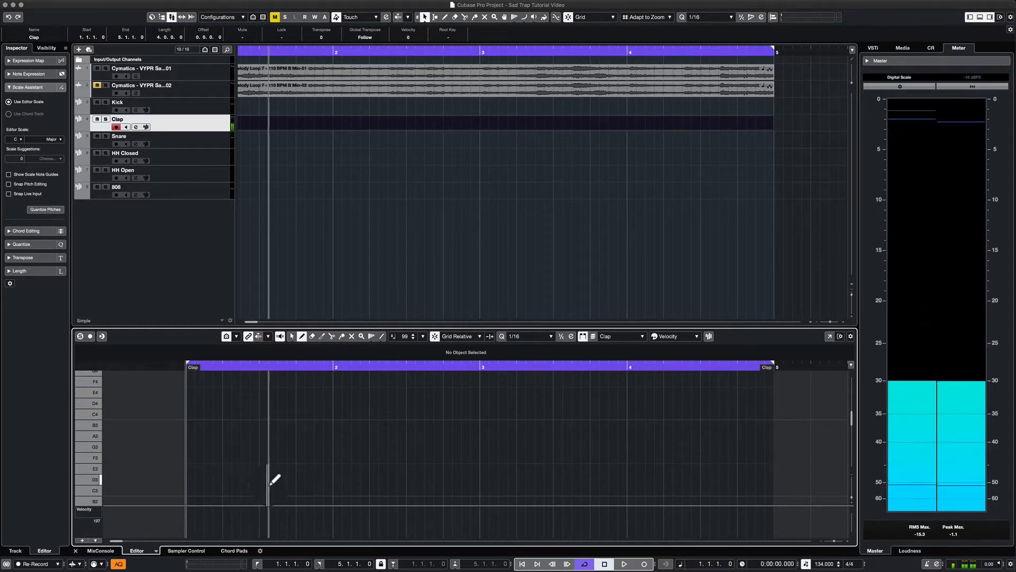
left_click_drag(263, 491, 280, 490)
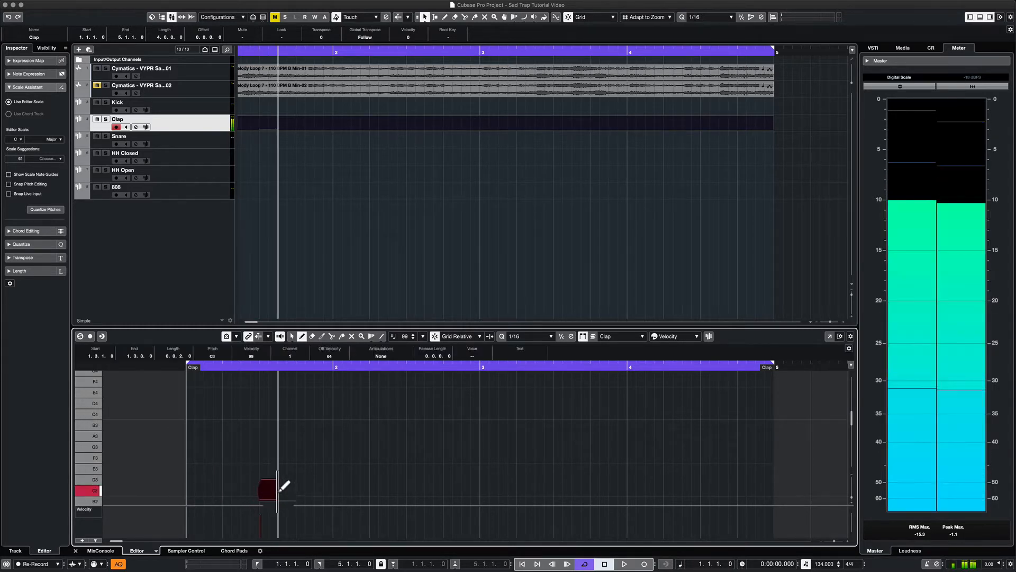
left_click(412, 490)
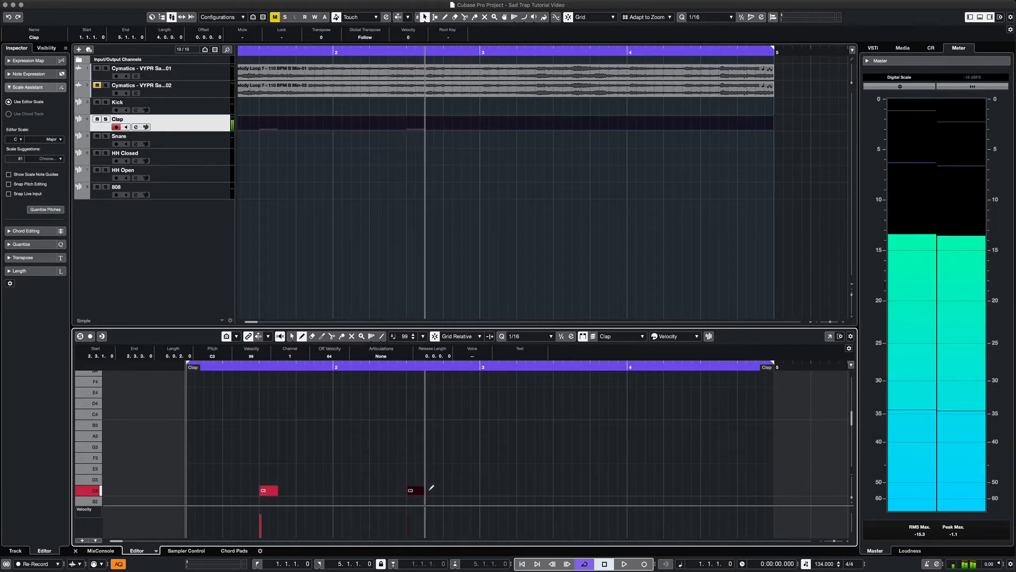
left_click(563, 491)
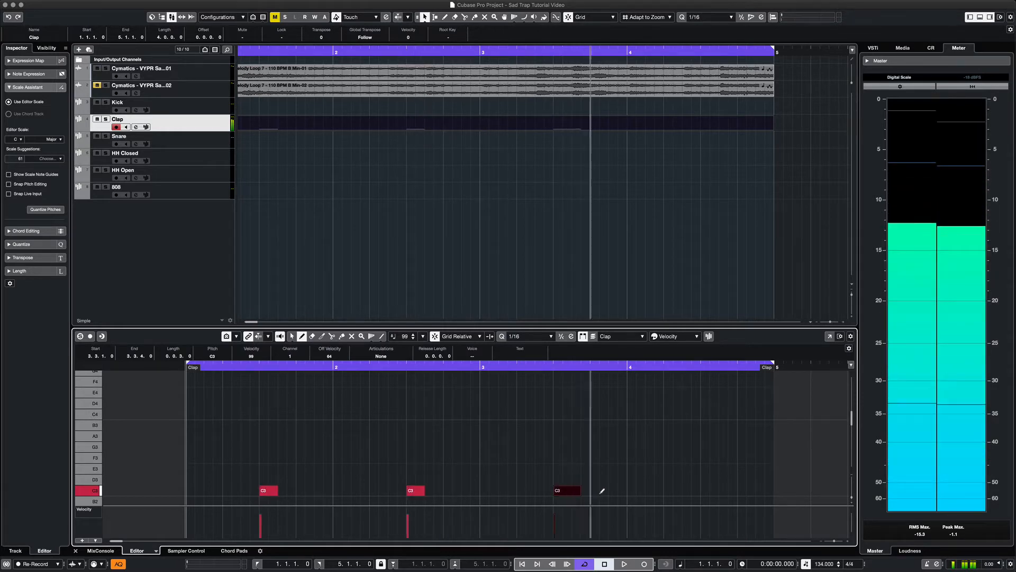
left_click_drag(707, 490, 731, 486)
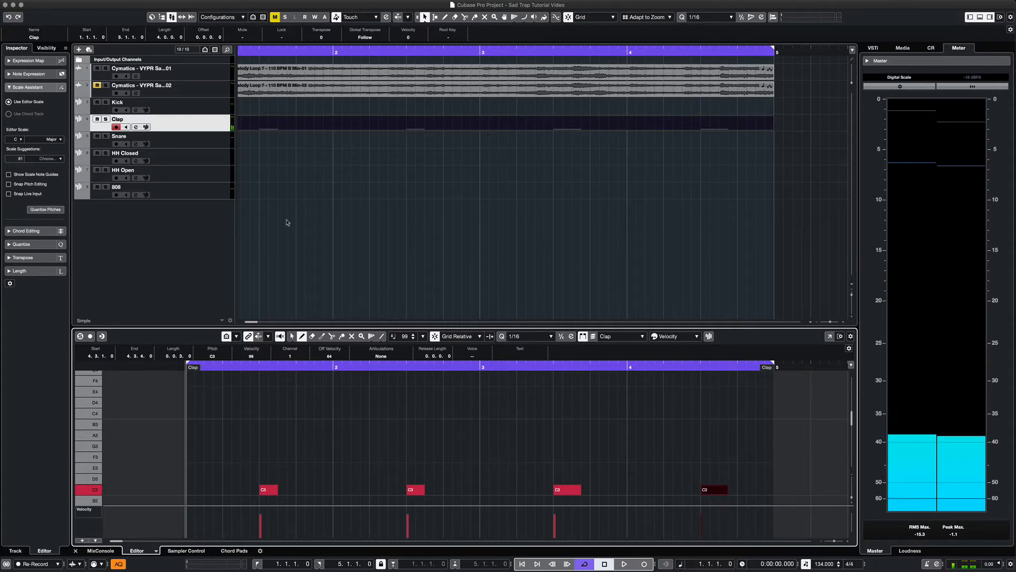
Create an empty MIDI part on the HH Closed track spanning bars 1 to 4 and open it for note editing.
left_click(193, 158)
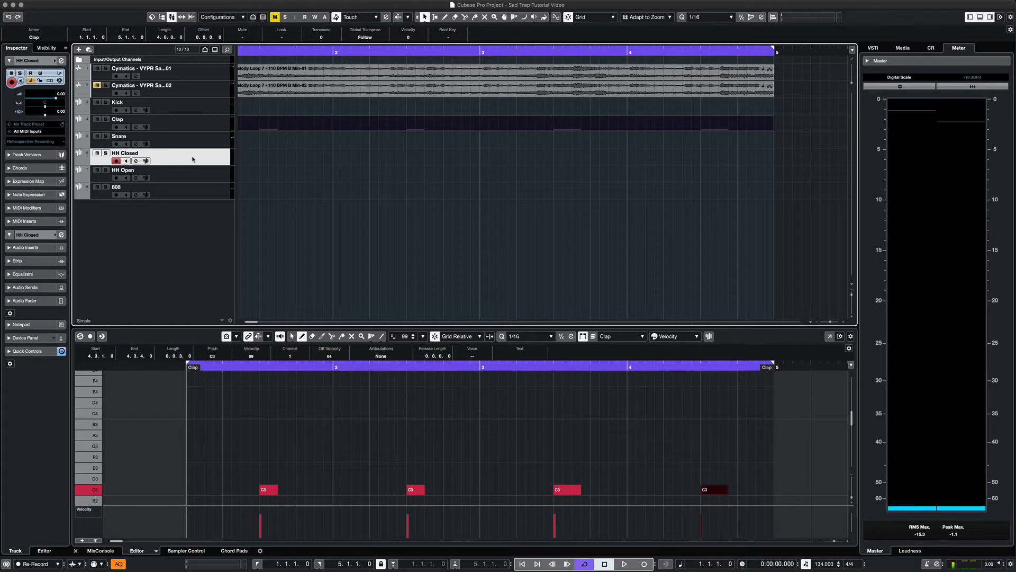
double_click(272, 160)
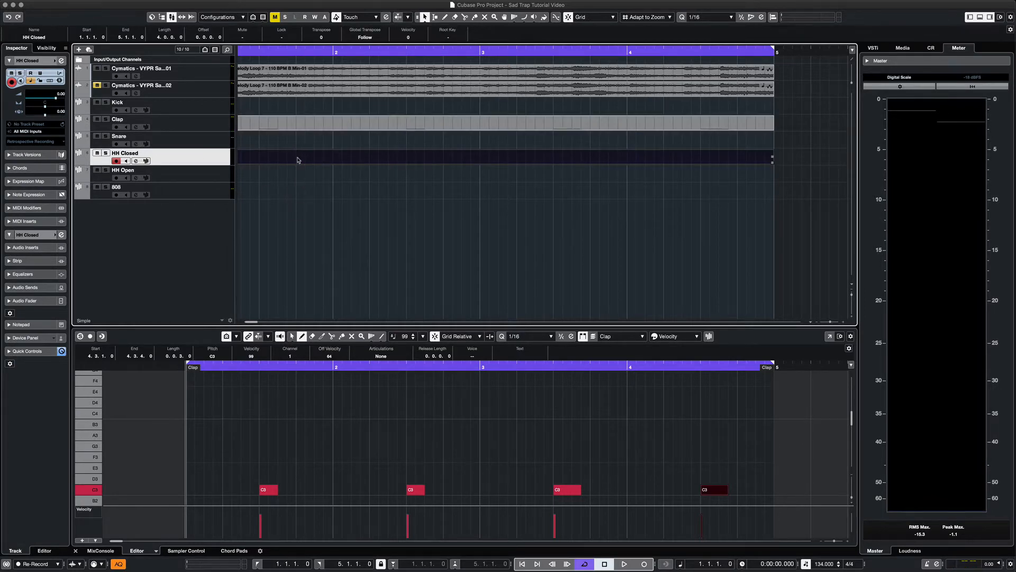
double_click(297, 160)
Draw 1/16 C3 closed hi-hat notes at 1.1.3, 1.1.4, 1.2.3, 1.3.3, 1.3.4, 1.4.3, 2.1.3 and 2.1.4, and play the pattern.
scroll(197, 457, "up", 1)
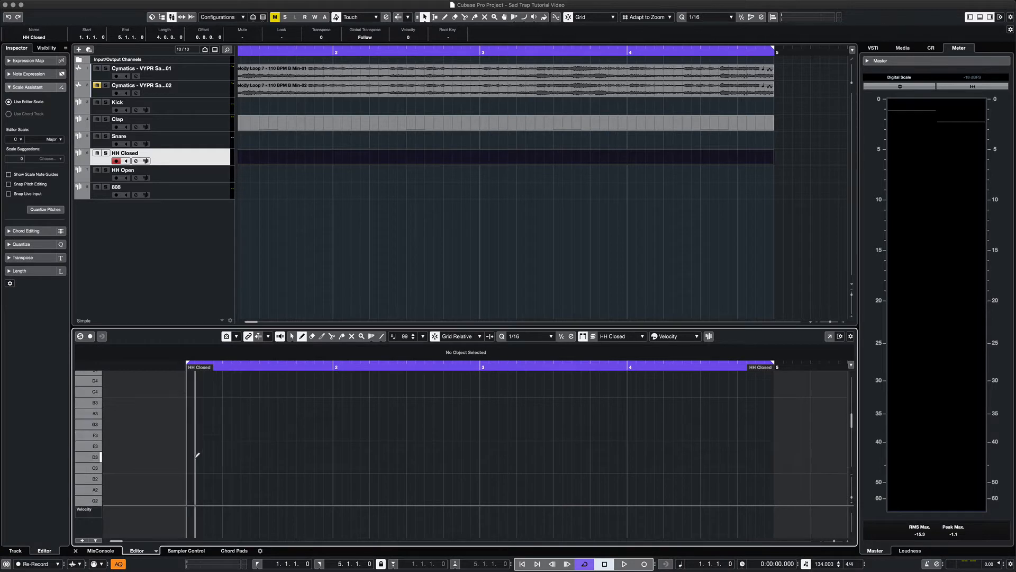
left_click(87, 471)
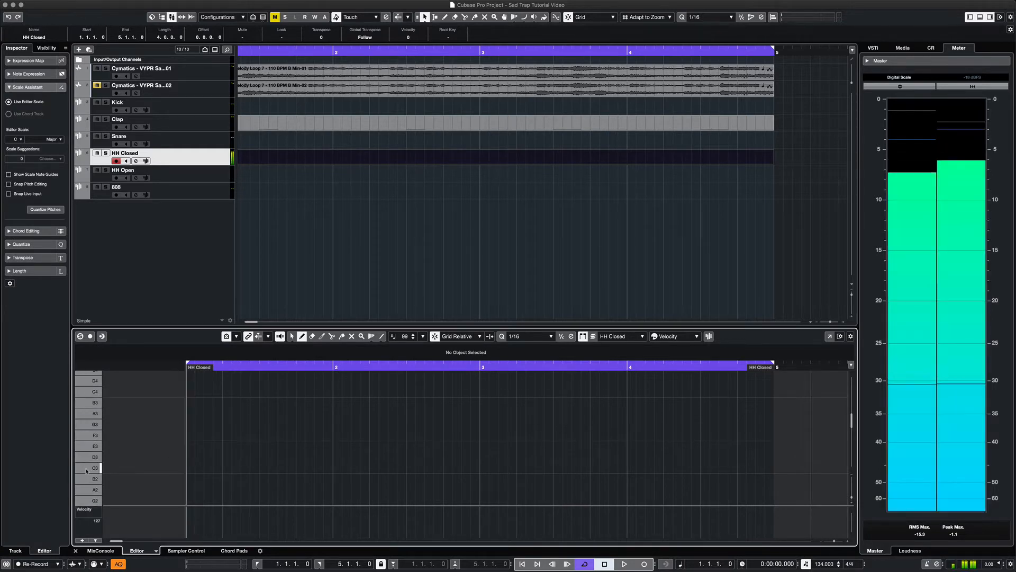
left_click(210, 466)
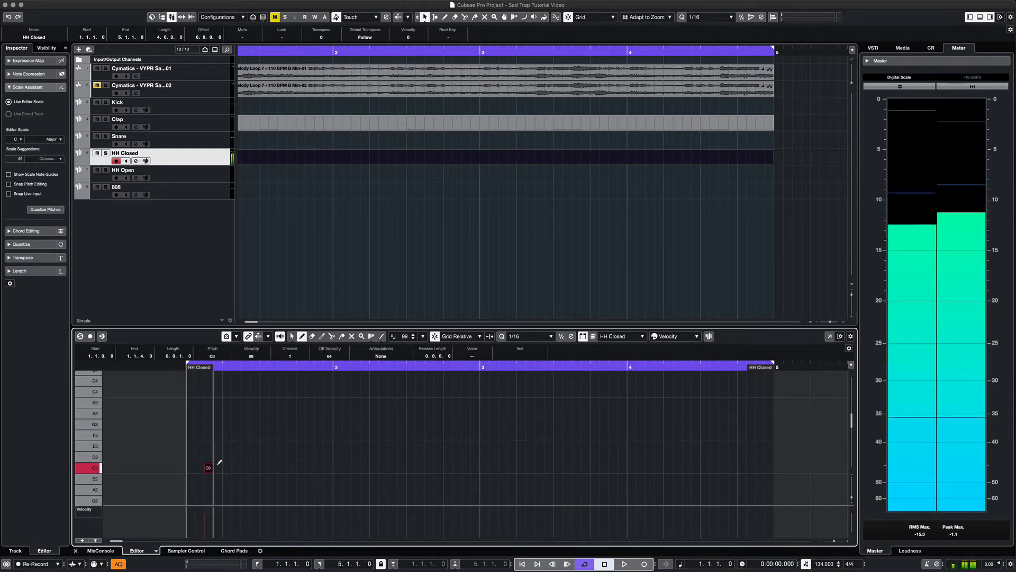
left_click(218, 466)
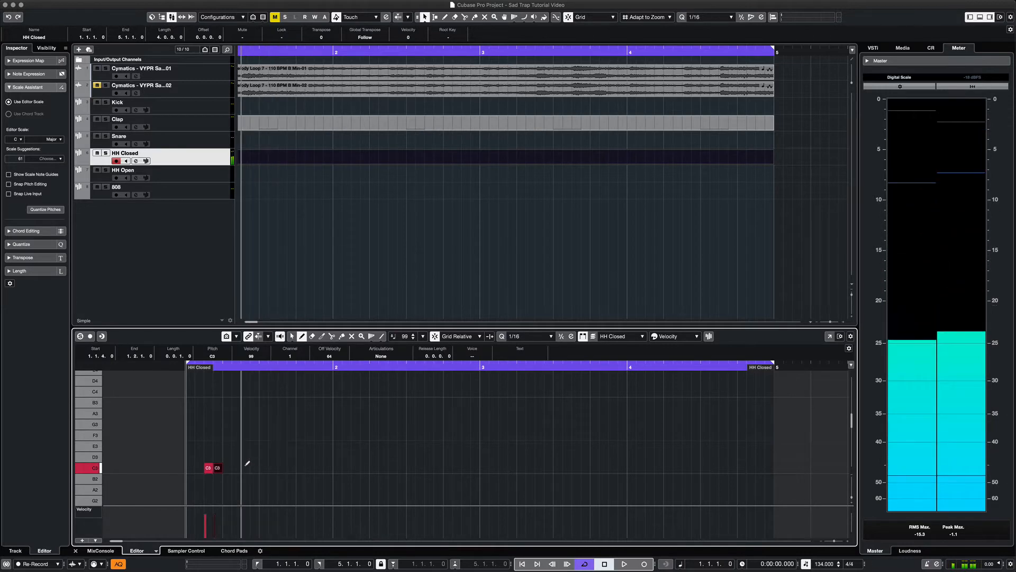
left_click(245, 467)
left_click(282, 466)
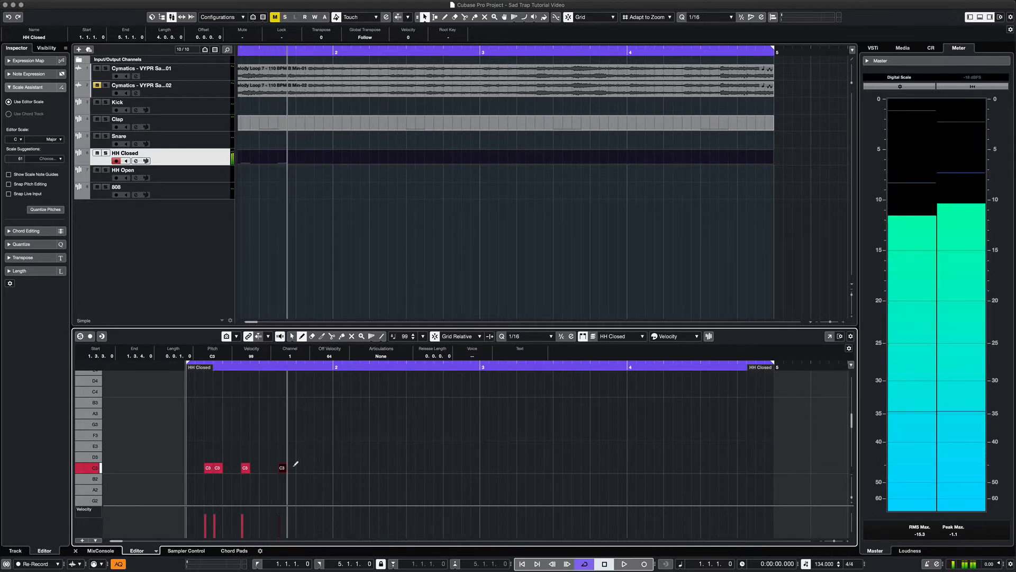
left_click(291, 467)
left_click(319, 466)
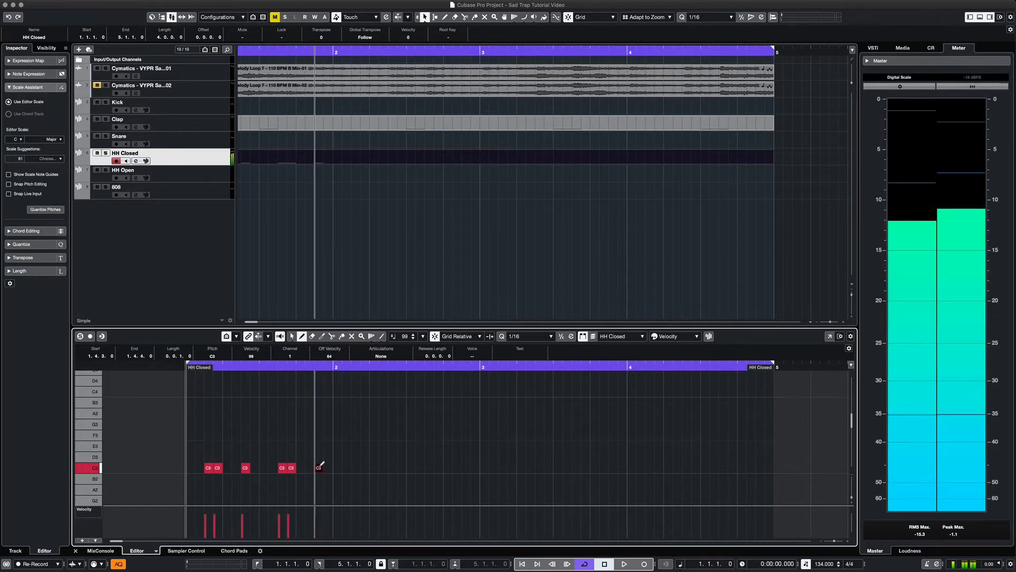
left_click(360, 467)
left_click(364, 467)
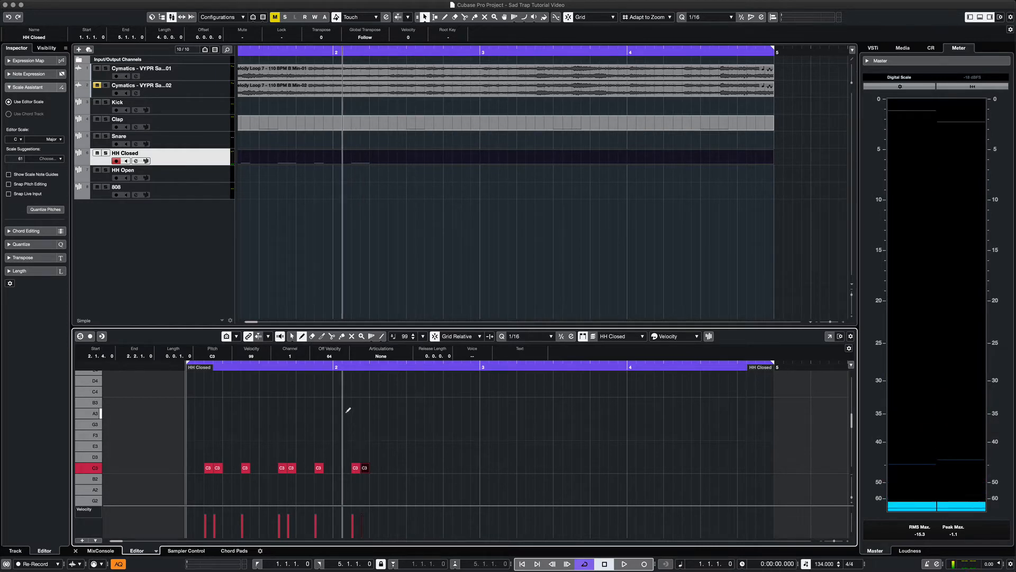
key("space")
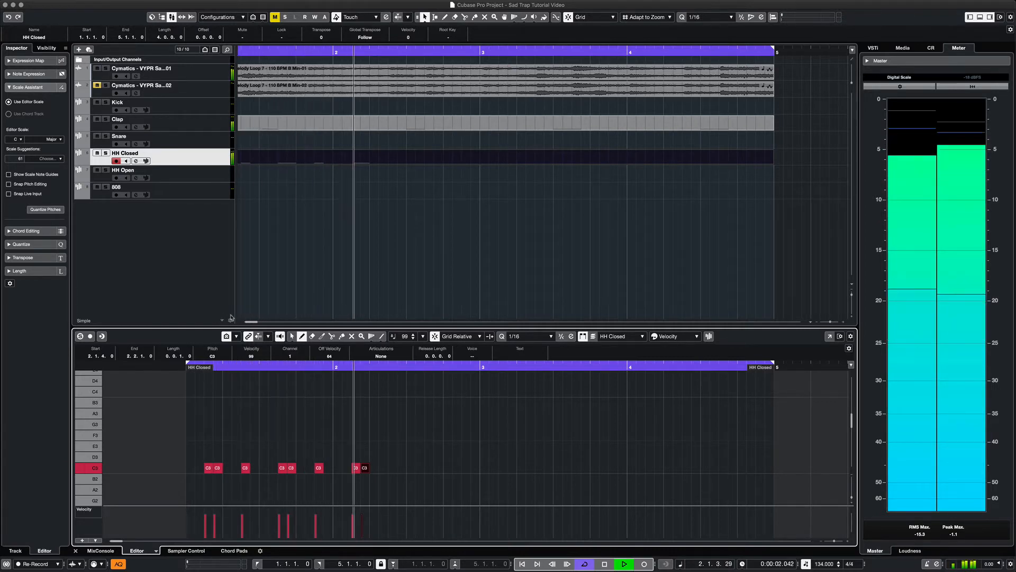
key("space")
Replace the closed hi-hat note at 1.1.4 with a 1/16 C3 note at 1.2.1 and play the pattern back.
key("h")
key("h")
key("h")
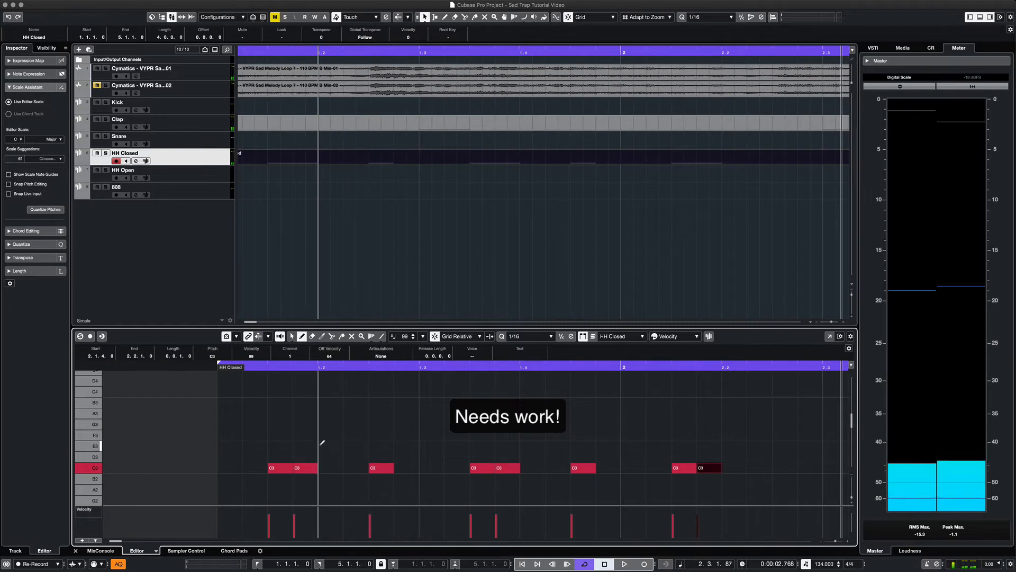
right_click(321, 442)
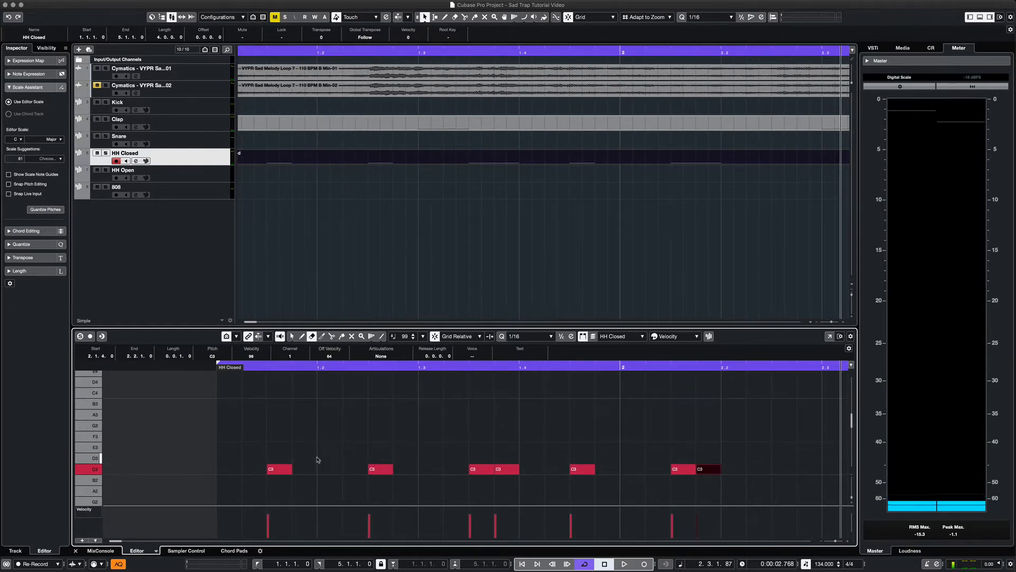
key("space")
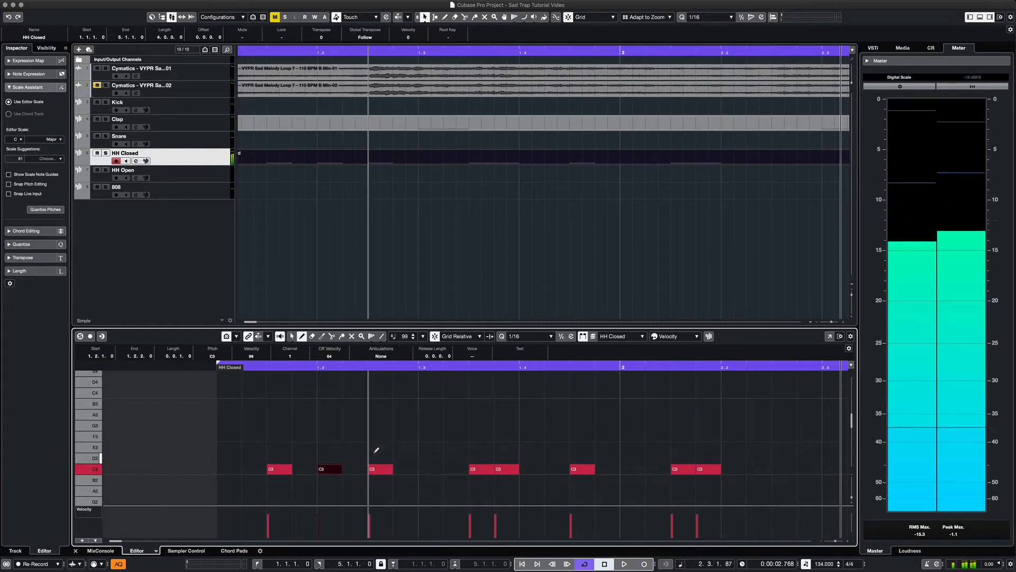
key("space")
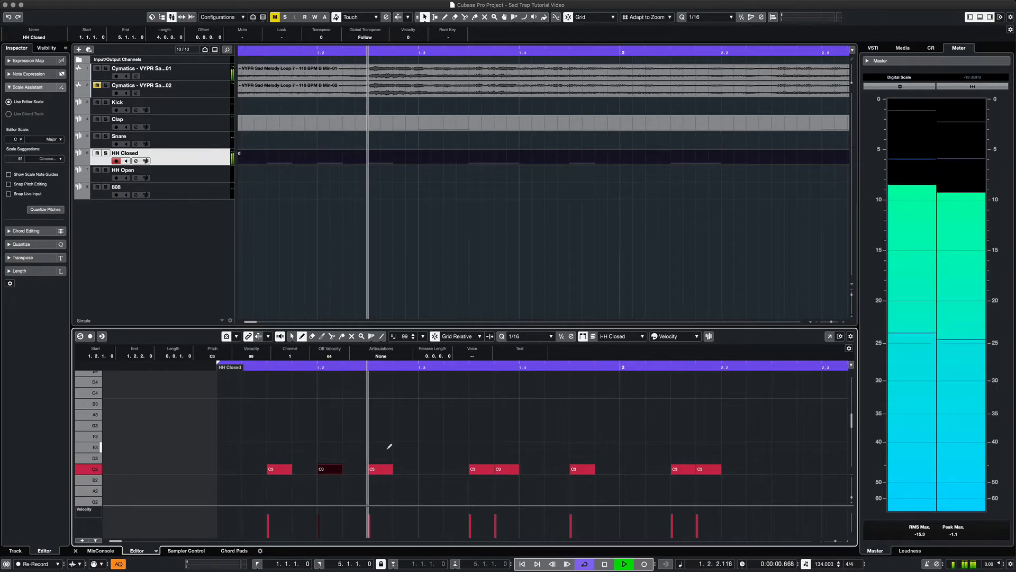
key("space")
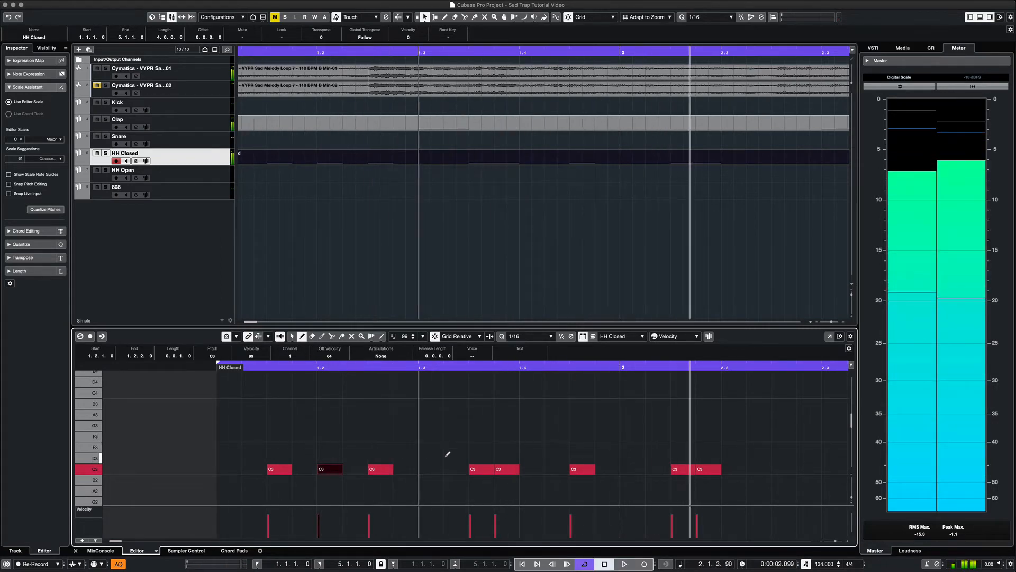
Move the closed hi-hat note at 1.3.4 to 1.4.1 and play the pattern back.
left_click(511, 467)
right_click(511, 468)
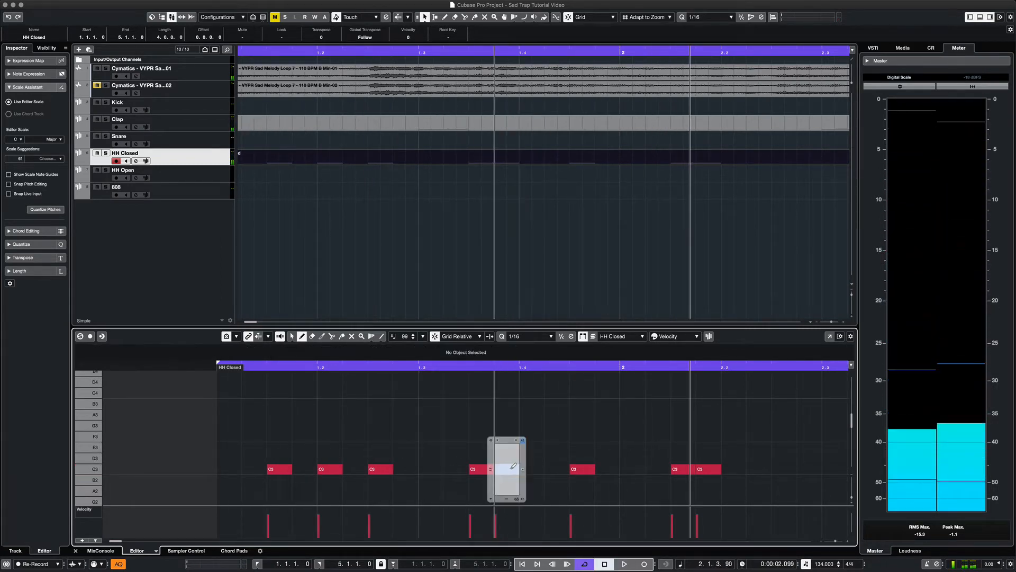
left_click(544, 462)
left_click_drag(516, 467, 540, 469)
left_click(497, 454)
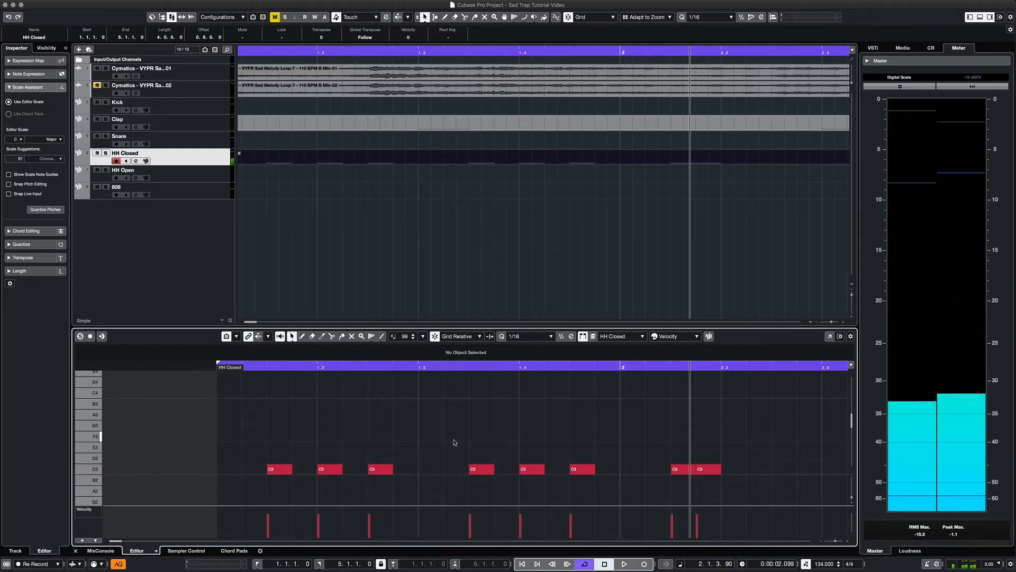
key("space")
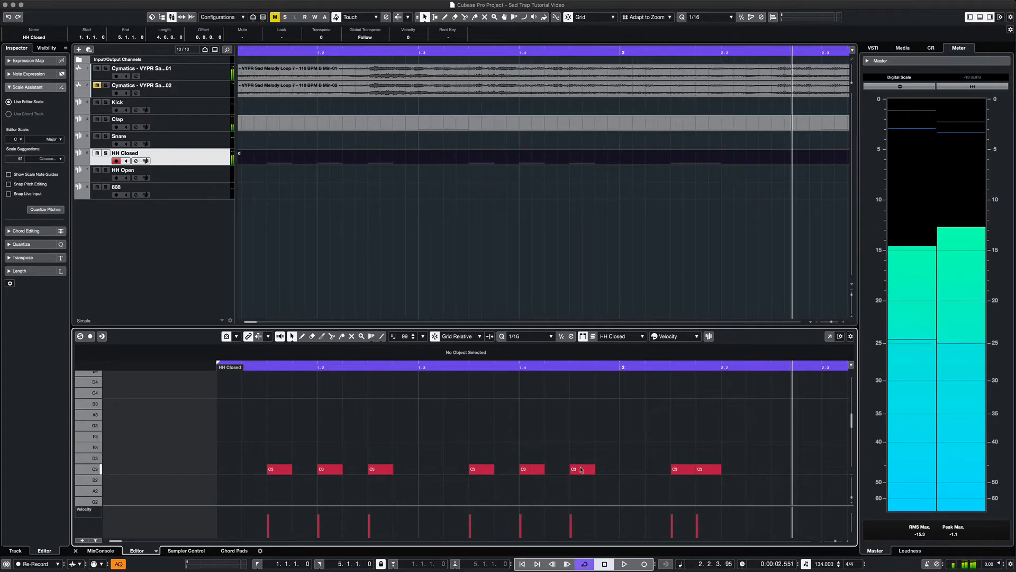
Delete the closed hi-hat note at 1.4.3, move the note at 2.1.3 to 2.1.2, and play the pattern.
double_click(579, 469)
left_click_drag(686, 471, 660, 470)
key("space")
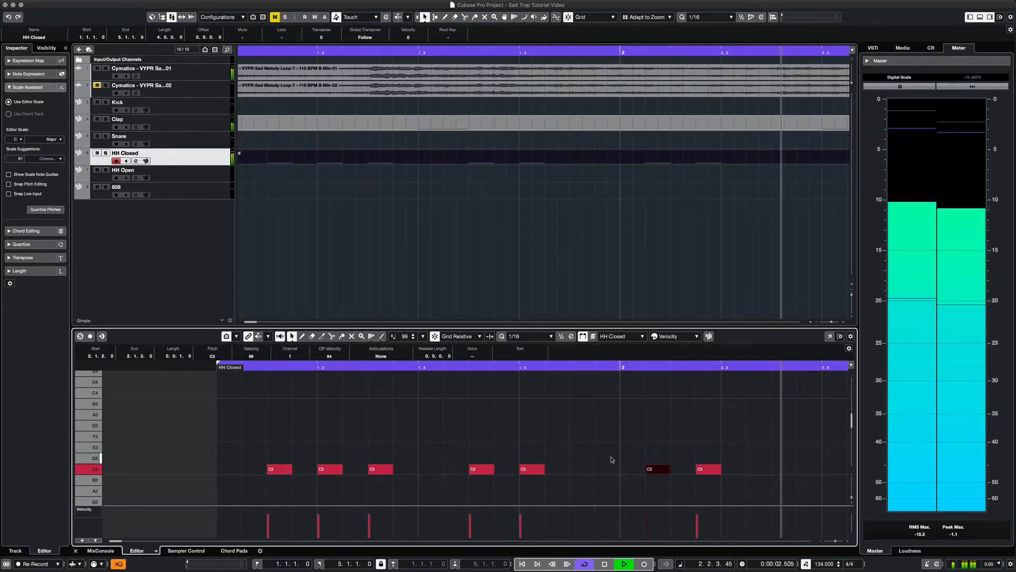
key("space")
Lower the velocities of the closed hi-hat notes at 1.2.1 and 1.3.3.
scroll(603, 455, "down", 2)
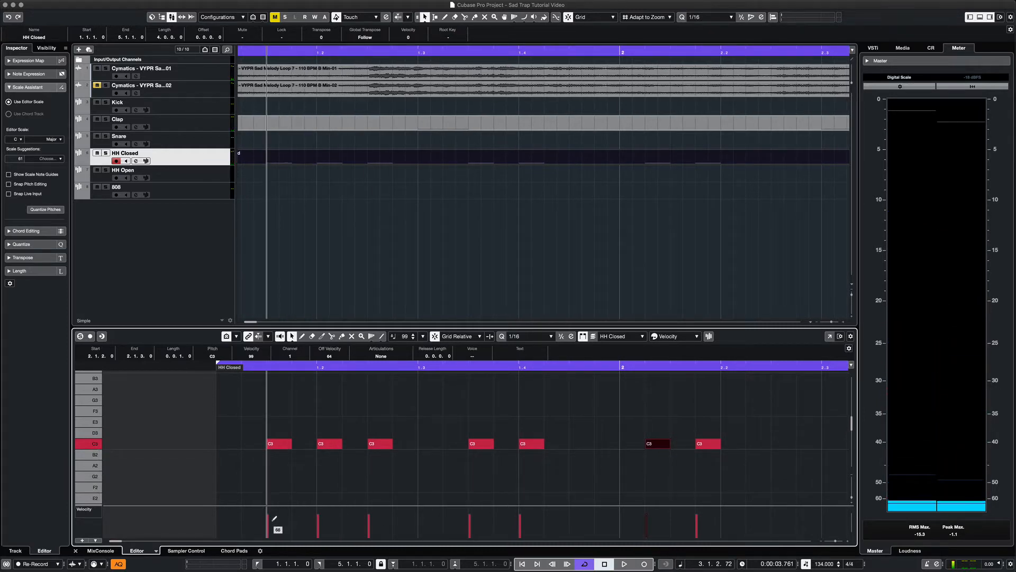
left_click(320, 524)
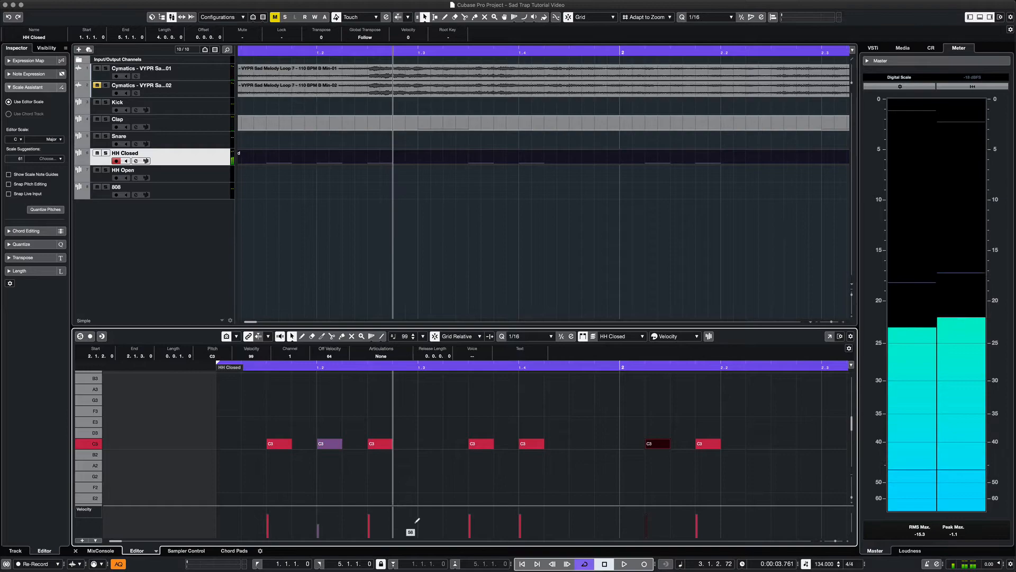
left_click(470, 522)
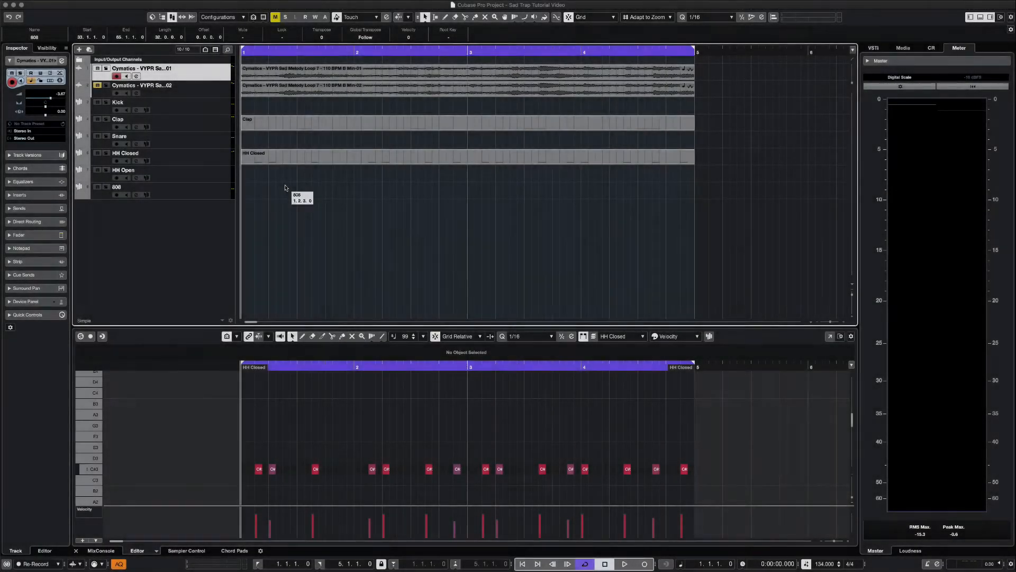
Create an empty MIDI part on the Snare track across bars 1 to 4 and draw 1/16 C3 notes at 2.4.3 and 3.1.3.
key("space")
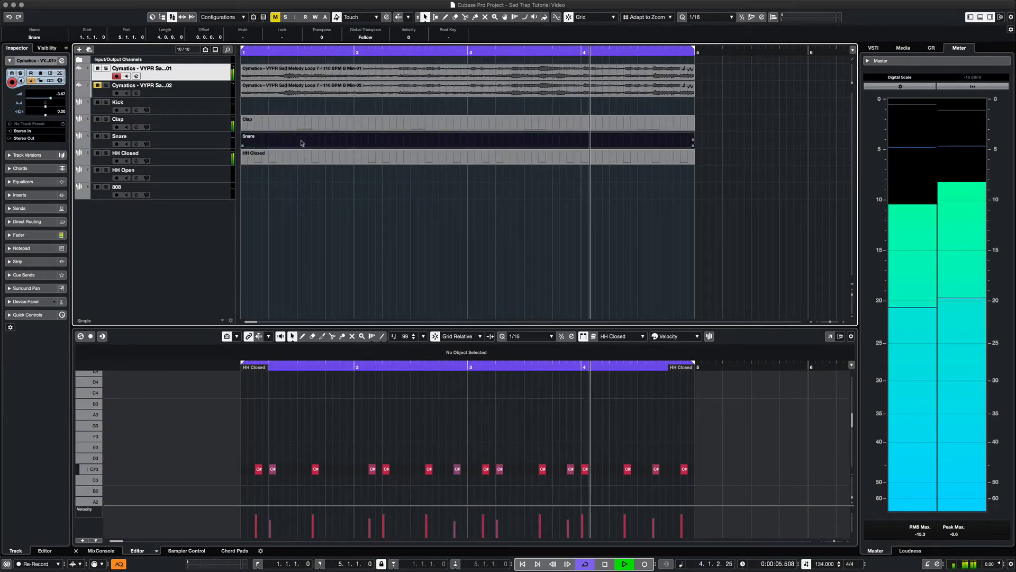
double_click(289, 142)
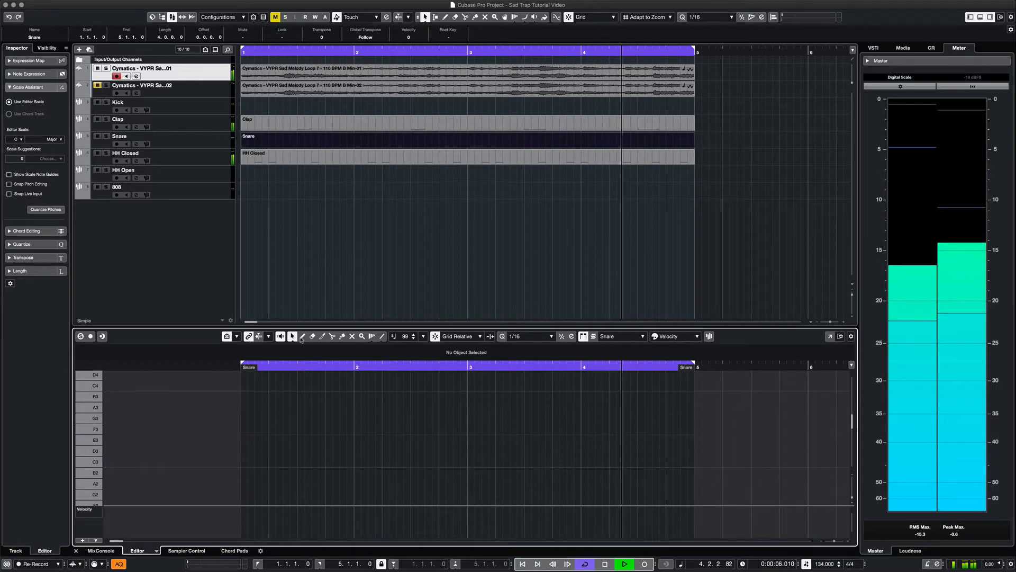
right_click(324, 443)
left_click(334, 439)
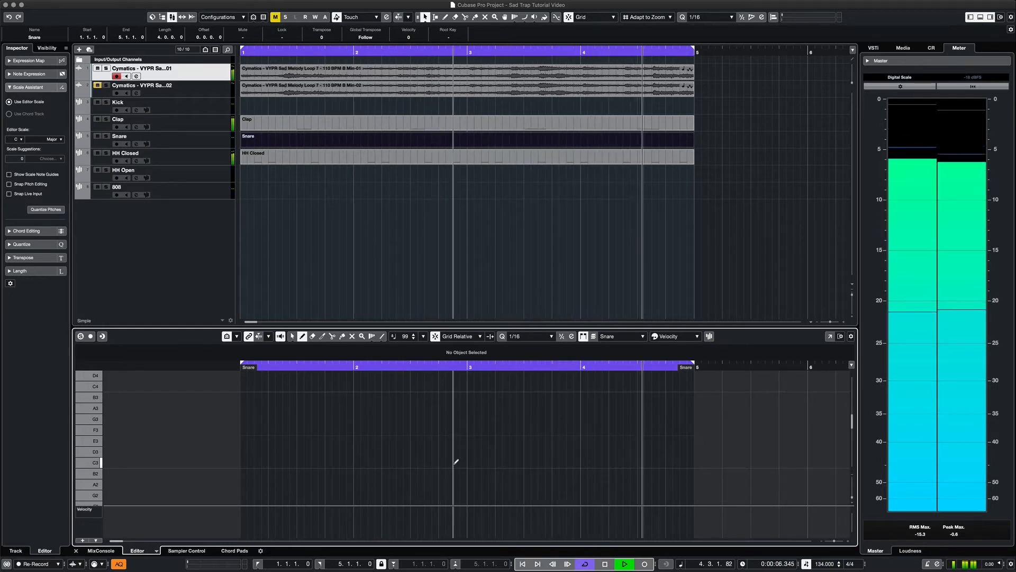
left_click(456, 462)
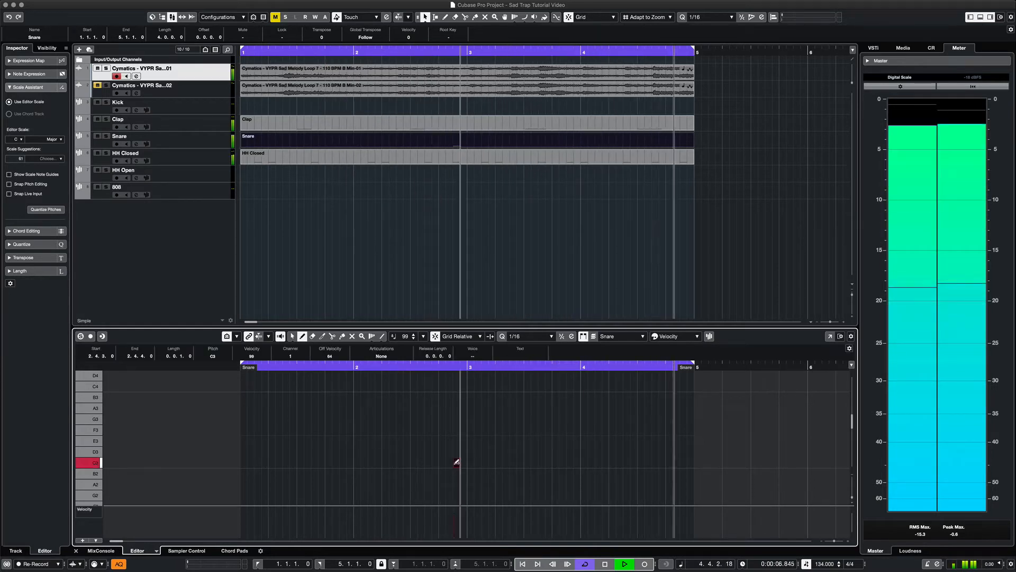
left_click(486, 462)
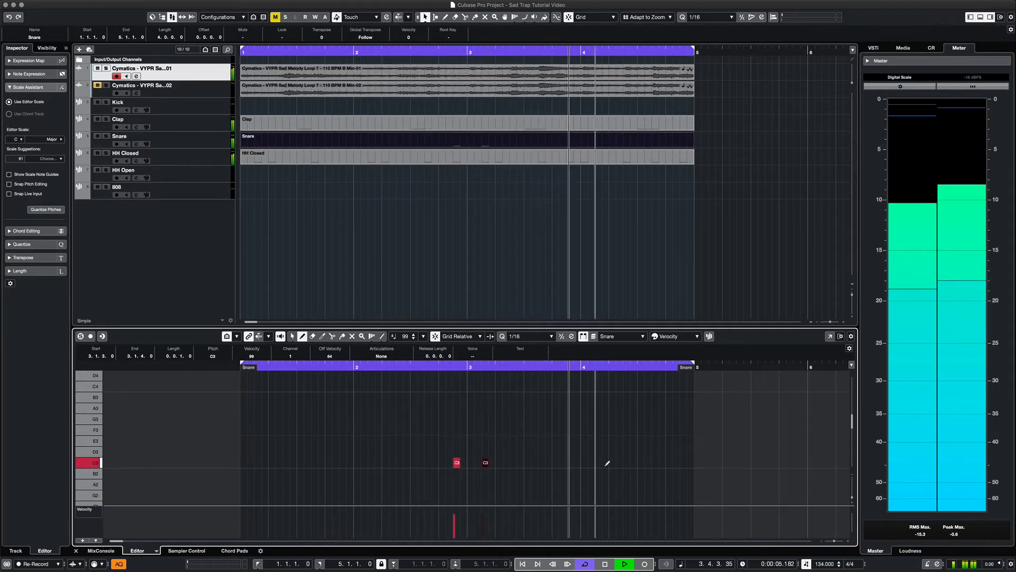
key("space")
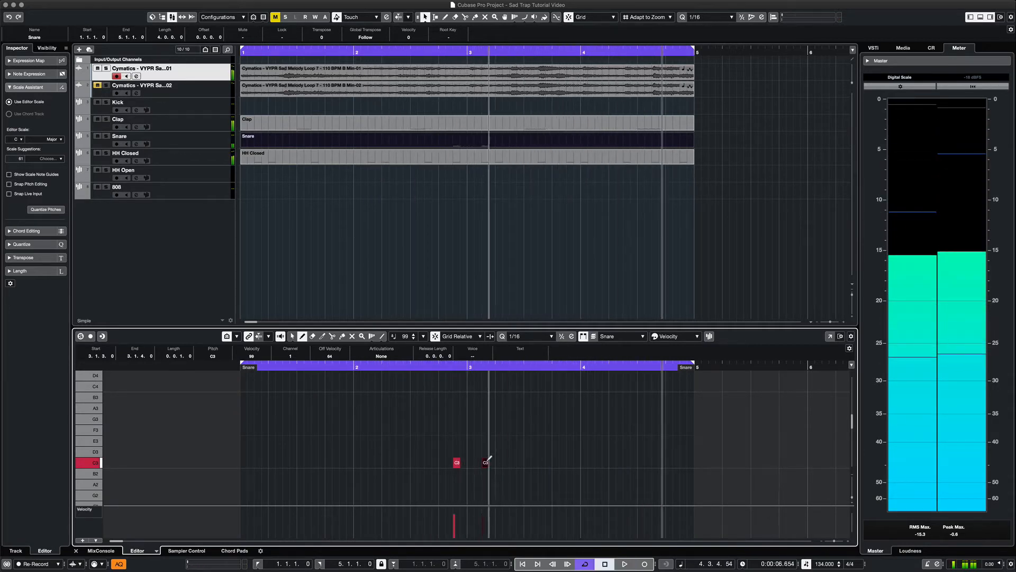
Move the two snare notes one bar earlier to 1.4.3 and 2.1.3, and draw 1/16 C3 notes at 3.4.3 and 4.1.3.
key("1")
left_click_drag(452, 449, 344, 465)
left_click(457, 461)
left_click(468, 460)
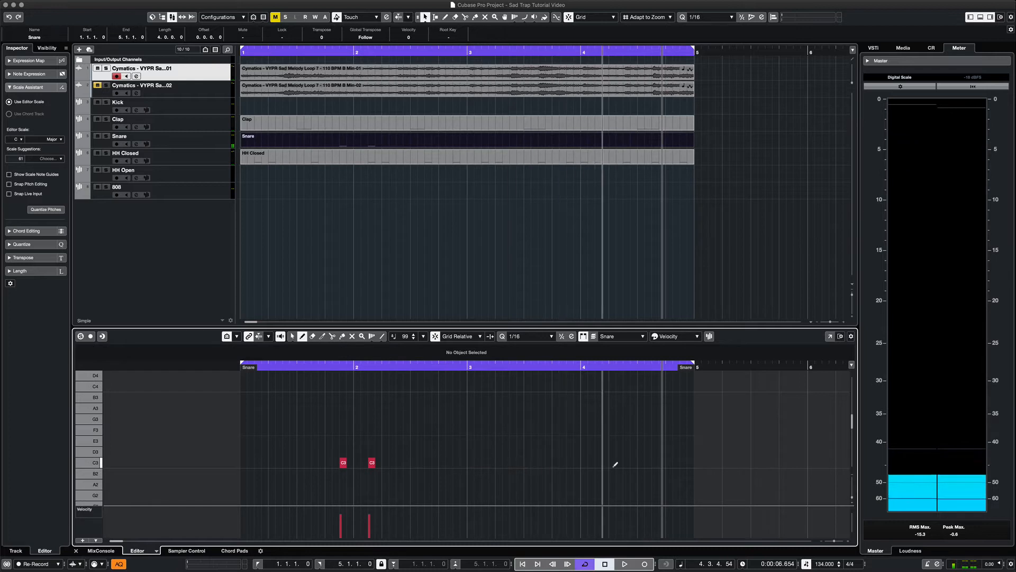
left_click(571, 462)
left_click(598, 462)
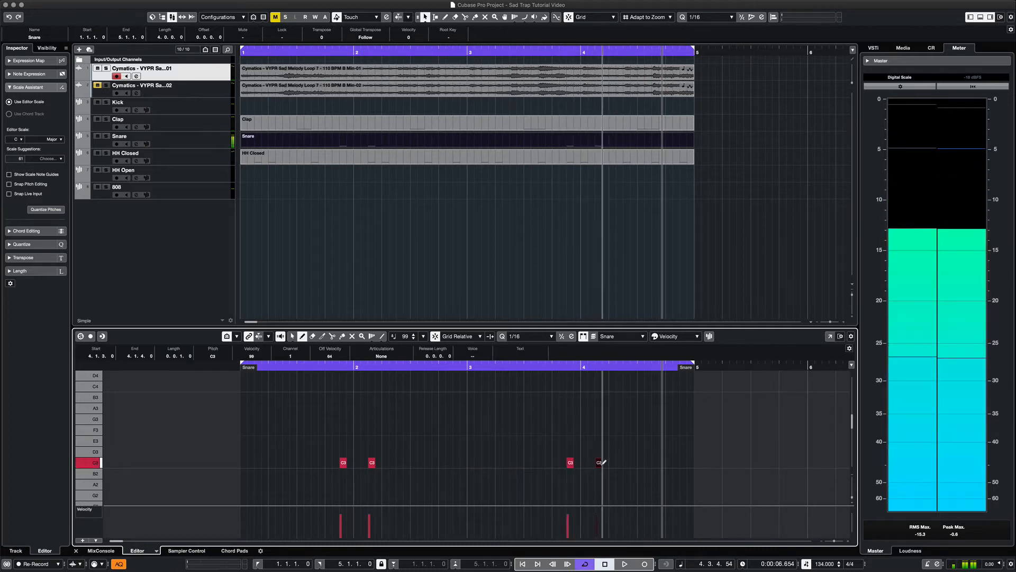
Transpose all four snare notes up to E3, keeping their timing, and play the beat back.
key("1")
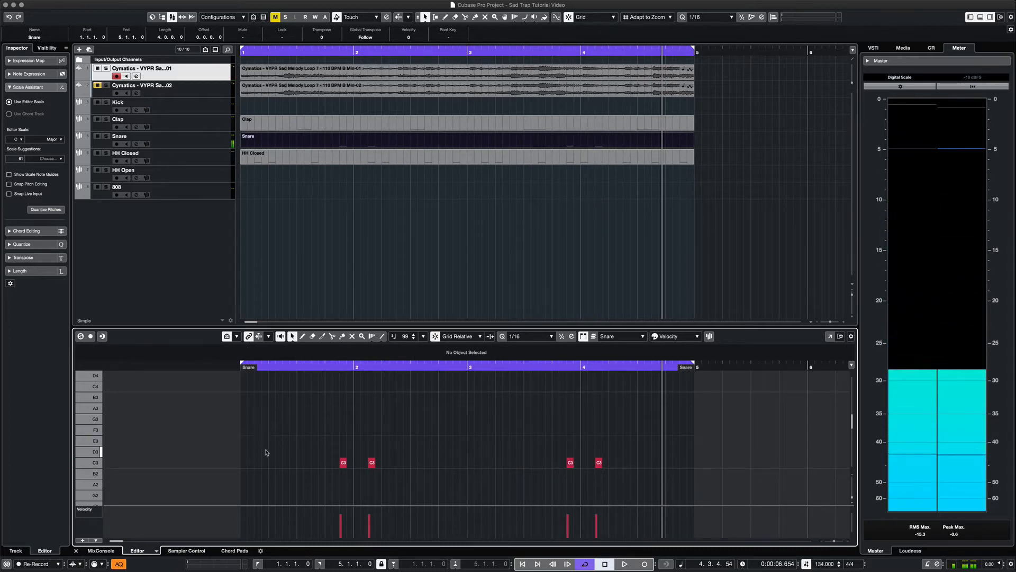
left_click_drag(293, 435, 668, 486)
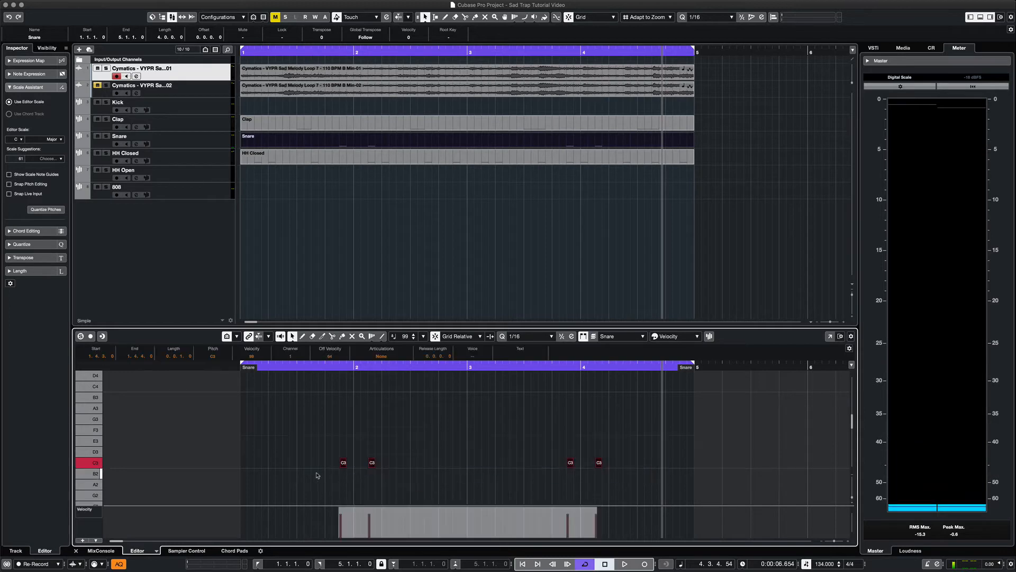
left_click(343, 462)
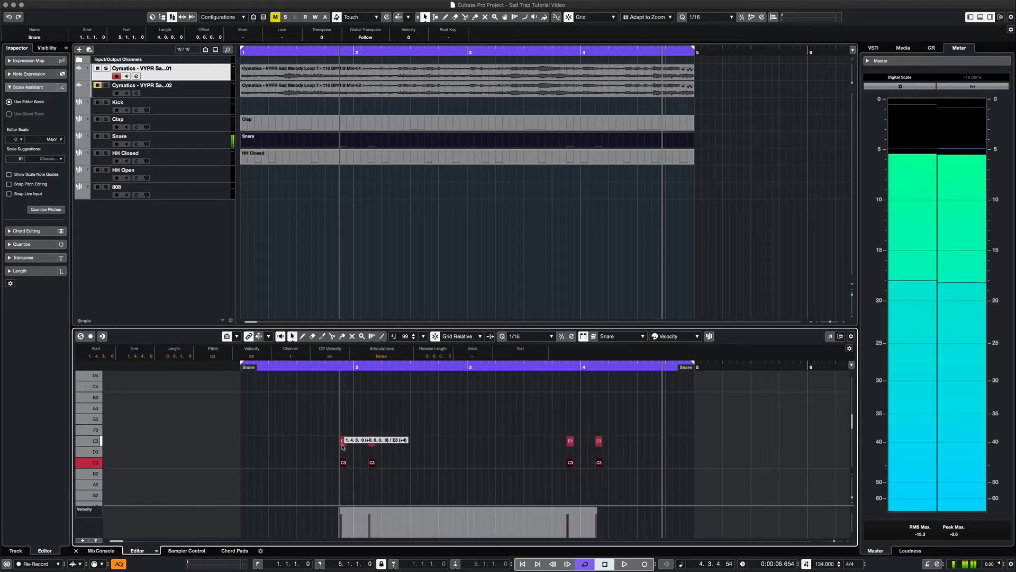
left_click_drag(342, 446, 341, 446)
left_click(360, 453)
key("space")
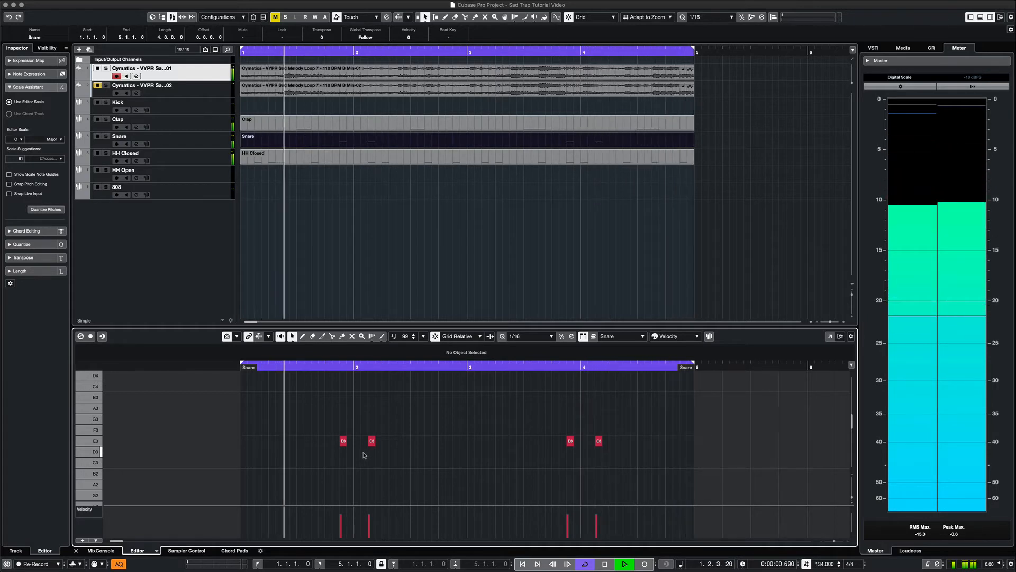
key("space")
Create an empty MIDI part on the HH Open track spanning bars 1 to 4, open it for note editing and audition C3.
double_click(333, 175)
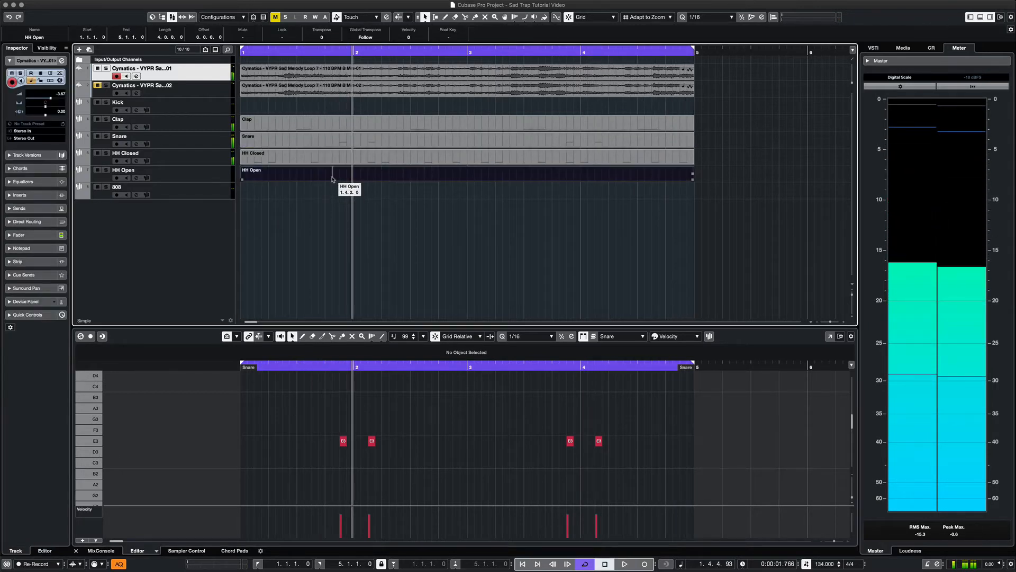
double_click(327, 178)
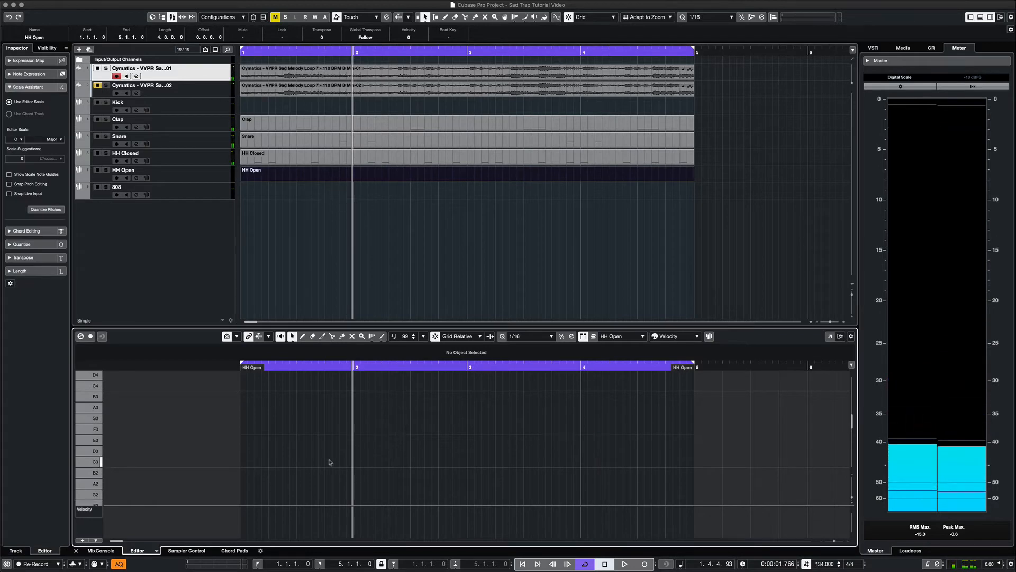
left_click(101, 462)
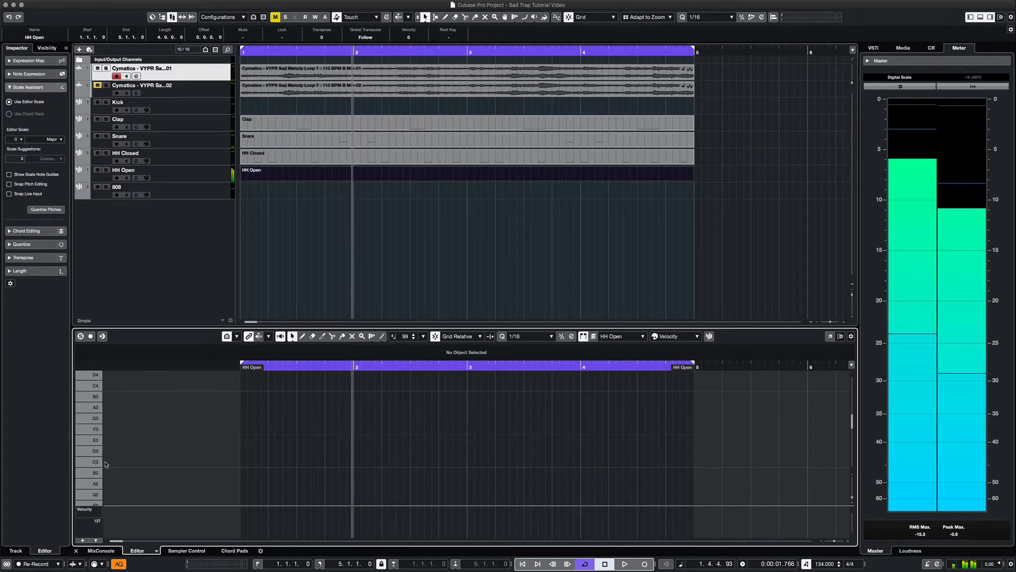
Draw C3 open hi-hat notes on beat 4 of each bar, one beat long but five sixteenths in bar 2, and play the pattern.
right_click(330, 458)
left_click(339, 457)
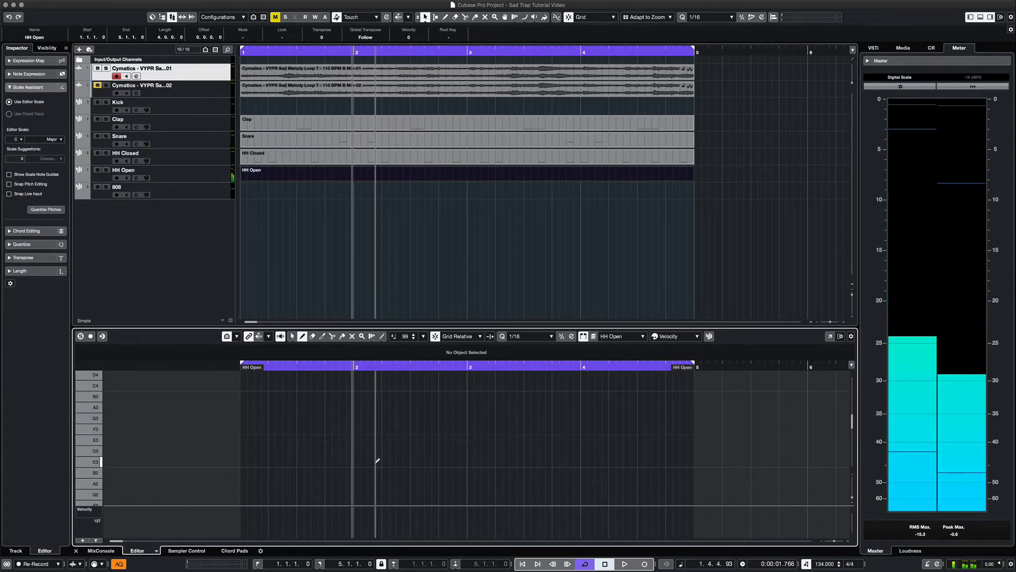
left_click(331, 462)
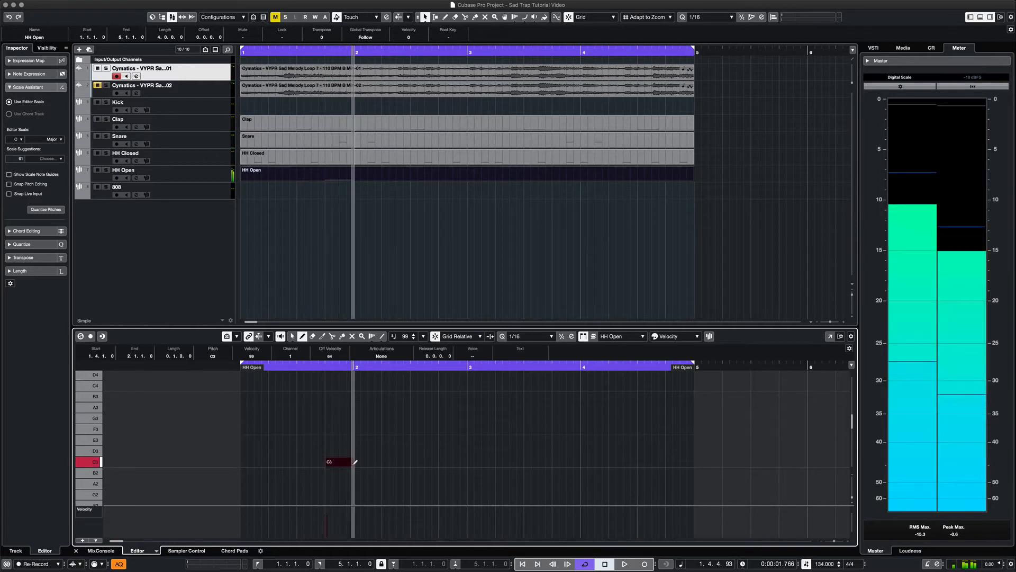
left_click(443, 462)
left_click_drag(476, 460, 474, 460)
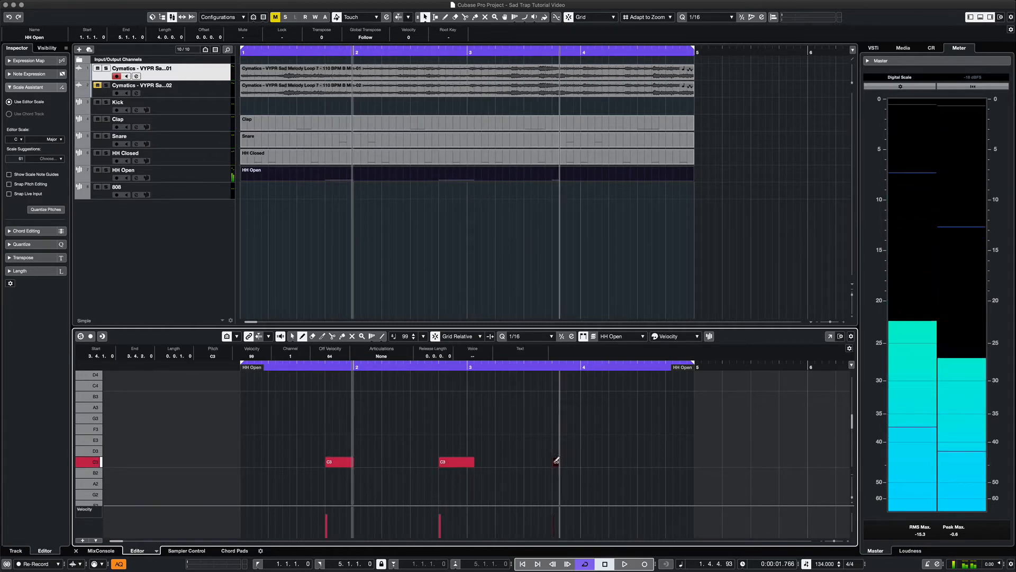
left_click(555, 462)
left_click(669, 462)
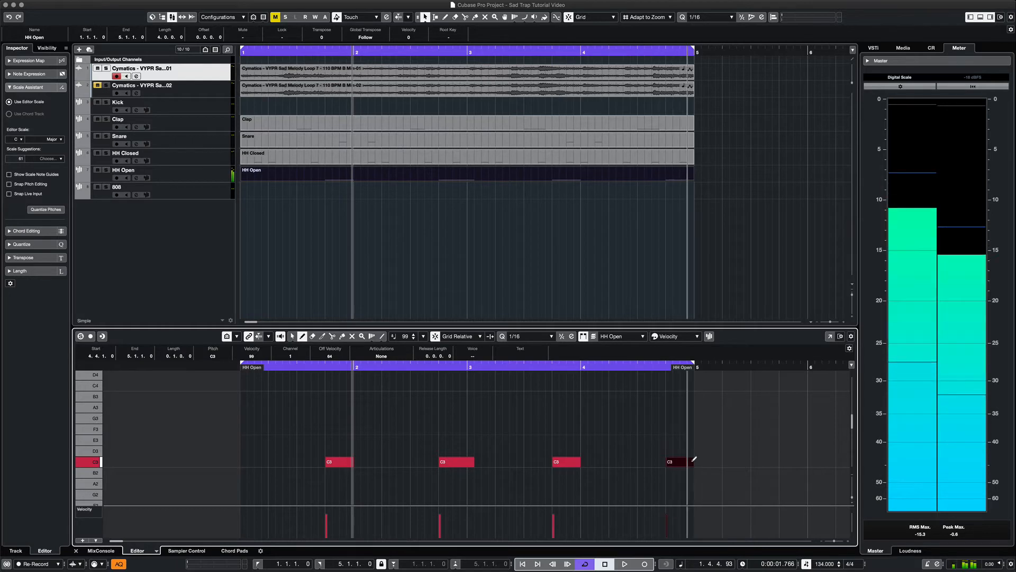
key("1")
left_click(585, 444)
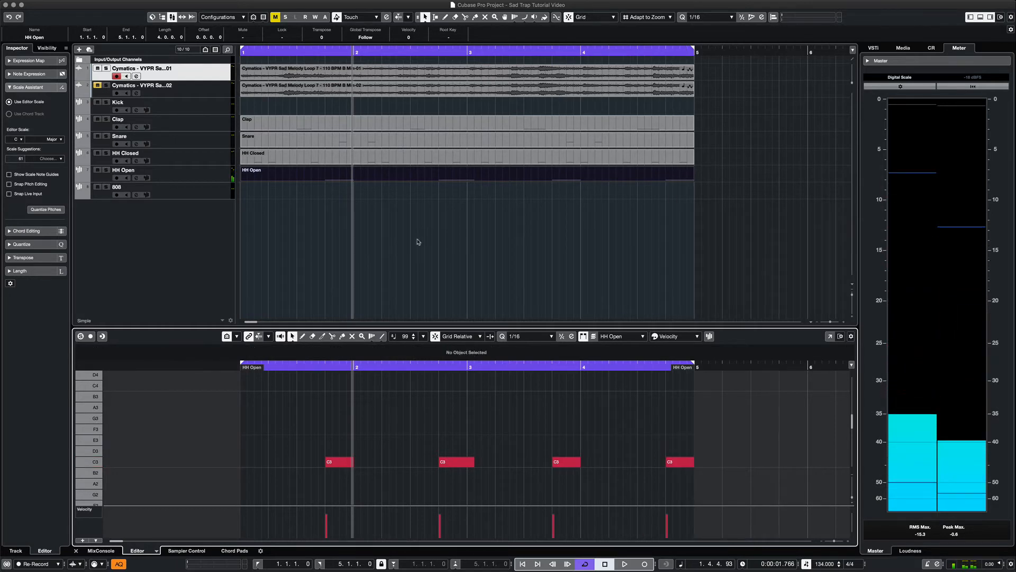
key("space")
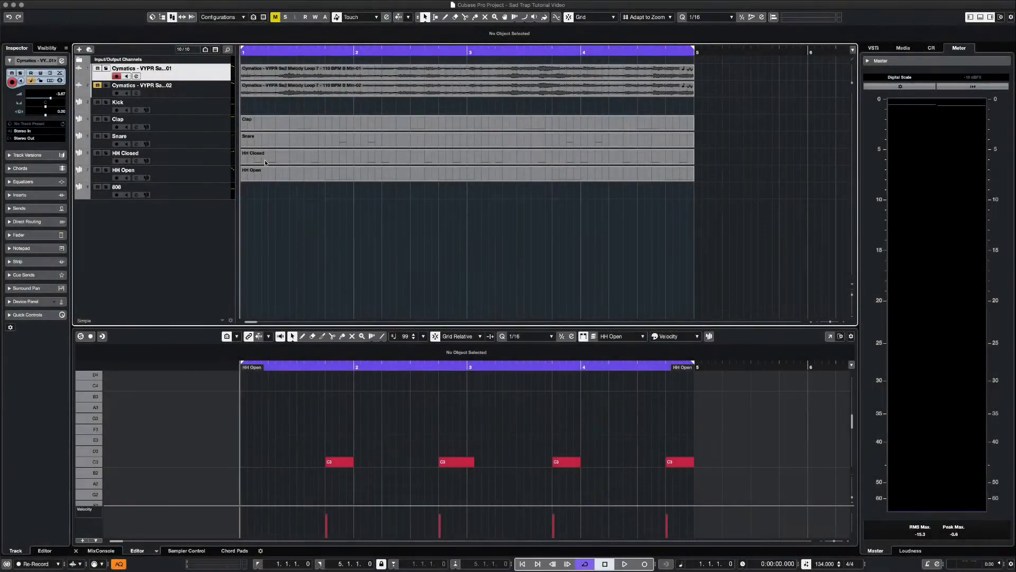
Detect the notes of the Cymatics 01 melody loop with VariAudio in an enlarged editor, and listen to that track soloed.
left_click(356, 76)
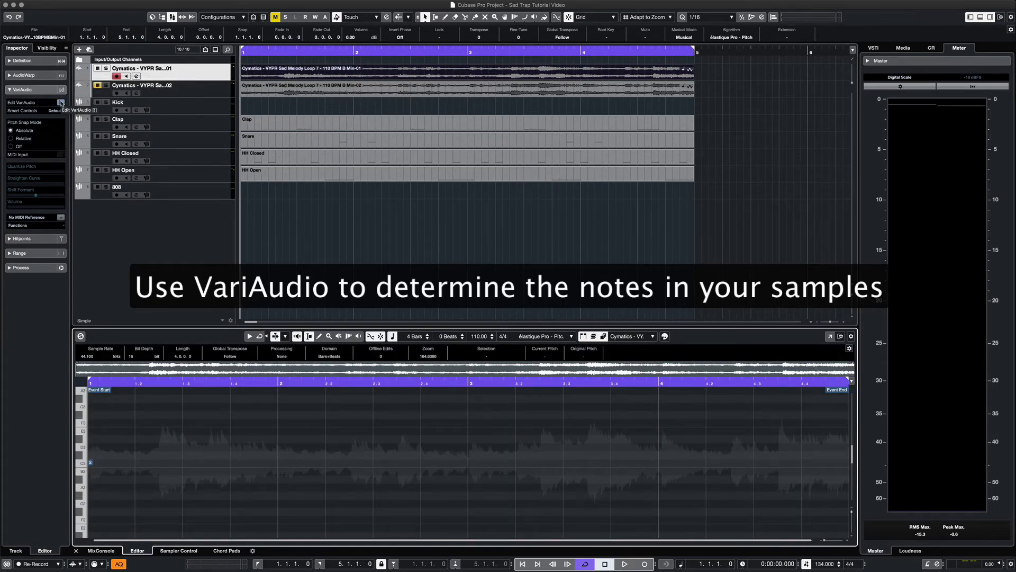
left_click(60, 103)
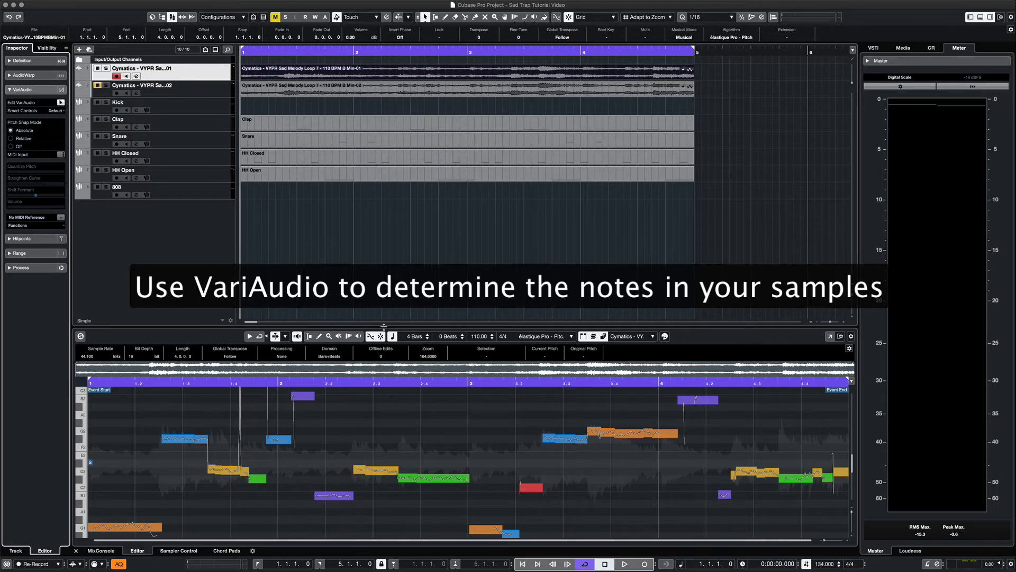
left_click_drag(384, 327, 384, 237)
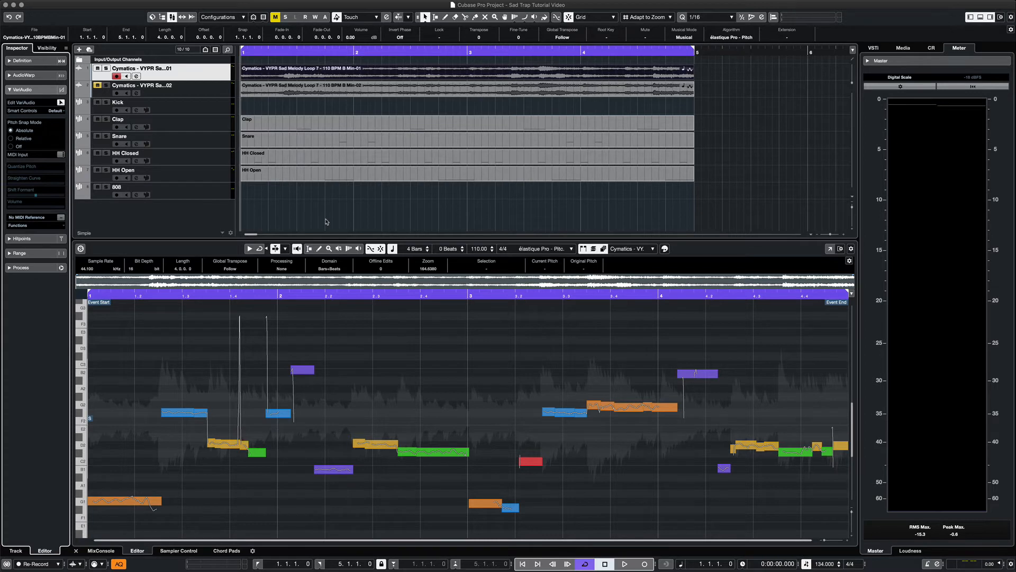
left_click(106, 68)
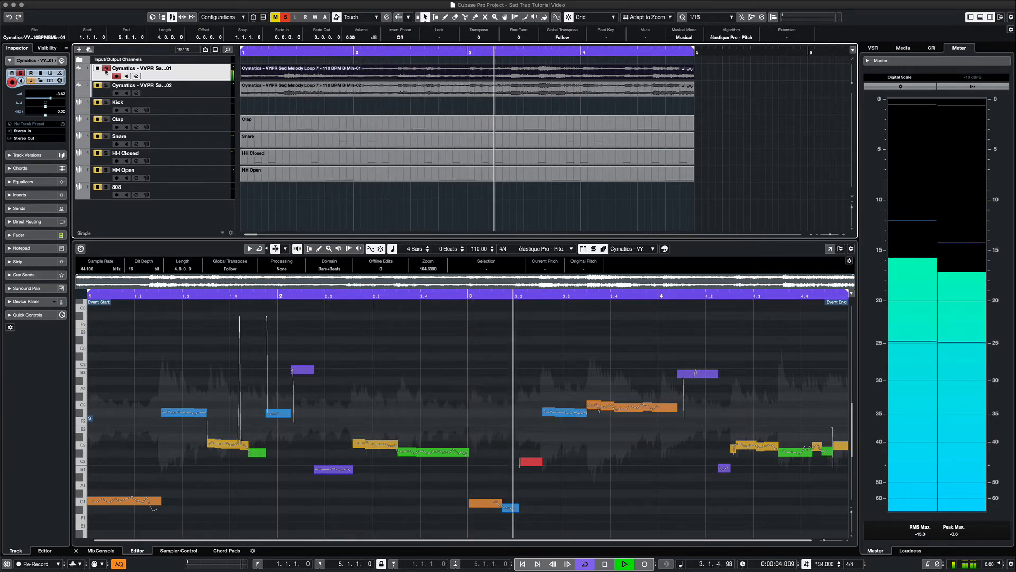
key("space")
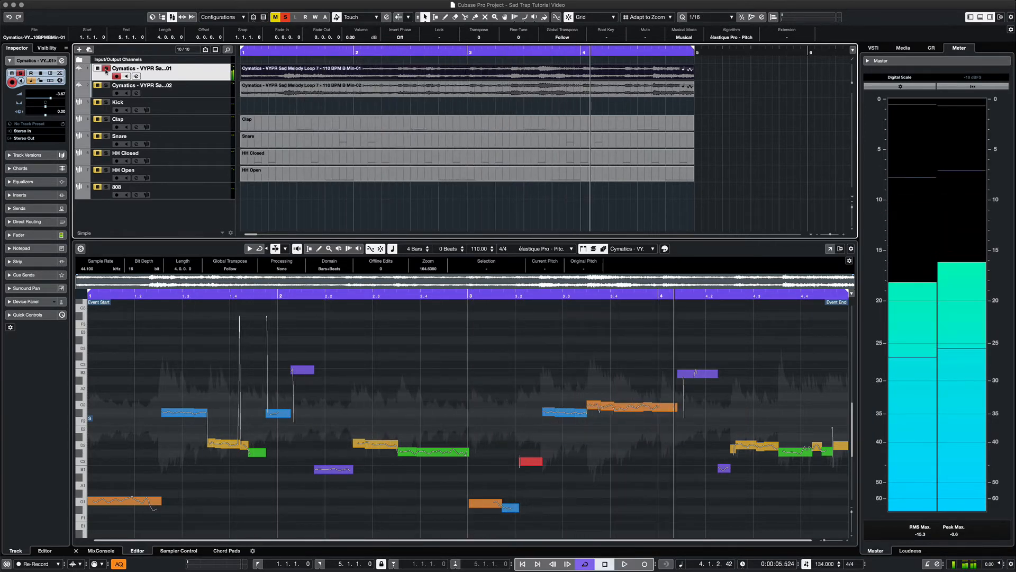
Create an empty MIDI part on the 808 track spanning bars 1 to 4 and open it for note editing.
left_click(251, 193)
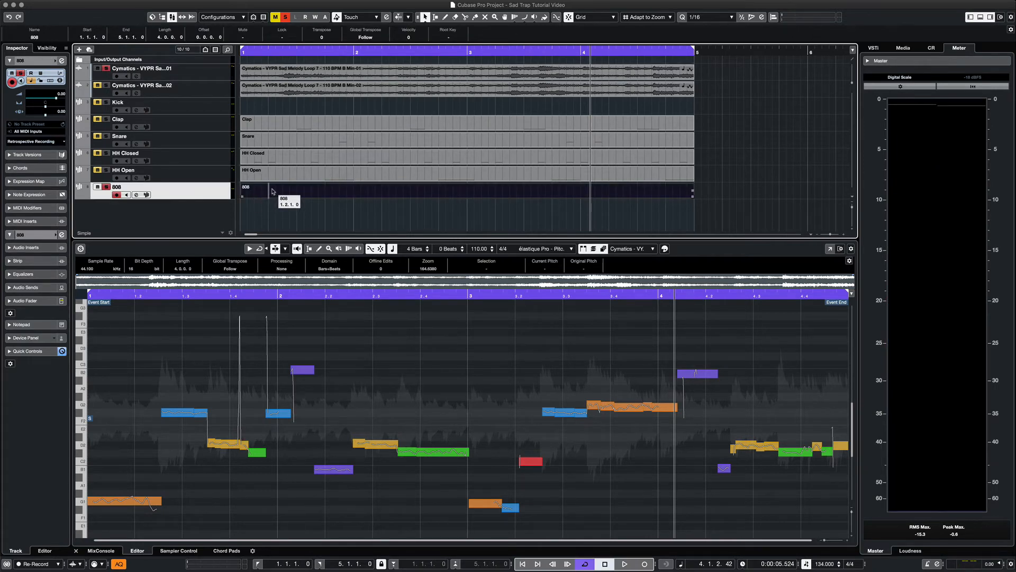
left_click(272, 191)
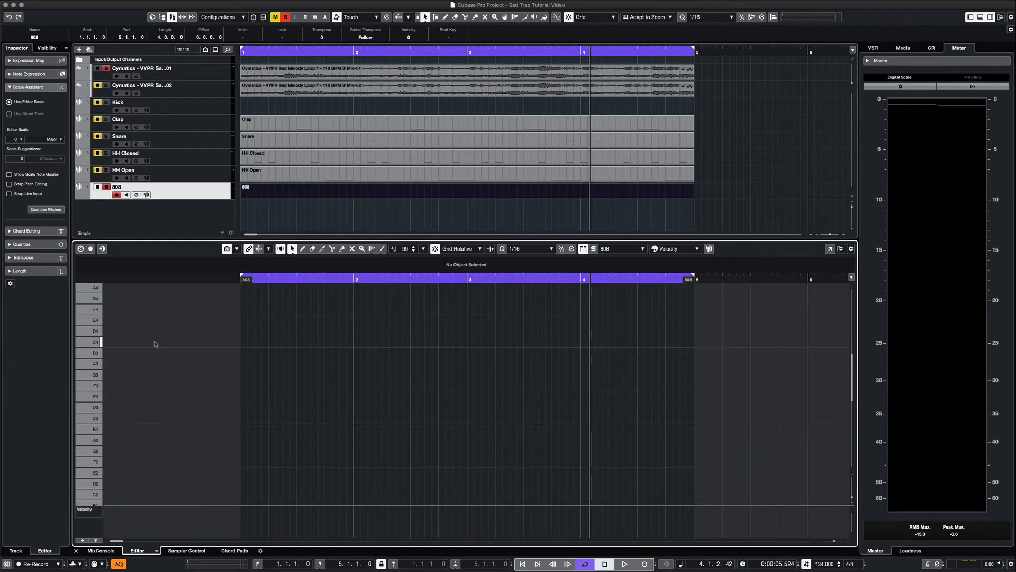
Audition G3 on the 808 track, draw a G3 note five sixteenths long at the start of bar 1, and play it.
left_click(96, 379)
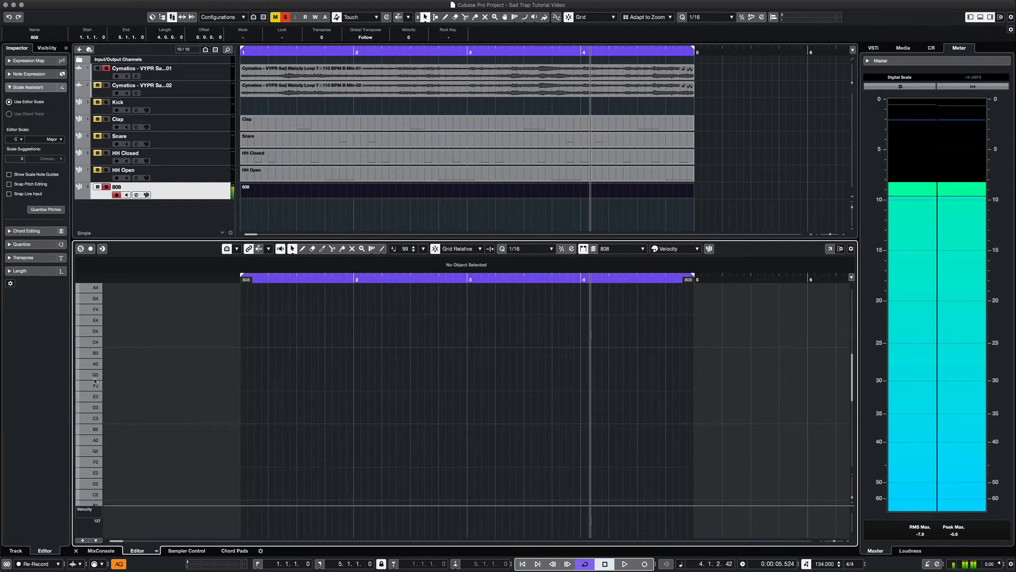
right_click(217, 359)
left_click(238, 362)
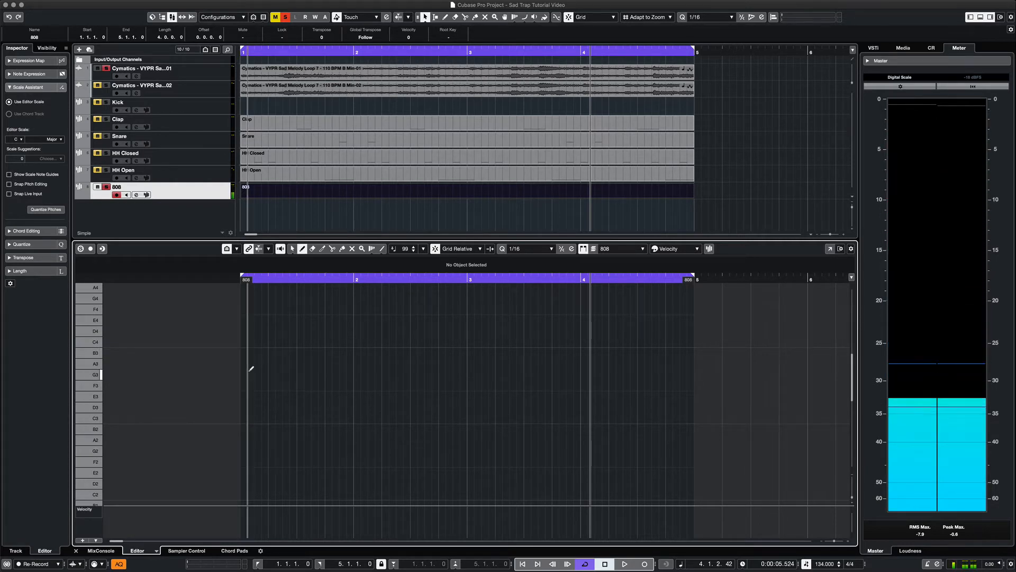
left_click_drag(245, 369, 276, 369)
key("period")
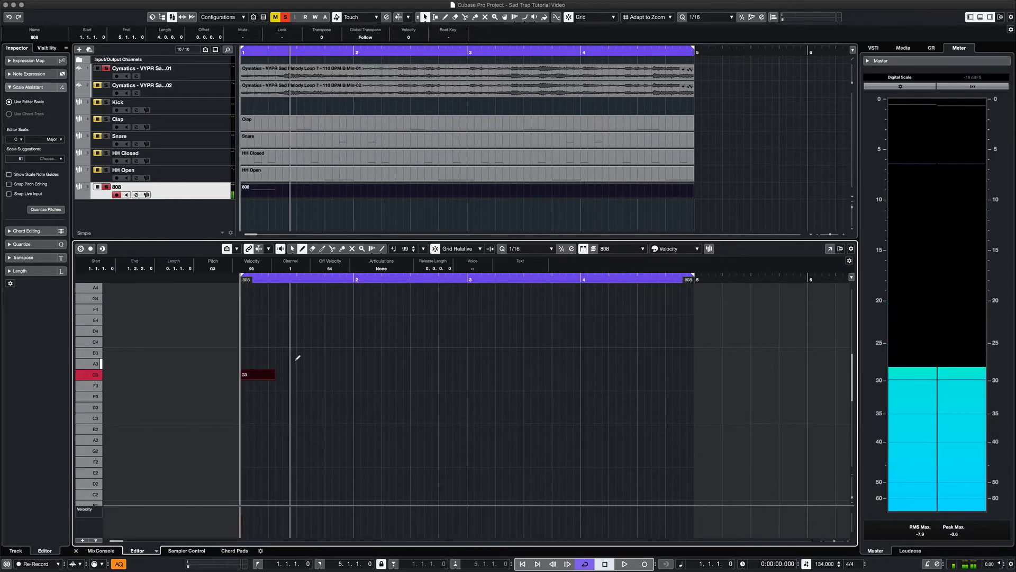
key("space")
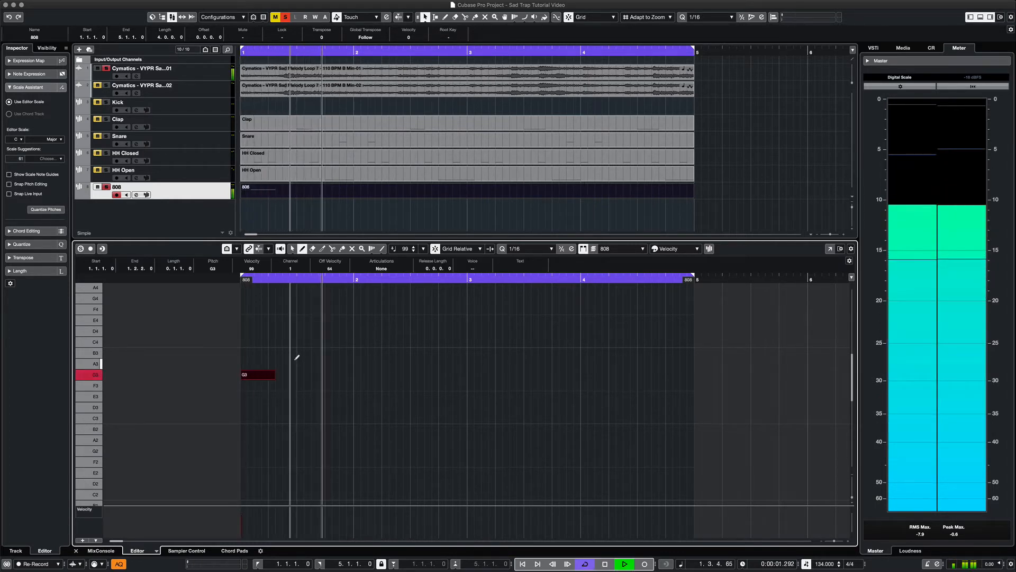
key("space")
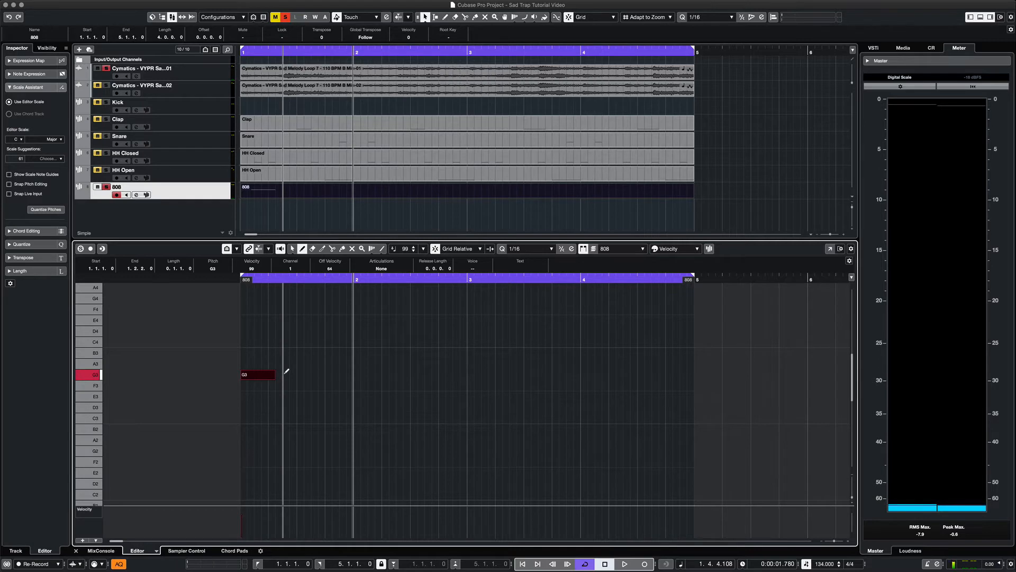
Add a G3 note three sixteenths long at 1.2.3 and a one-beat D4 note at 1.3.4, and play the pattern.
left_click(286, 374)
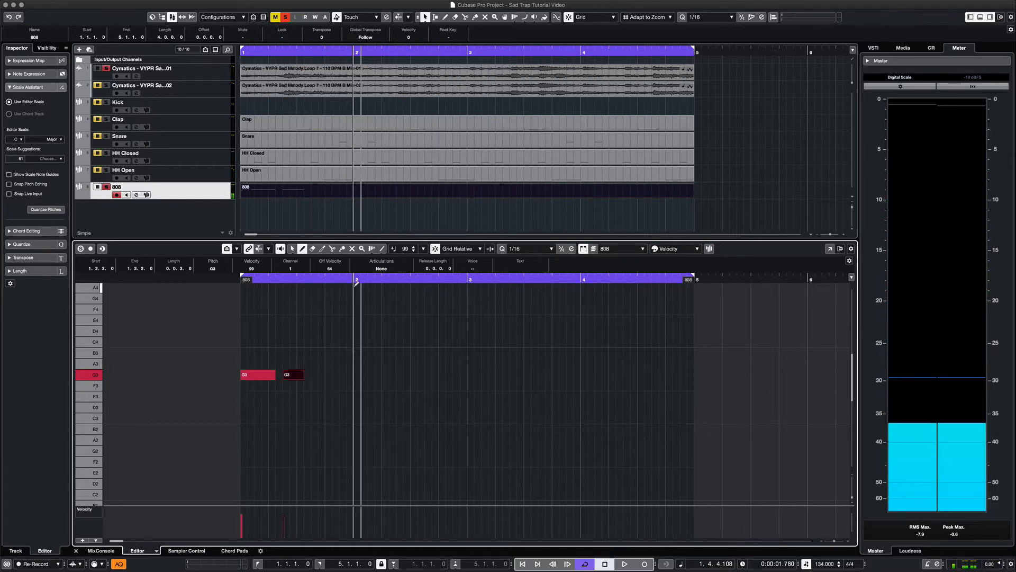
left_click(324, 277)
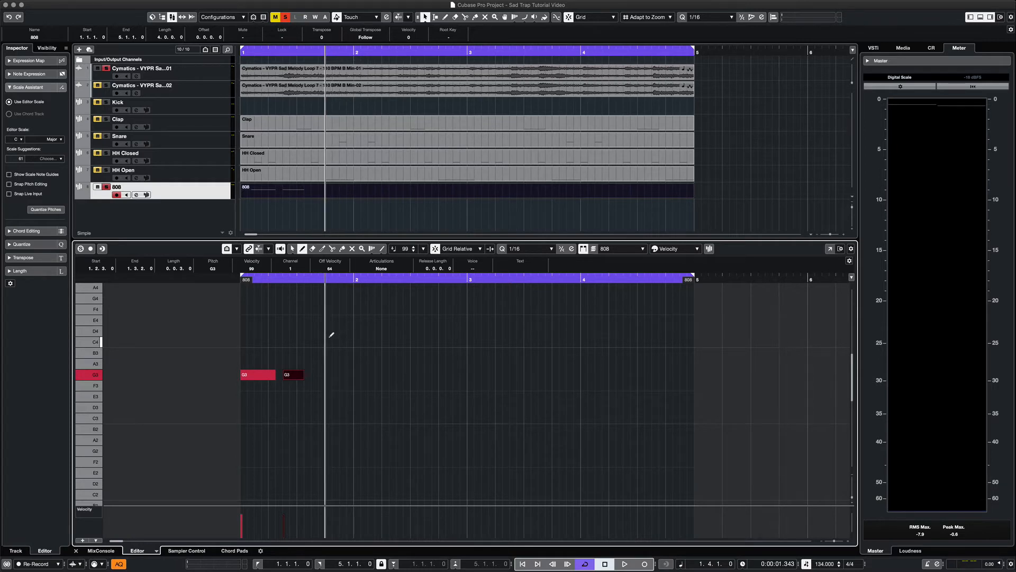
mouse_move(342, 337)
left_mouse_down()
mouse_move(356, 337)
mouse_move(329, 335)
left_mouse_up()
right_click(368, 334)
left_click(361, 336)
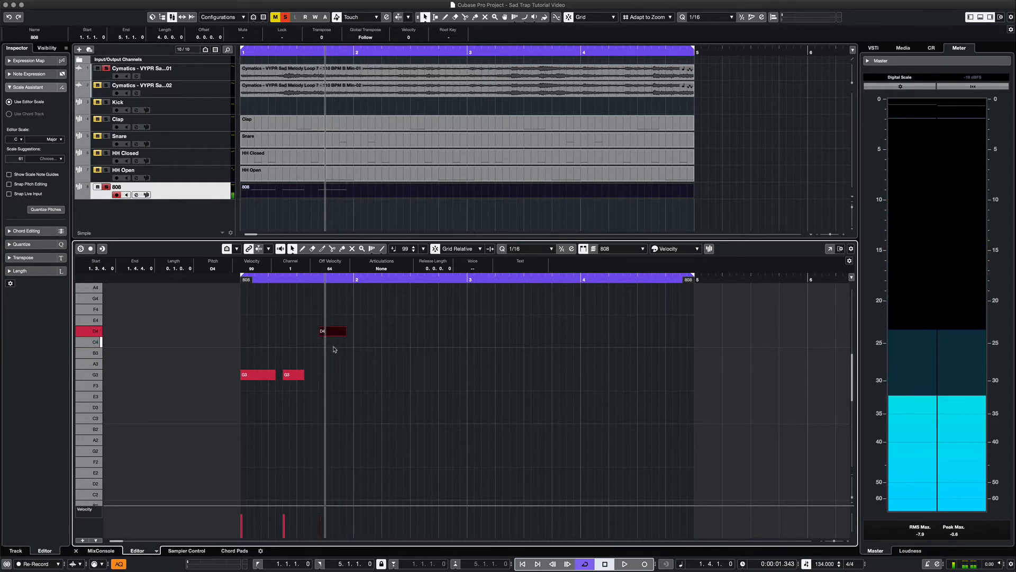
key("space")
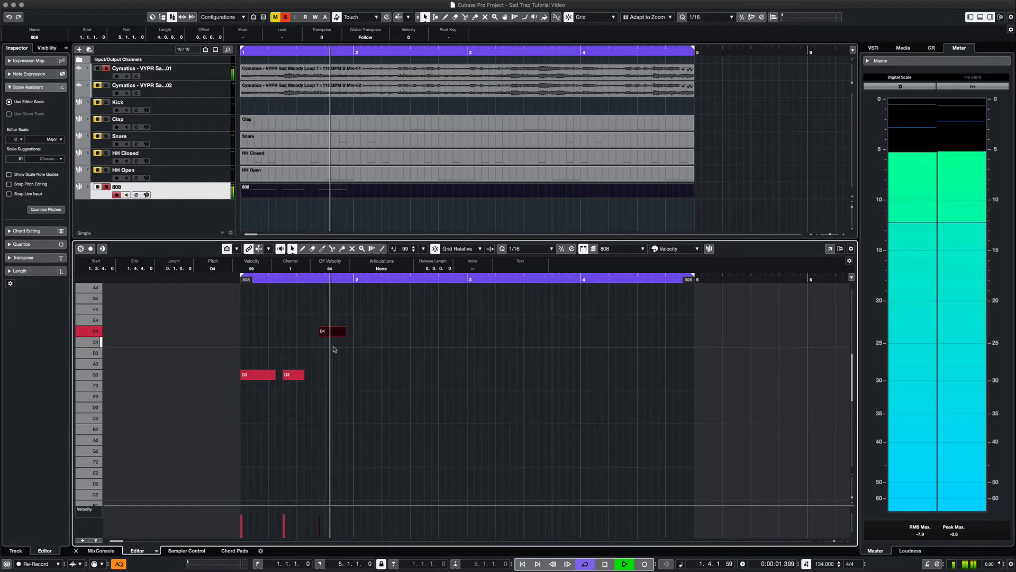
key("space")
Lengthen both G3 notes in bar 1 until each meets the following note, and play the 808 pattern.
left_click_drag(275, 375, 271, 377)
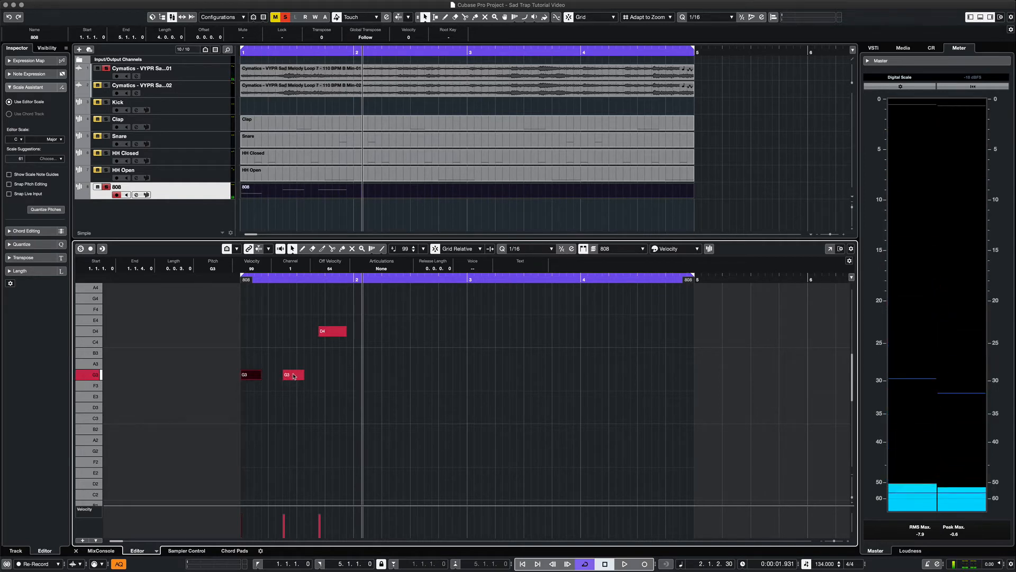
left_click_drag(260, 374, 278, 374)
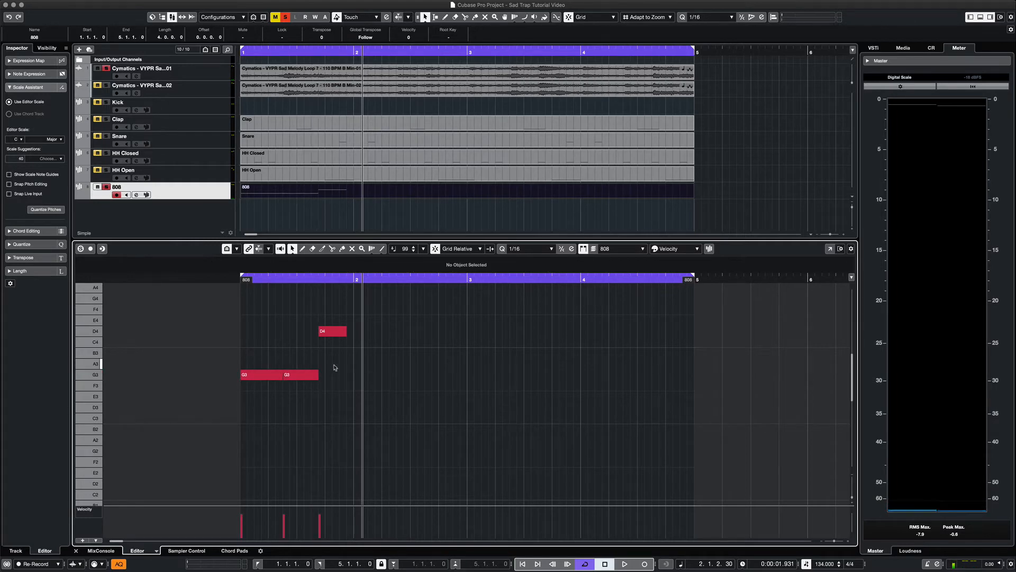
key("space")
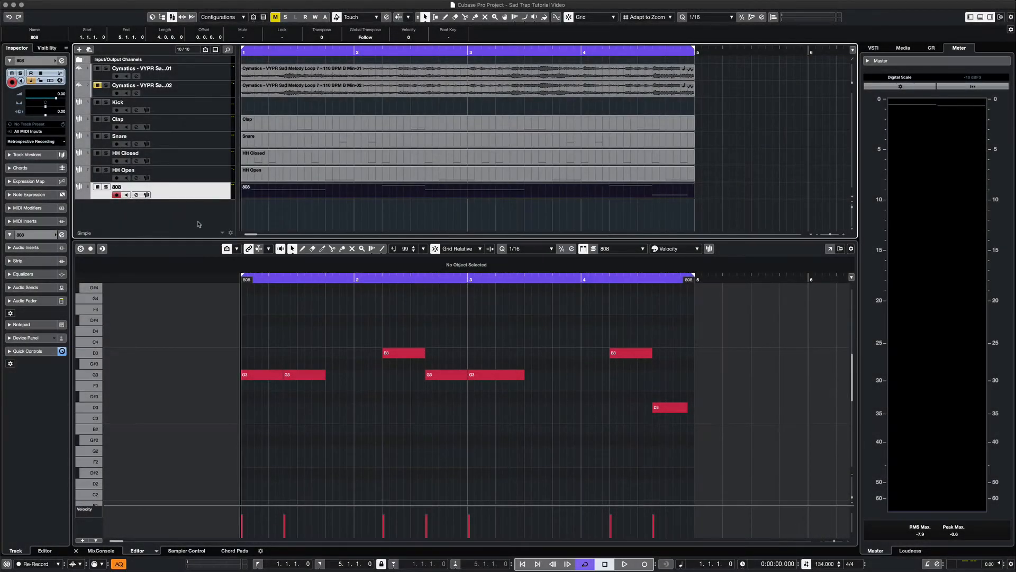
key("space")
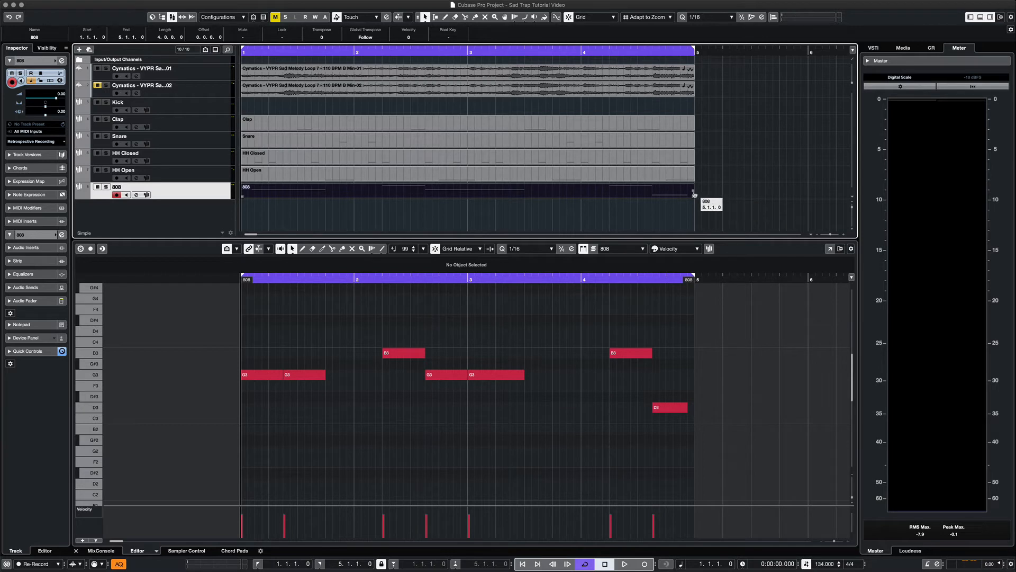
Copy the 808 part onto the Kick track across bars 1 to 4 and play the full beat.
left_click_drag(694, 193, 709, 195)
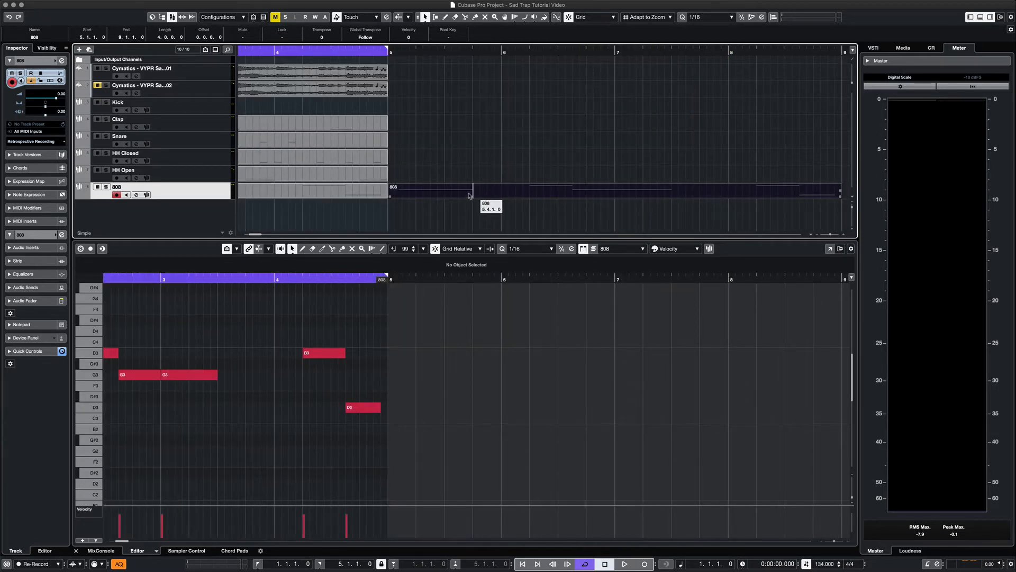
left_click_drag(458, 190, 253, 106)
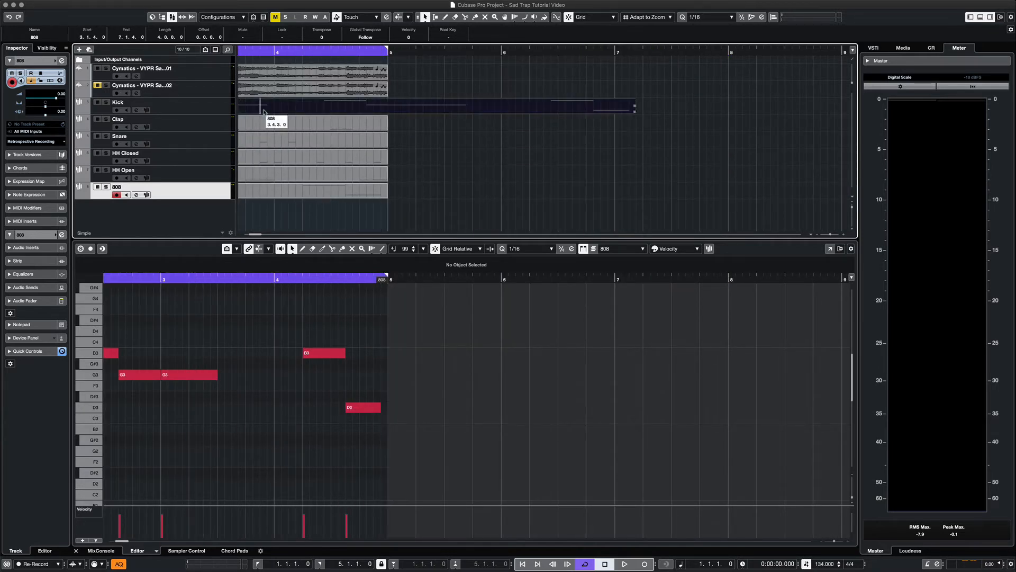
scroll(312, 121, "left", 5)
left_click_drag(583, 106, 292, 104)
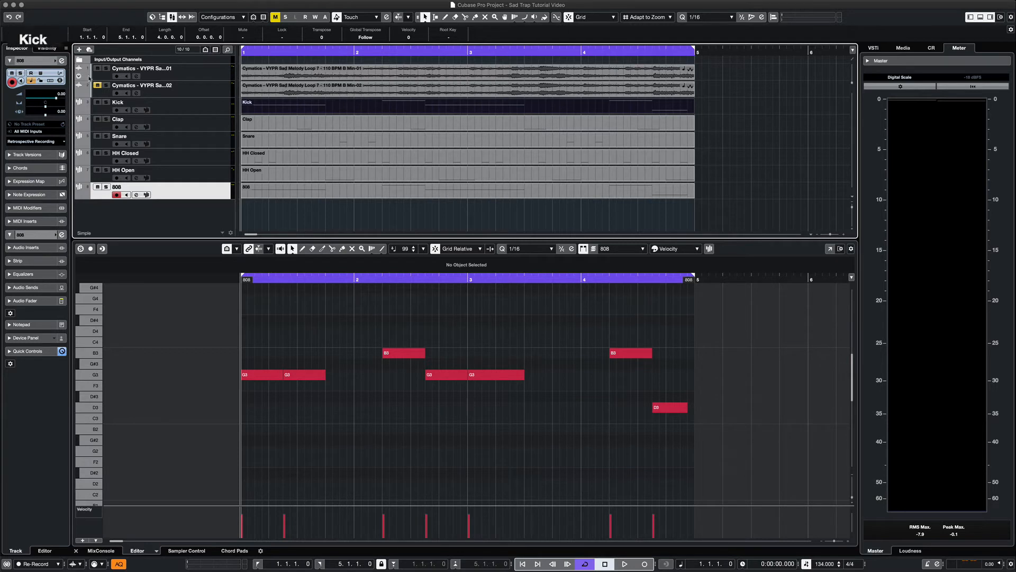
key("space")
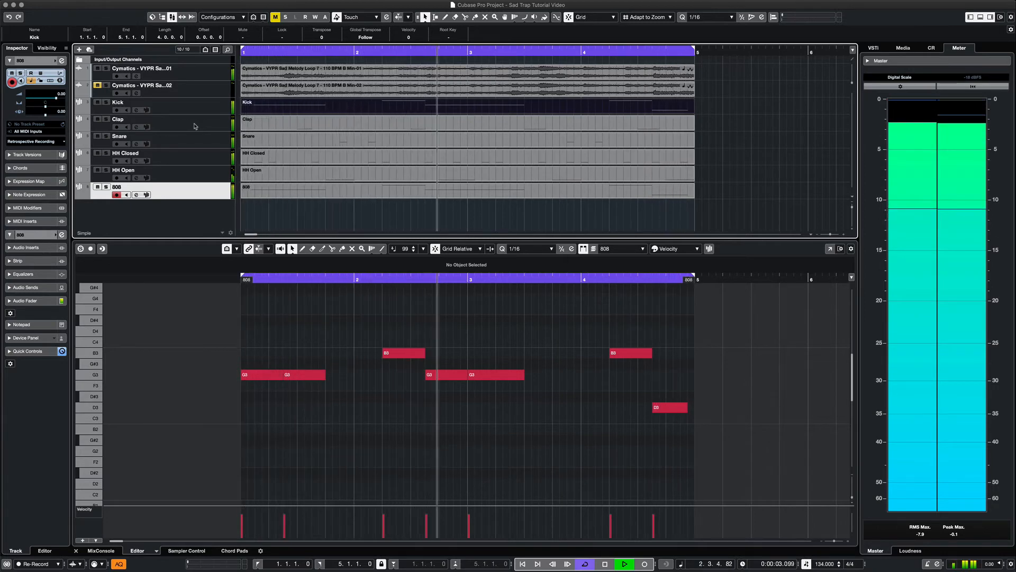
key("space")
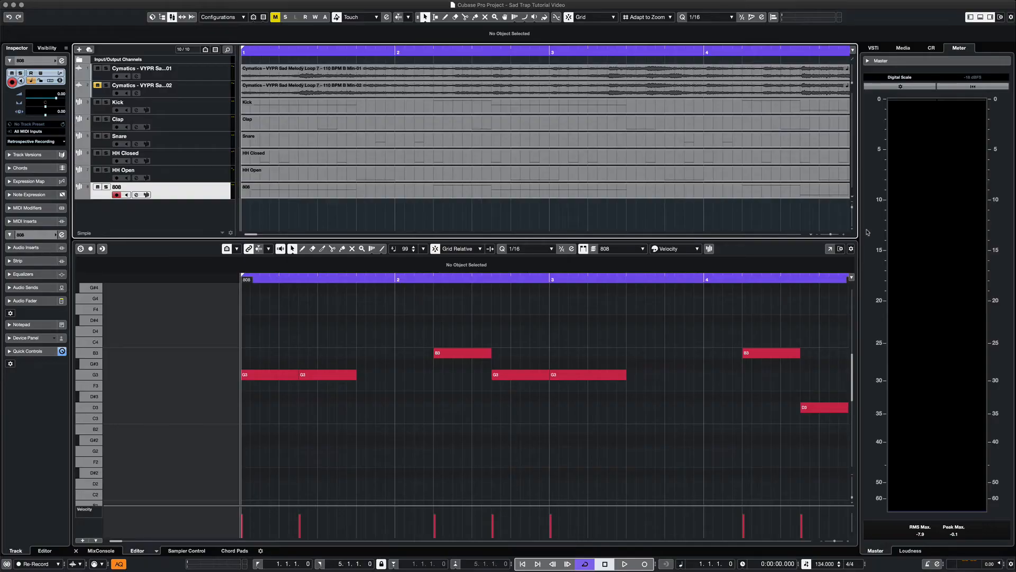
Repeat the Cymatics 01 melody loop end to end up to bar 17.
left_click_drag(830, 235, 829, 234)
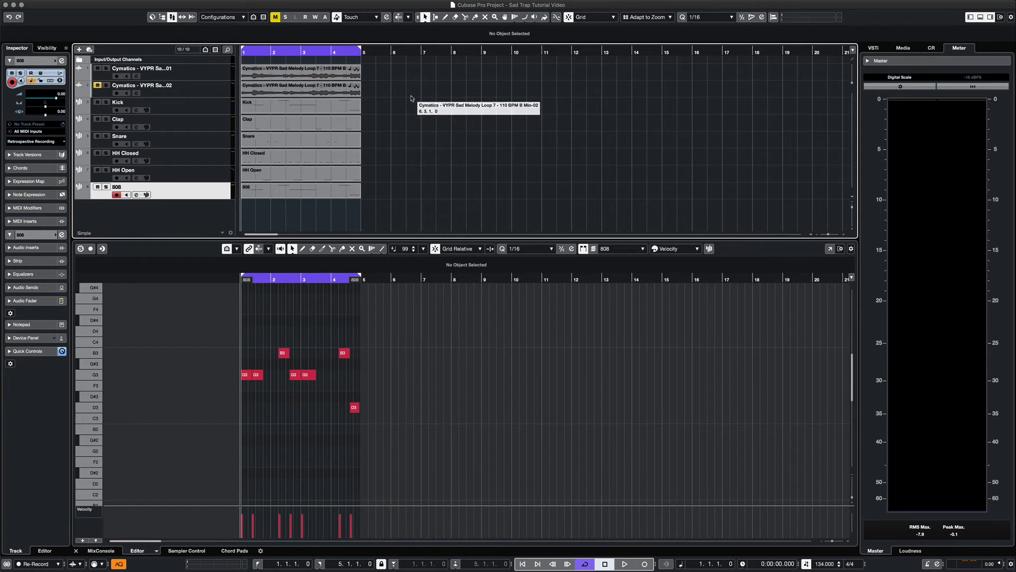
left_click_drag(411, 98, 608, 77)
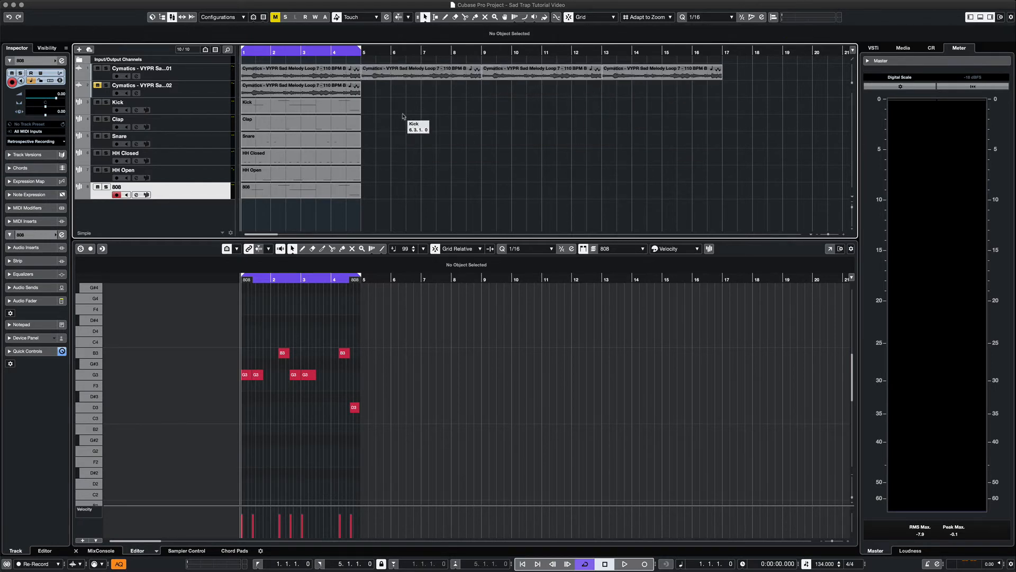
Move the Kick, Clap, Snare, hi-hat and 808 parts together to bar 9 and repeat them from bar 13 onward.
left_click_drag(390, 109, 297, 190)
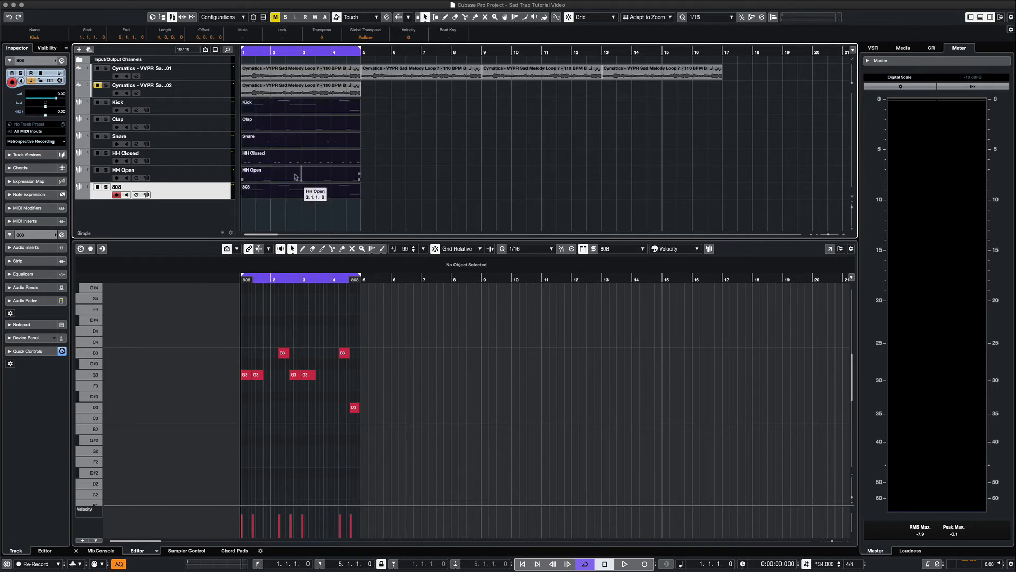
left_click_drag(251, 108, 490, 109)
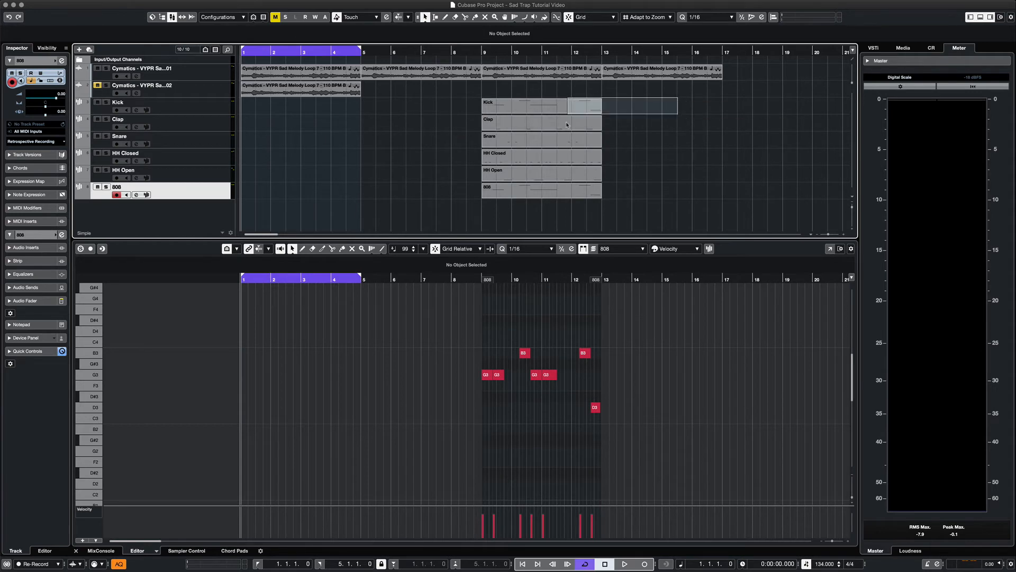
left_click_drag(567, 124, 567, 207)
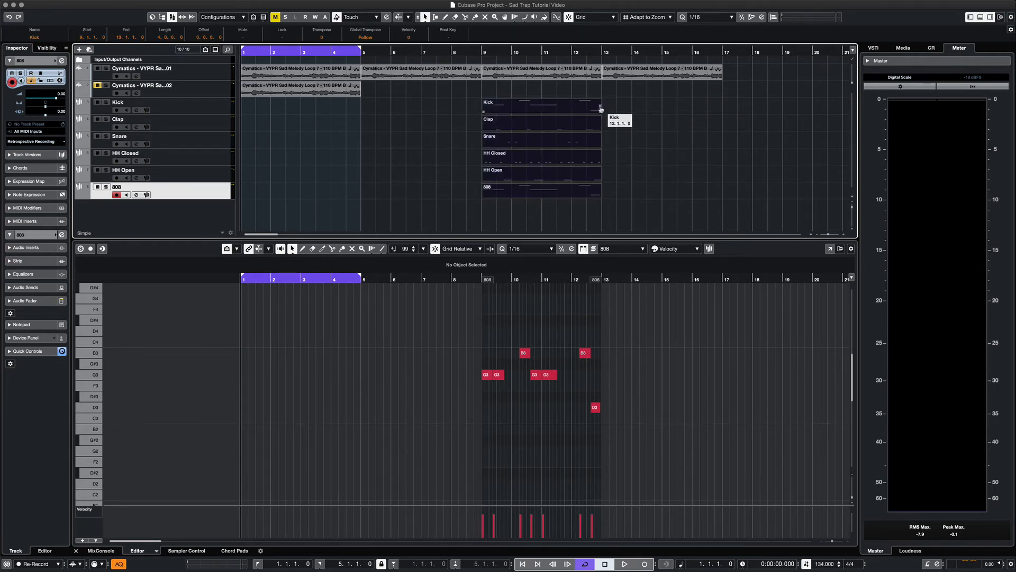
left_click_drag(601, 109, 630, 111)
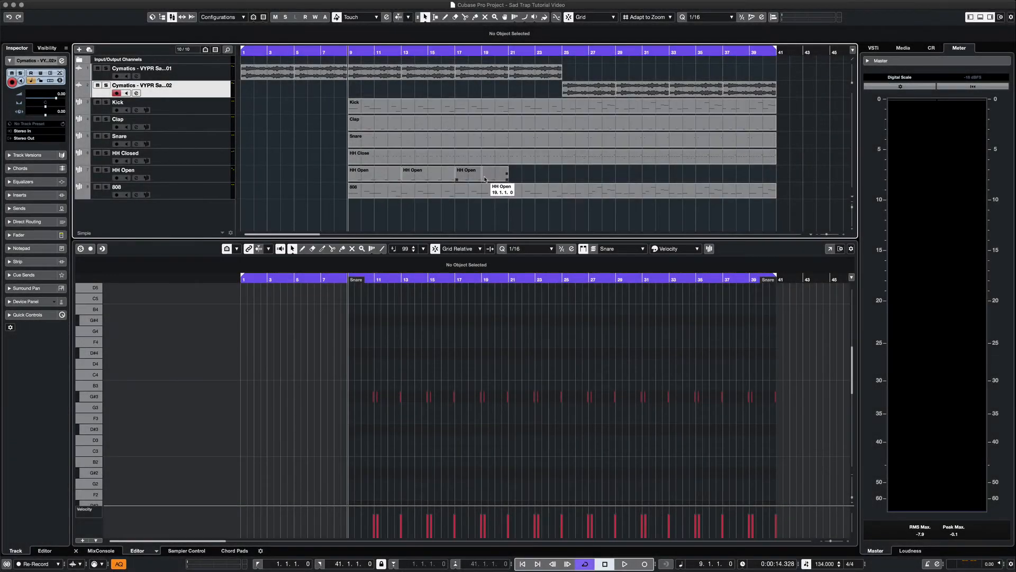
Relocate the HH Open parts so their copies fill bars 25 to 40 exactly, and glue them into a single part.
left_click_drag(380, 175, 377, 175)
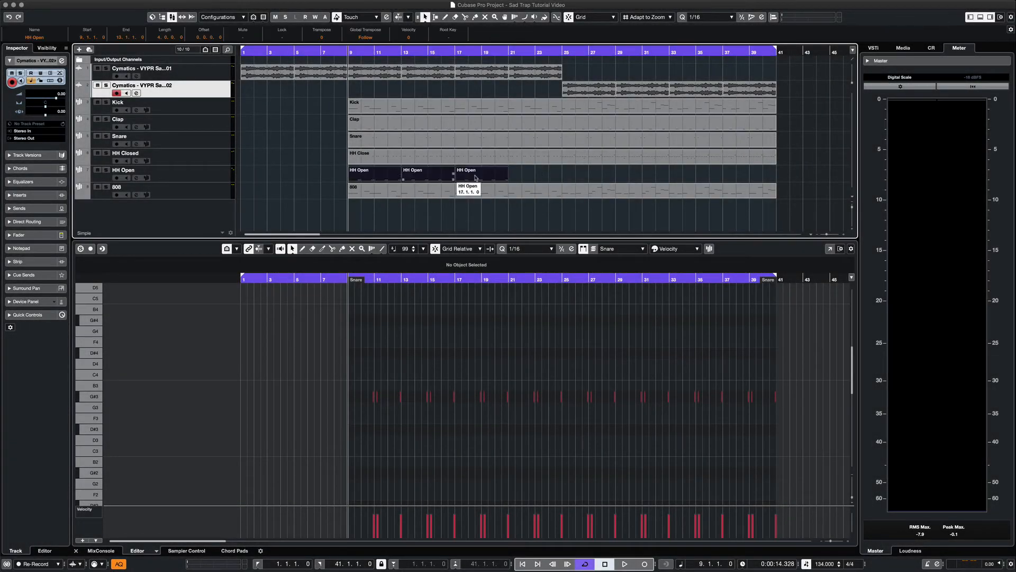
left_click_drag(474, 176, 760, 176)
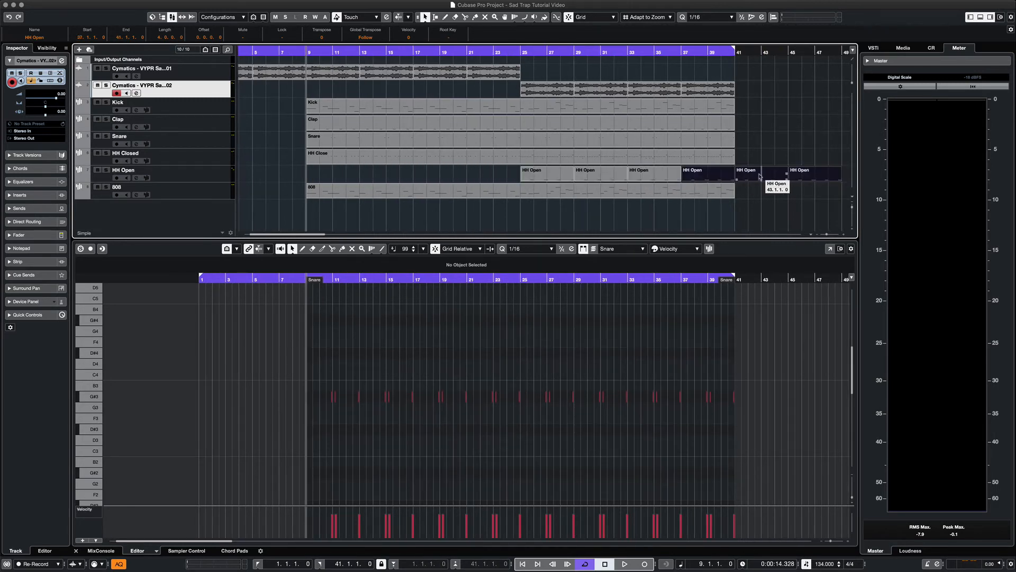
left_click(814, 172)
left_click_drag(680, 178, 692, 178)
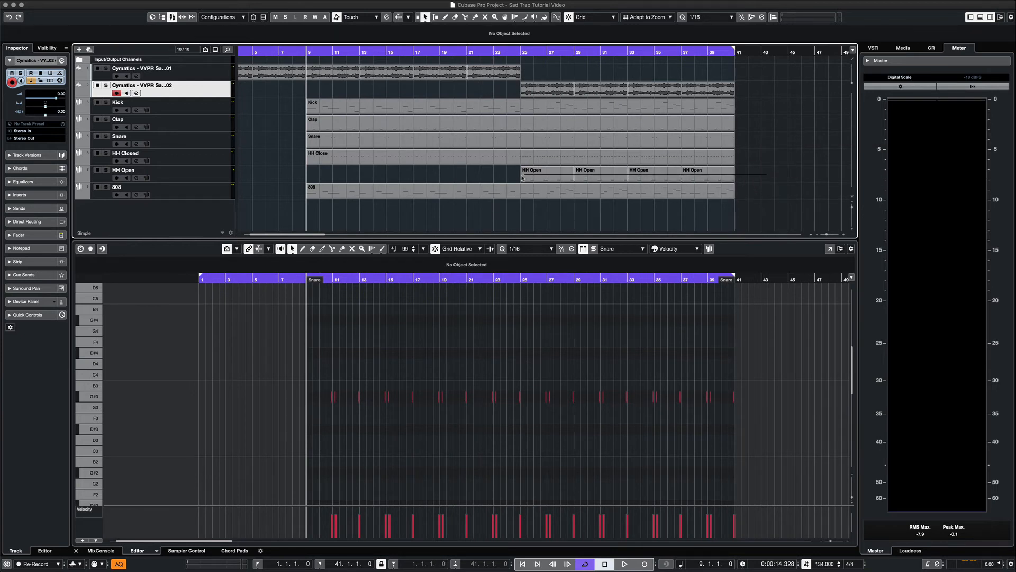
left_click_drag(522, 177, 538, 177)
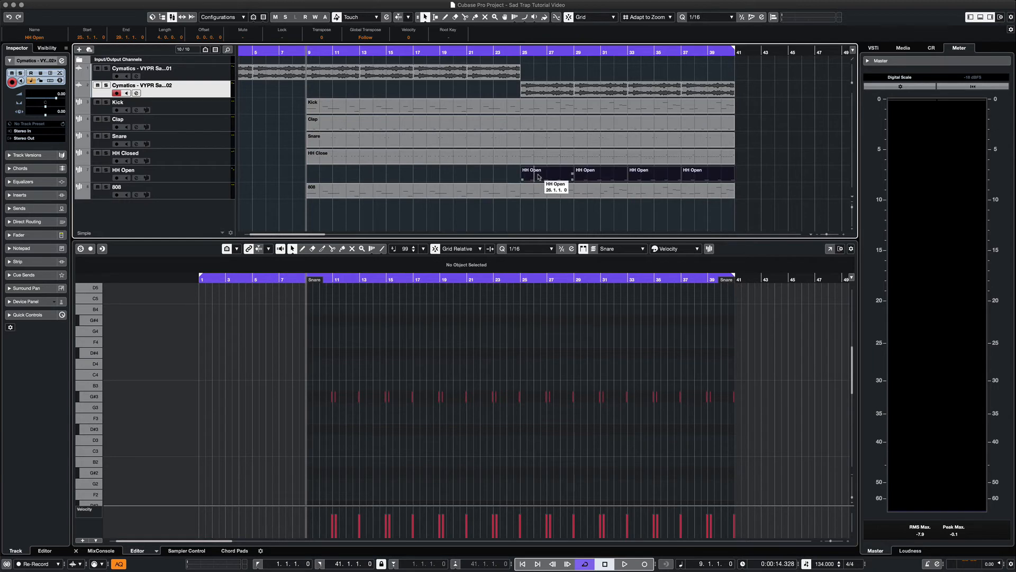
left_click(573, 172)
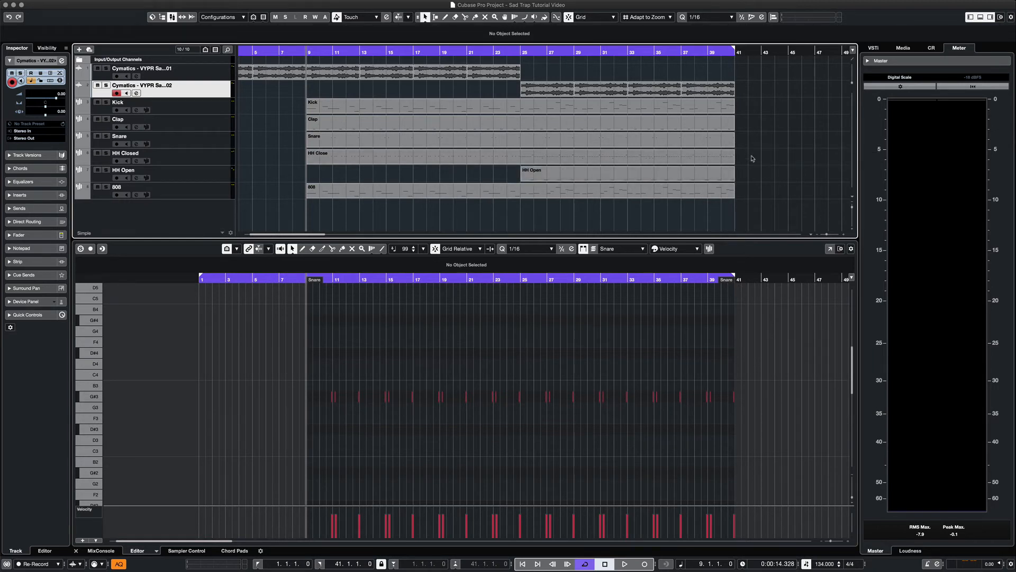
Listen to the arrangement's A part from bar 9, and to the section starting at bar 25.
scroll(385, 114, "left", 3)
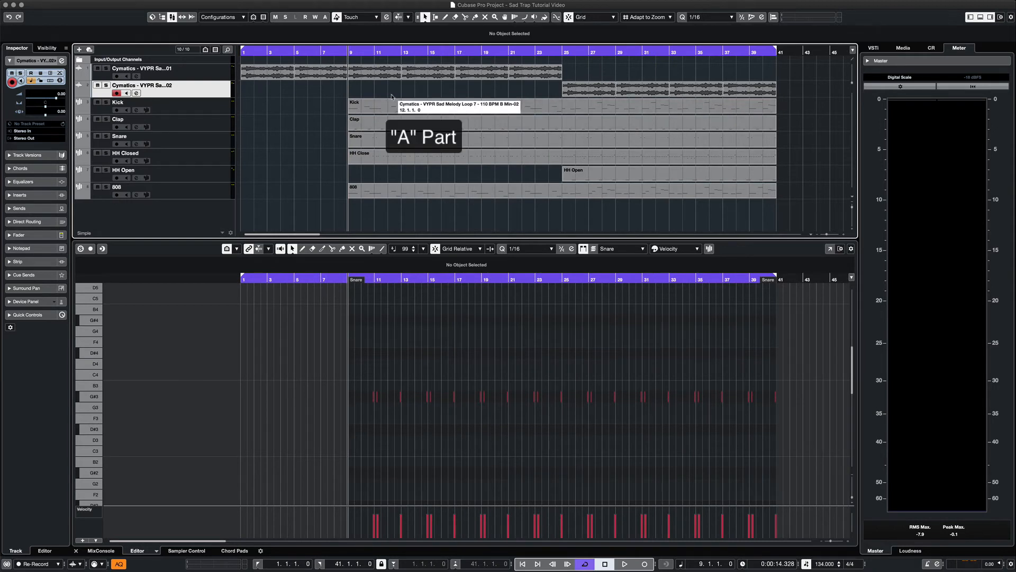
key("space")
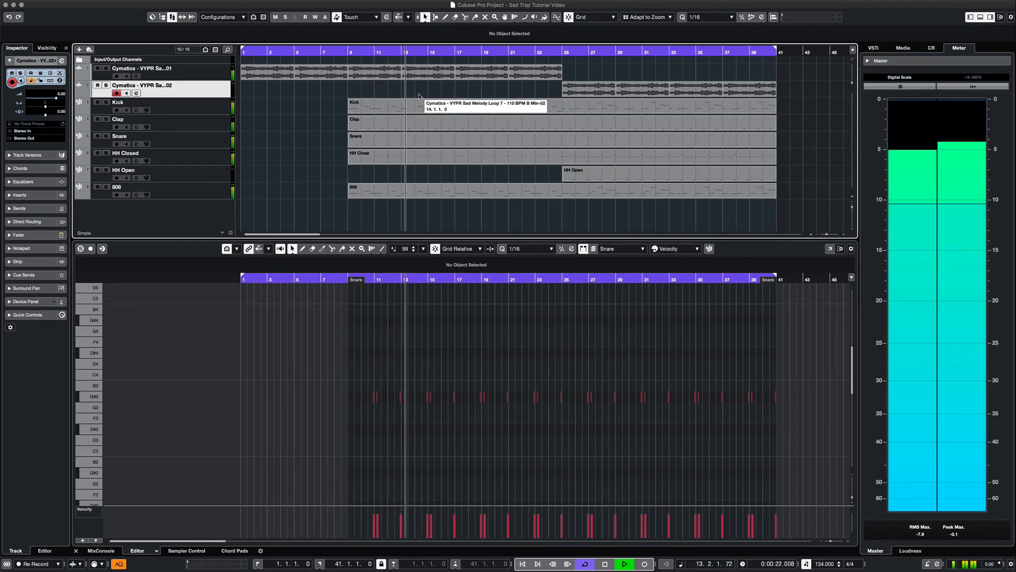
key("space")
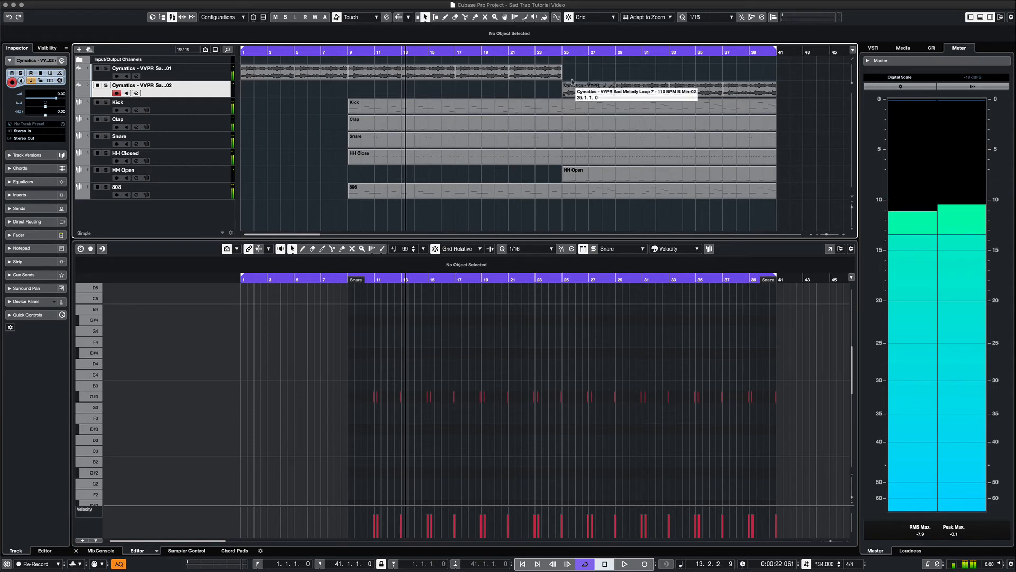
left_click(561, 51)
key("space")
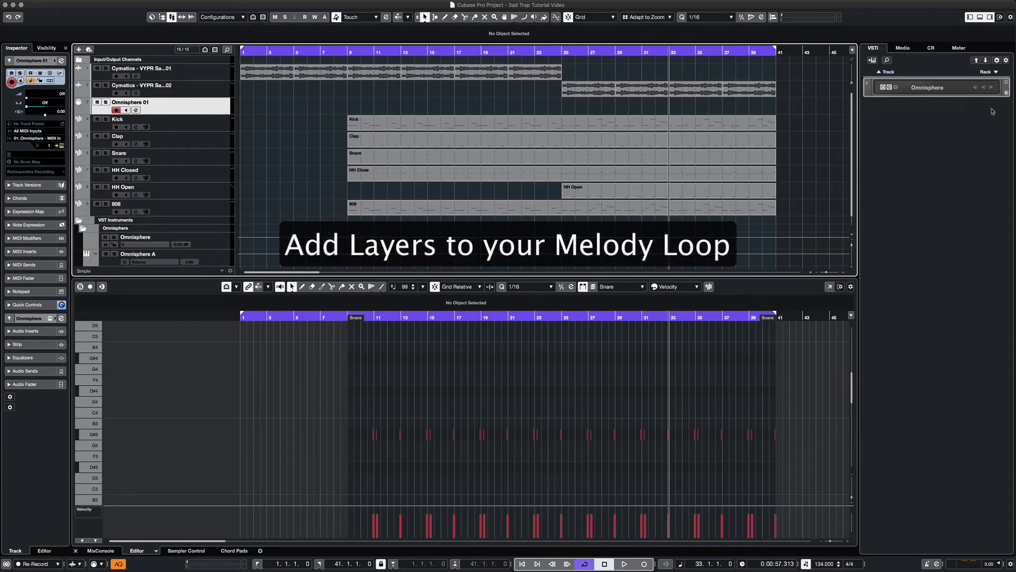
Show the quick controls of the Omnisphere rack instrument and place its open plug-in window over the middle of the project.
left_click(1007, 96)
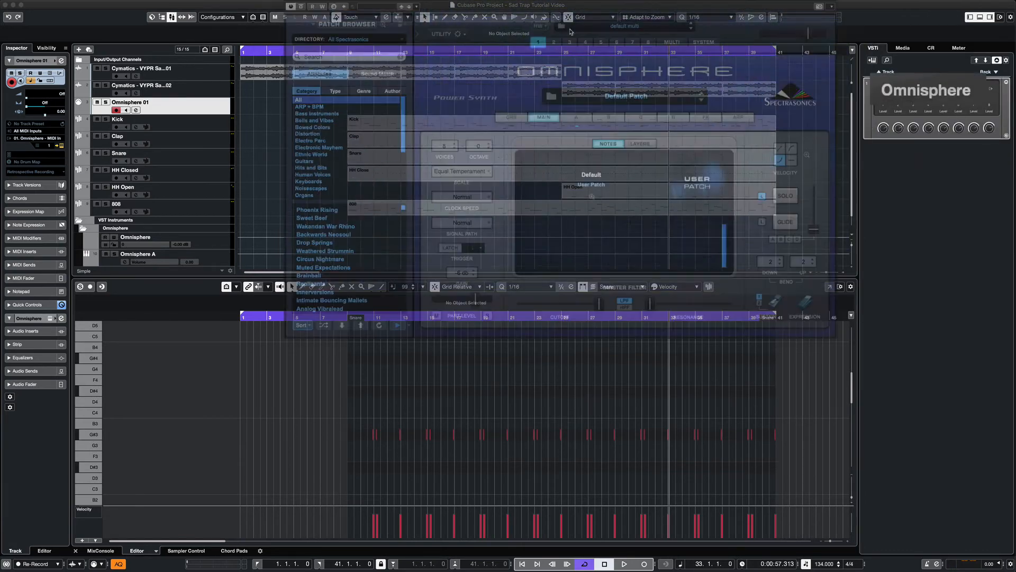
left_click_drag(580, 3, 536, 143)
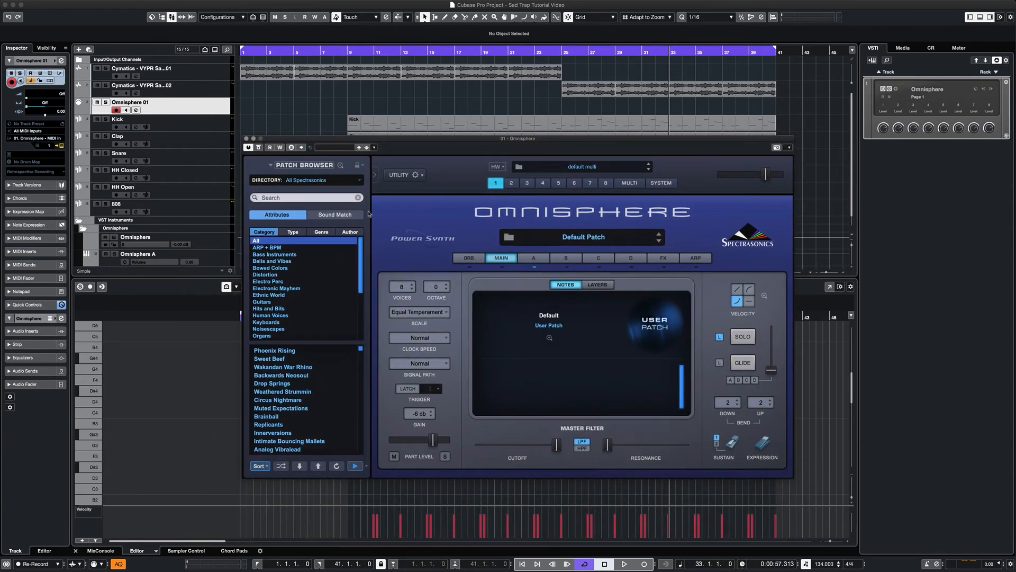
Load the In Memorium 1 patch from Omnisphere's Bells and Vibes category and close the plug-in window.
left_click(273, 262)
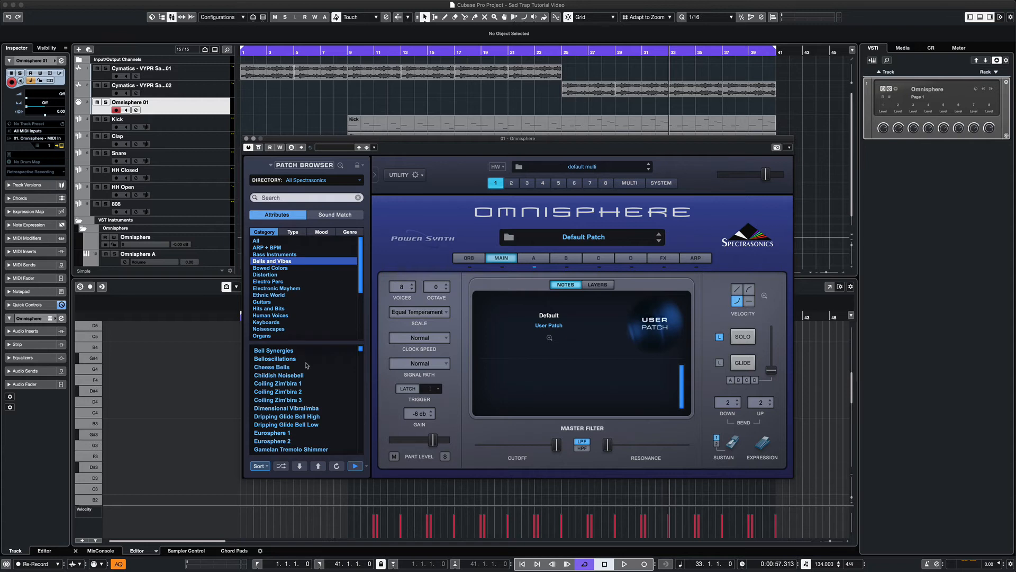
scroll(309, 371, "down", 5)
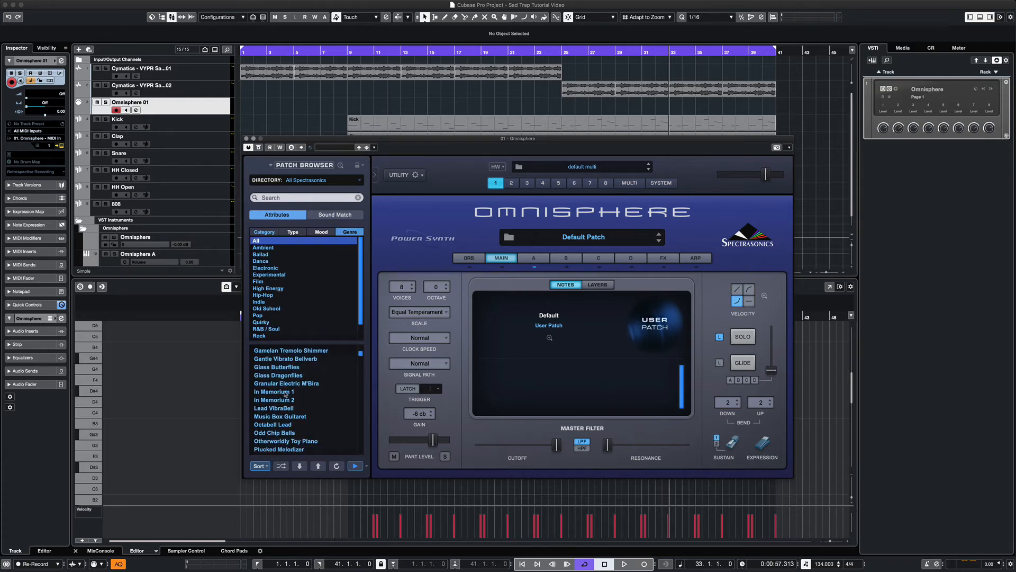
left_click(283, 392)
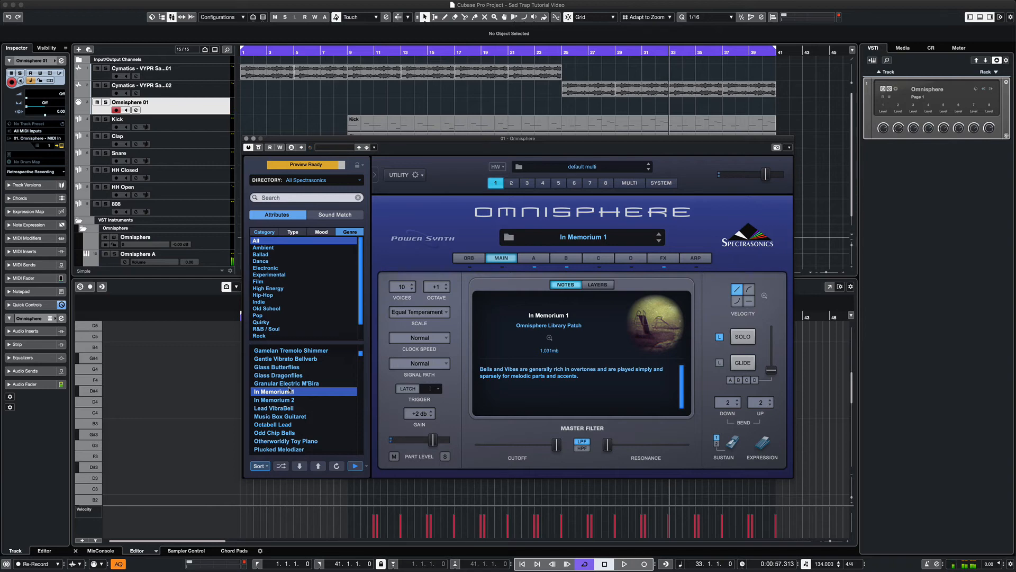
left_click(247, 138)
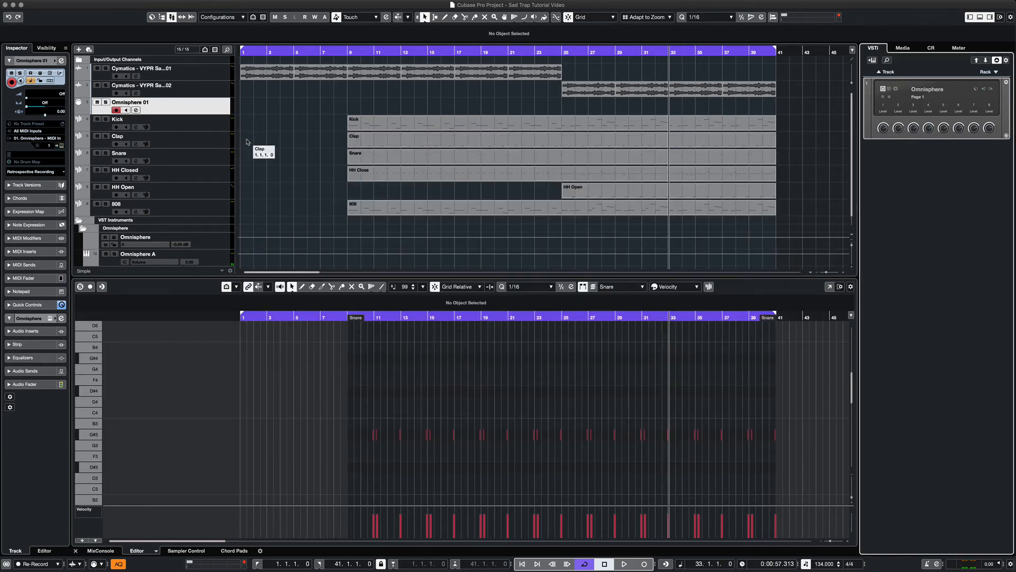
Draw an empty MIDI part on the Omnisphere 01 track from bar 33 to bar 41.
right_click(566, 109)
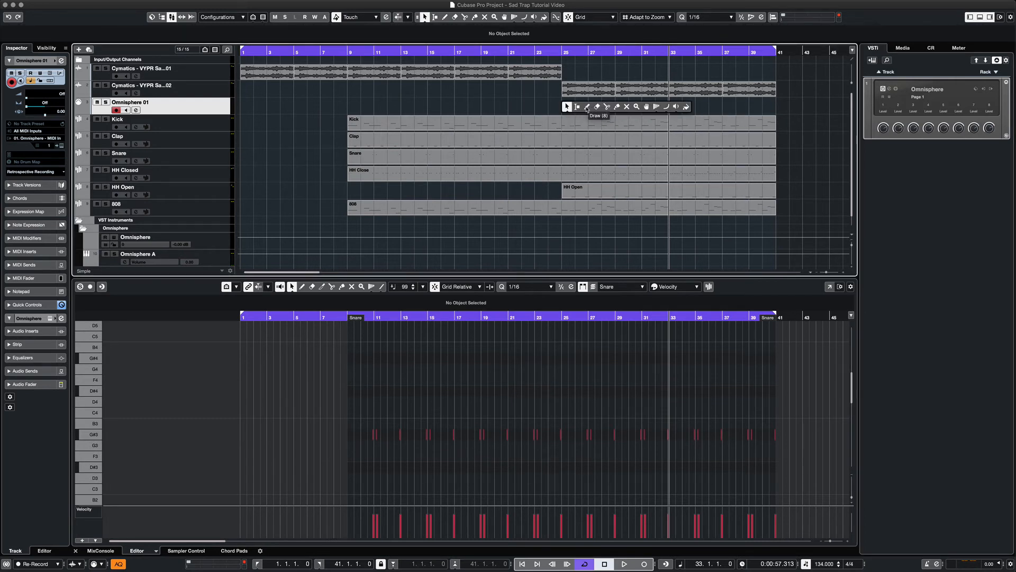
left_click(586, 108)
left_click_drag(673, 105, 776, 106)
key("1")
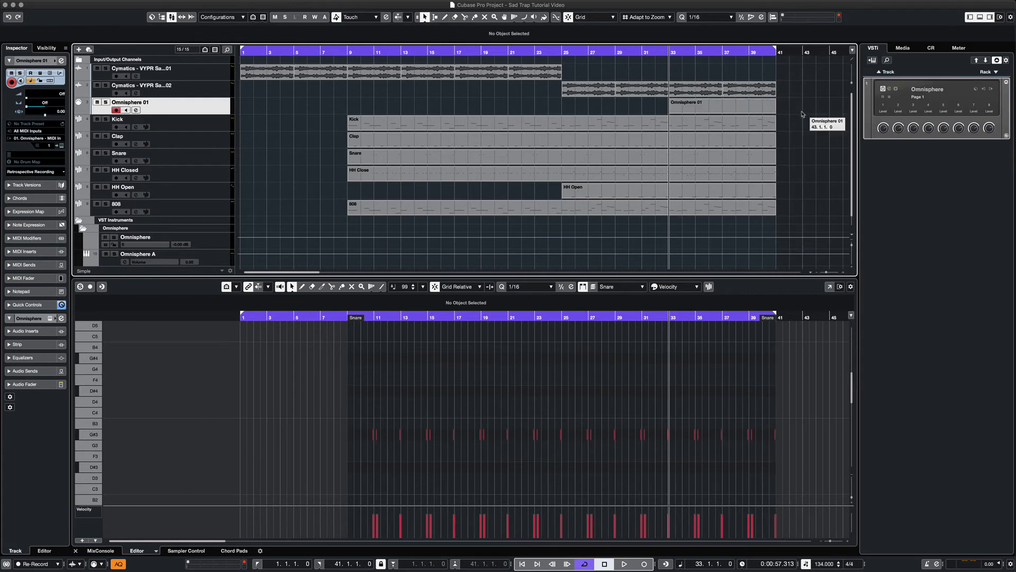
In the new Omnisphere part, draw a one-beat G2 note at bar 33 and a three-sixteenths F3 note on beat 2.
left_click(708, 108)
scroll(680, 437, "right", 10)
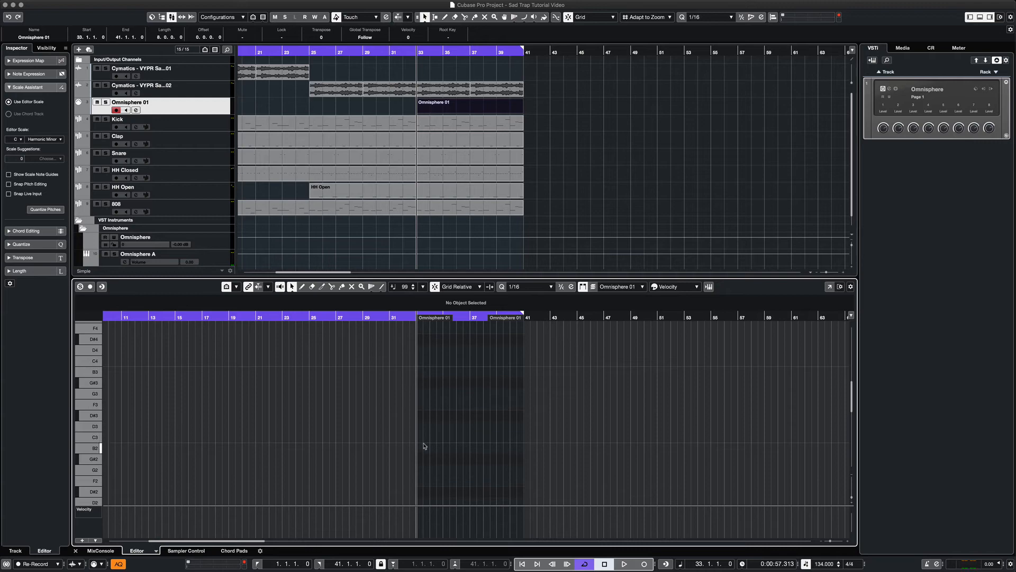
scroll(425, 446, "up", 10)
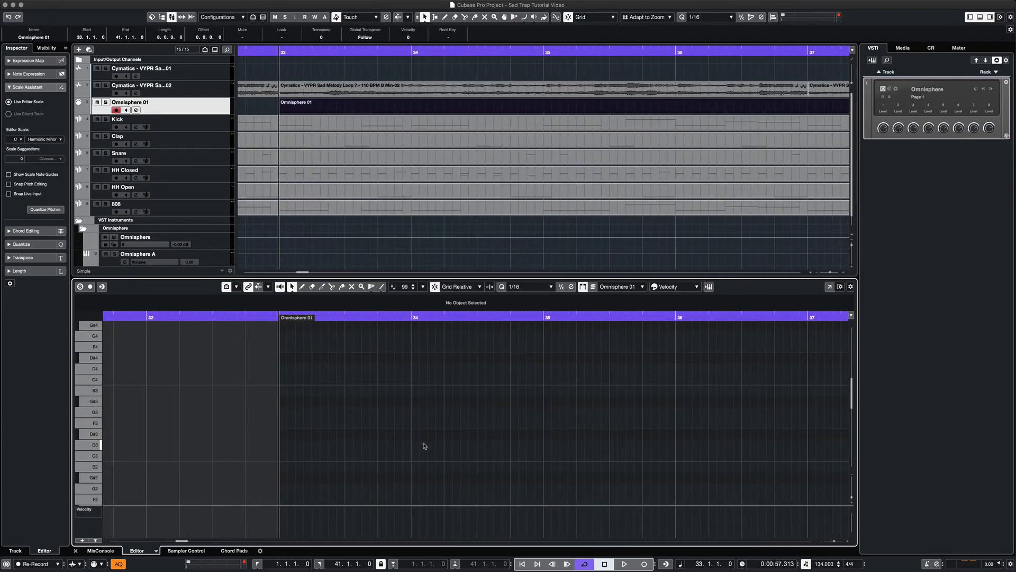
scroll(424, 446, "down", 4)
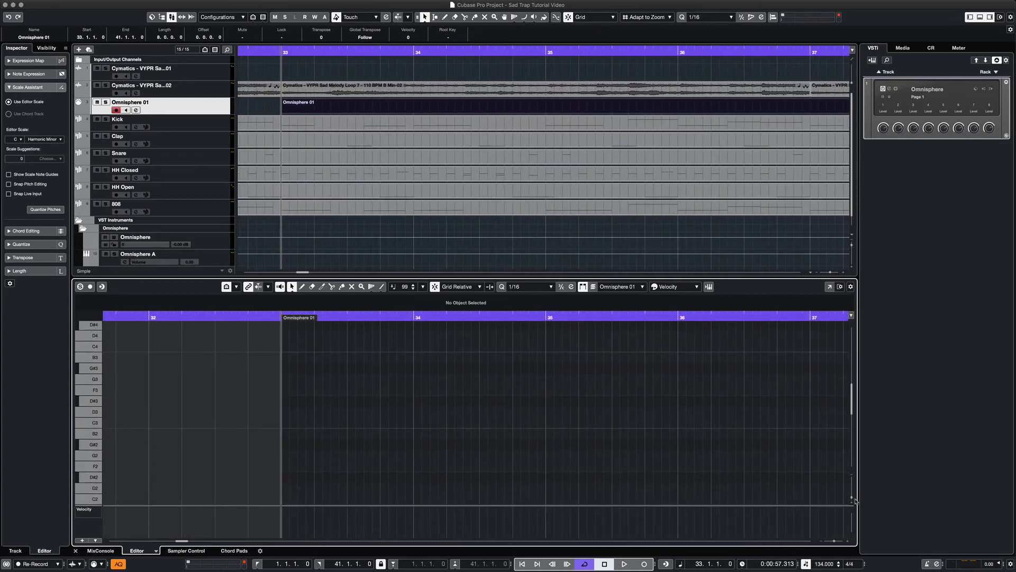
left_click_drag(852, 498, 852, 500)
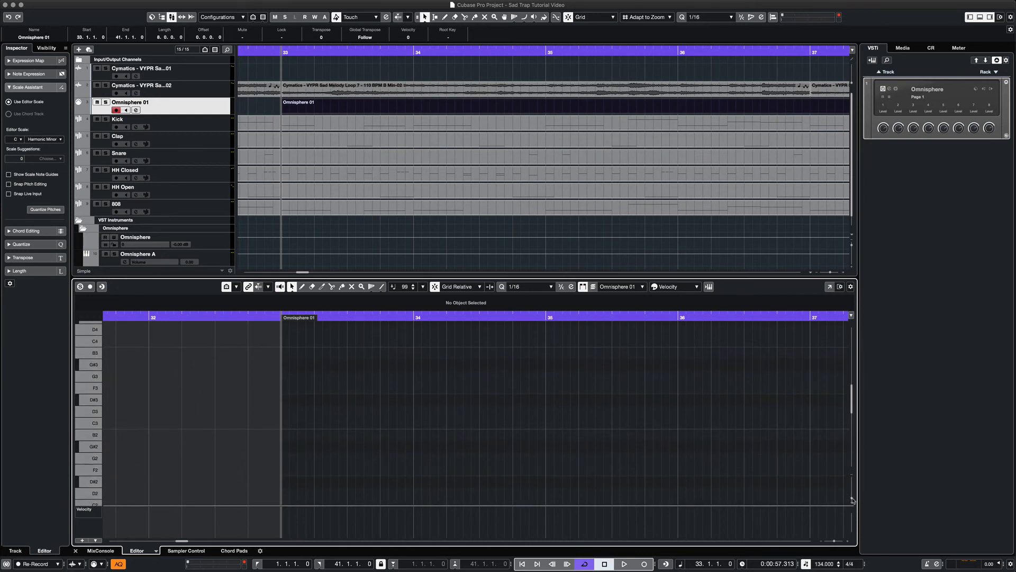
left_click(315, 446)
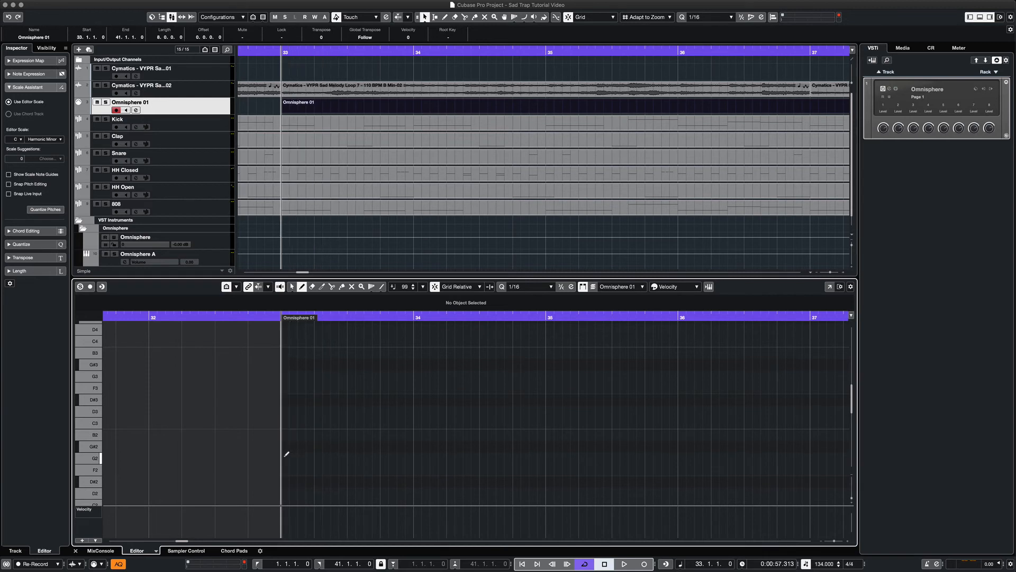
left_click_drag(287, 453, 316, 456)
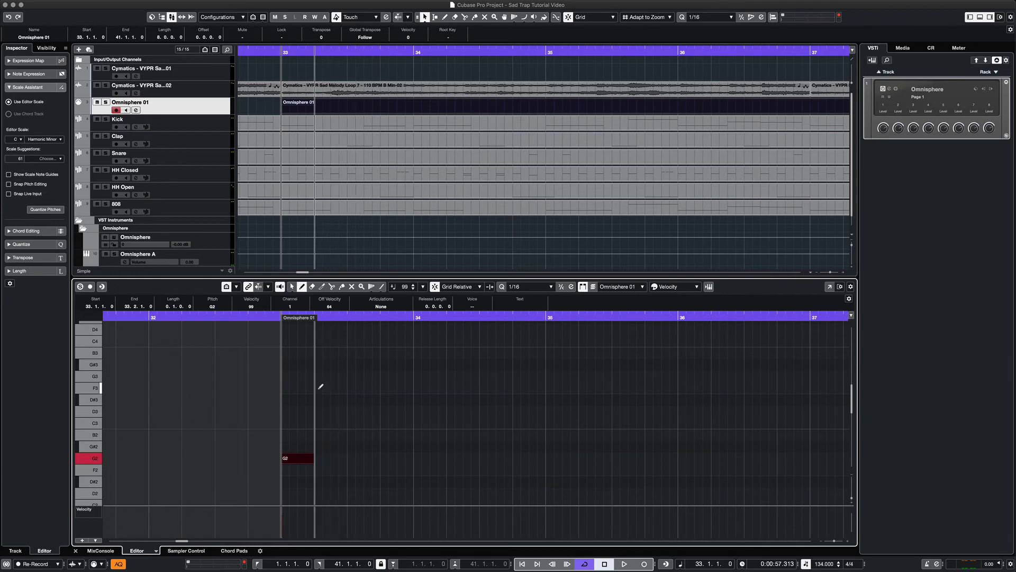
left_click_drag(319, 388, 338, 387)
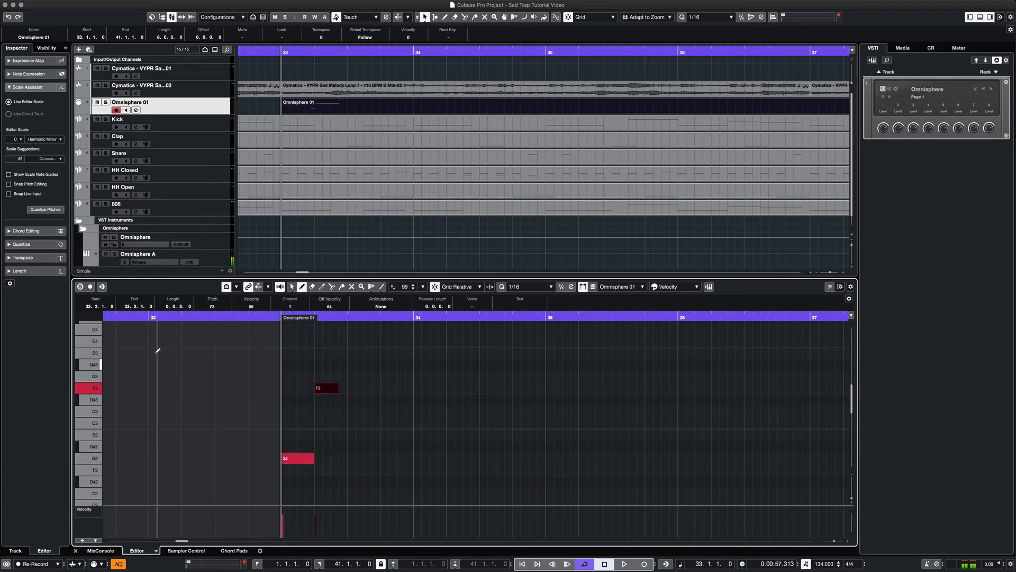
Set the editor scale of the Omnisphere part to No Scale.
left_click(50, 139)
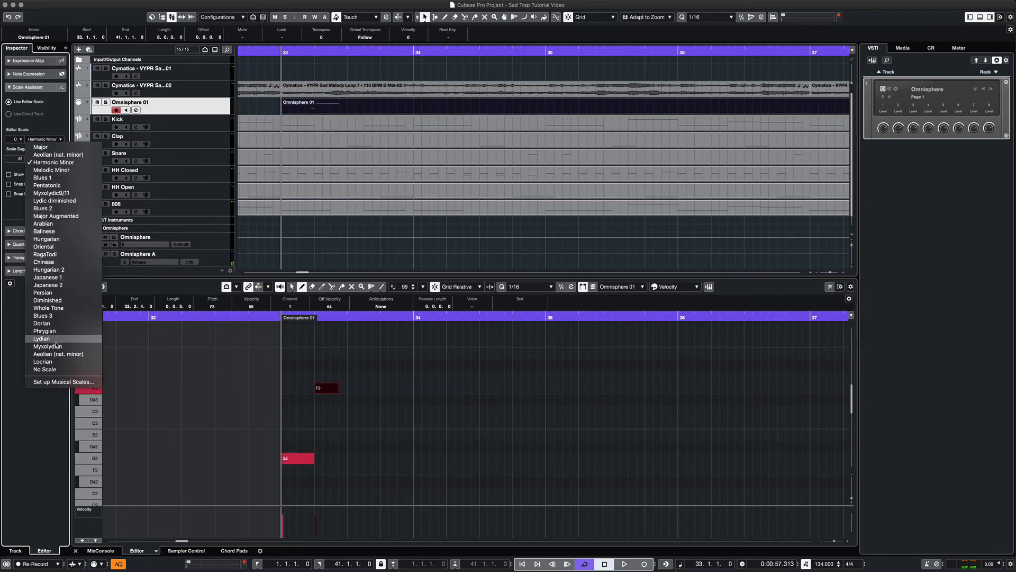
left_click(45, 369)
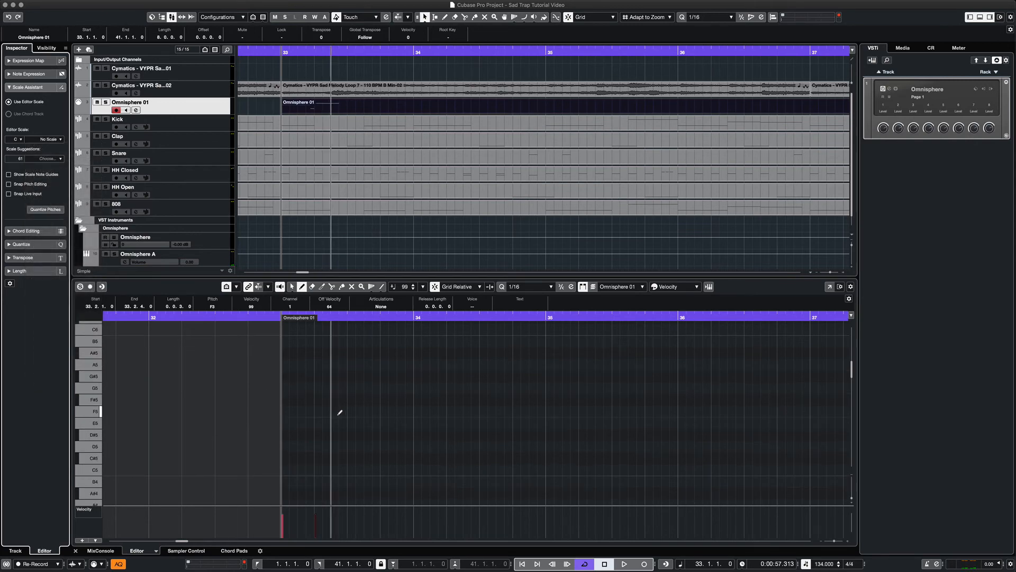
scroll(339, 412, "up", 3)
scroll(328, 411, "left", 3)
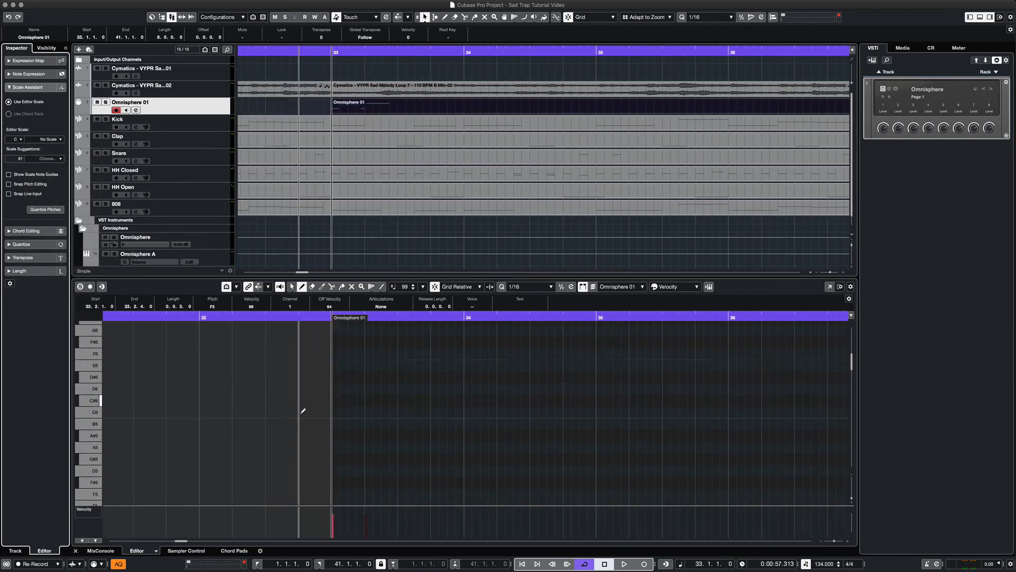
scroll(301, 410, "left", 3)
scroll(417, 404, "down", 12)
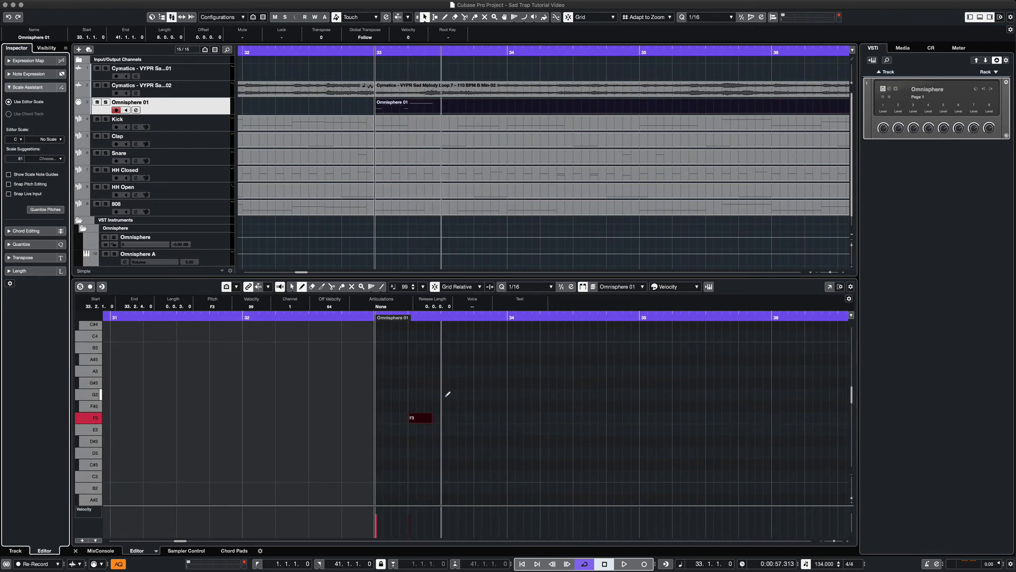
Raise the F3 note to F#3 and draw a three-sixteenths D3 note on beat 3 of bar 33.
key("1")
left_click_drag(417, 414, 420, 413)
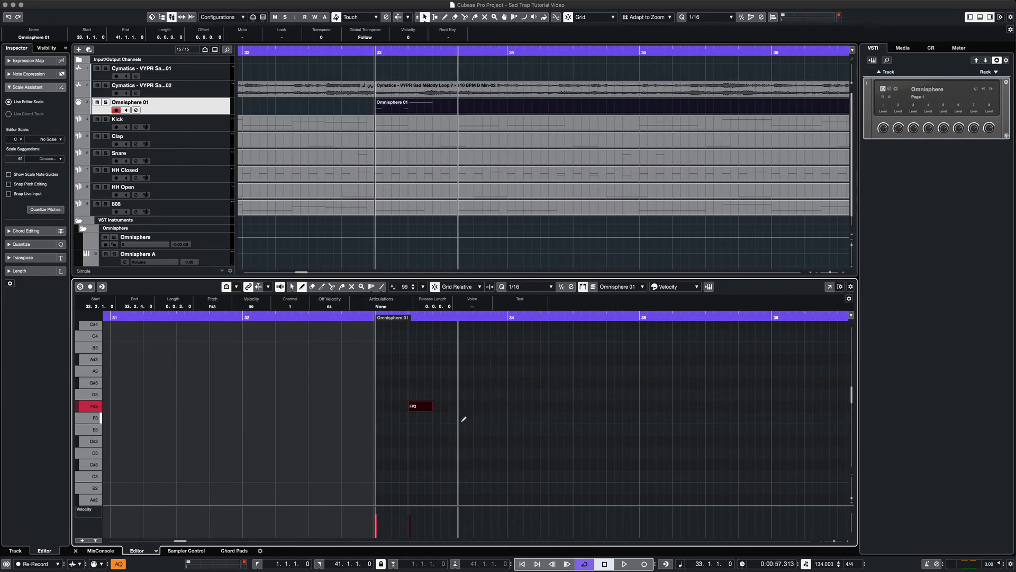
left_click_drag(445, 452, 457, 452)
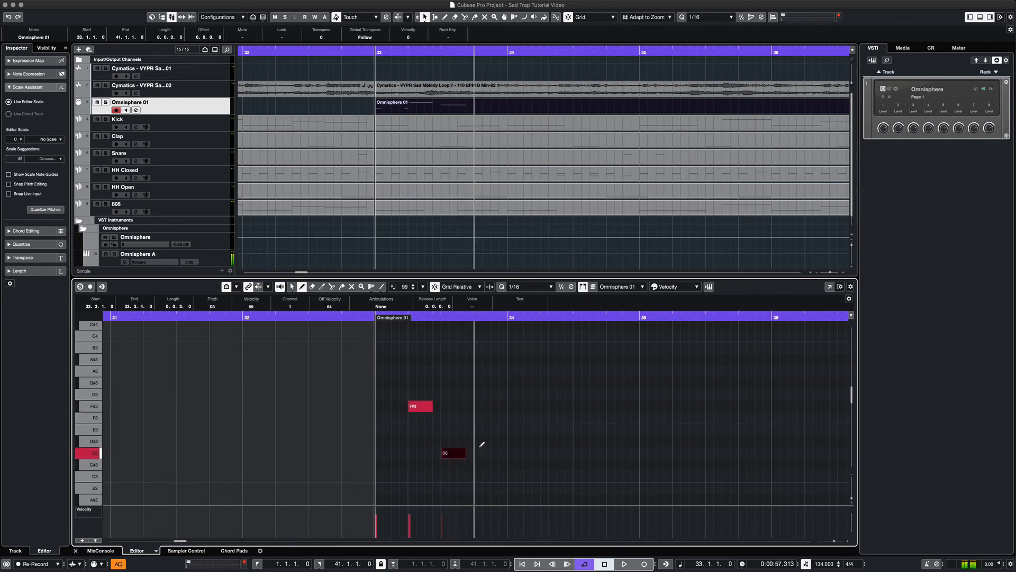
left_click(371, 318)
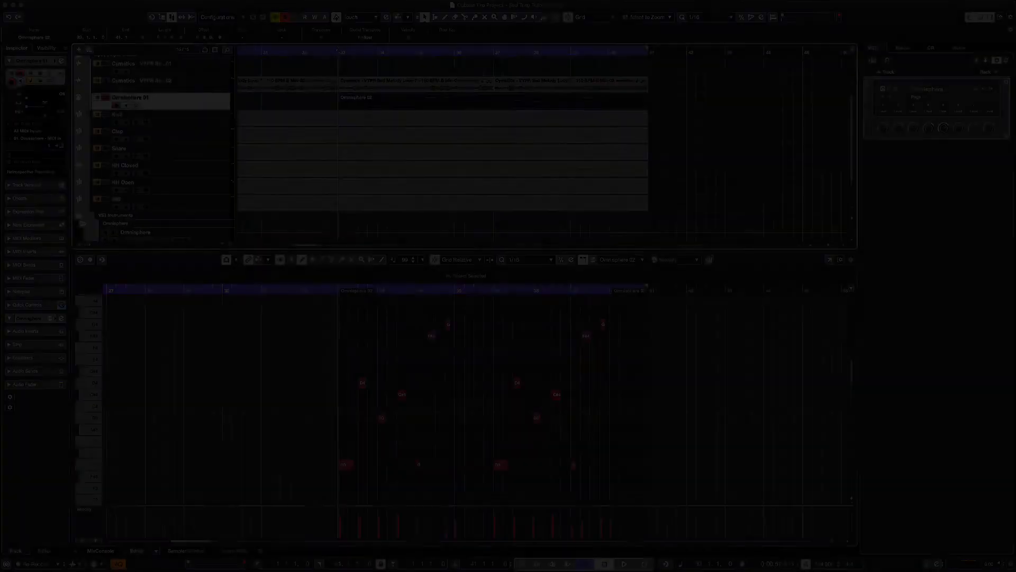
Listen to the soloed Omnisphere melody from bar 33, and turn off the track's solo.
key("space")
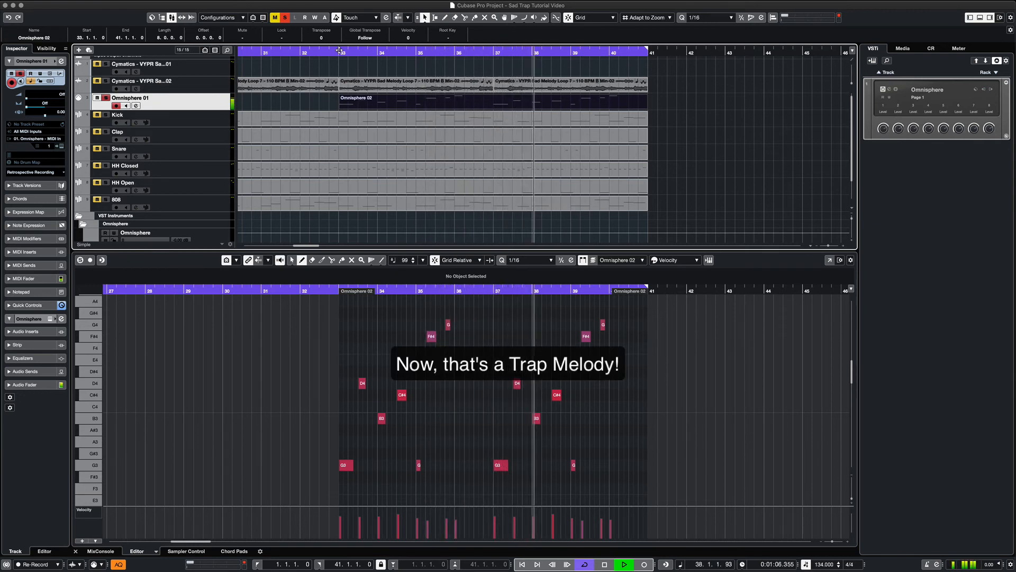
key("space")
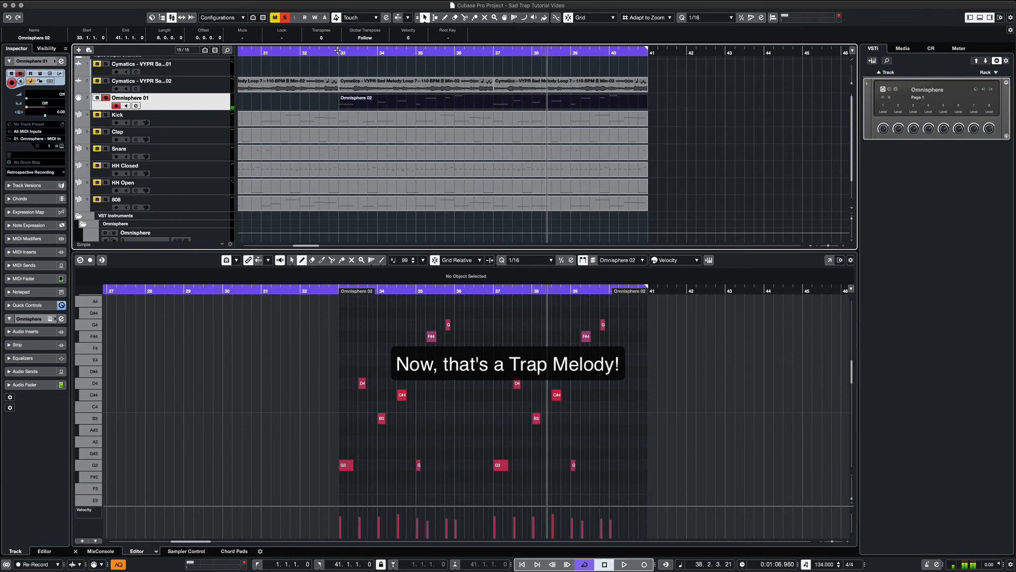
left_click(105, 97)
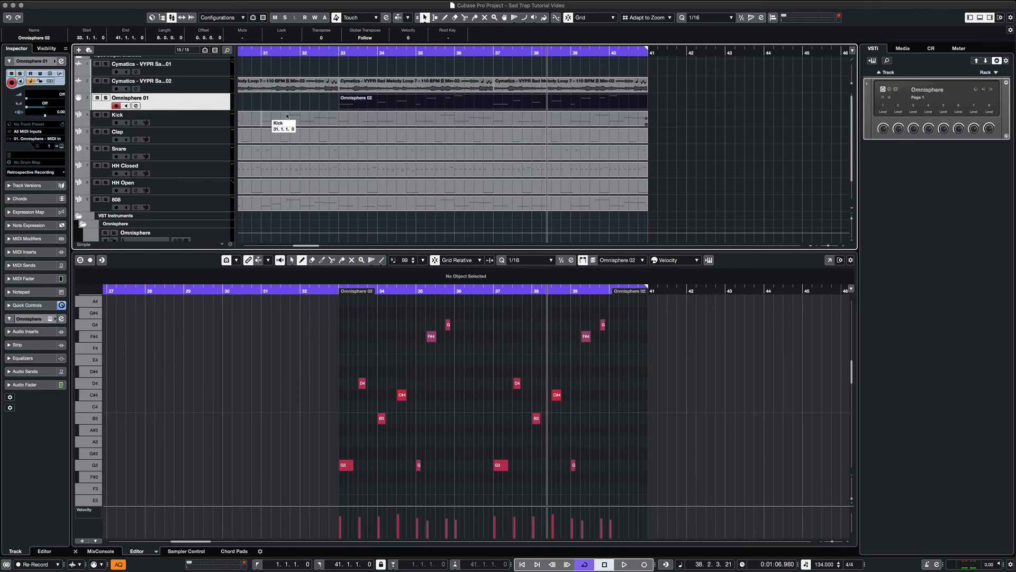
Duplicate the last Cymatics 02 melody loop twice and the Omnisphere part once to fill bars 41 to 48.
scroll(368, 101, "up", 1)
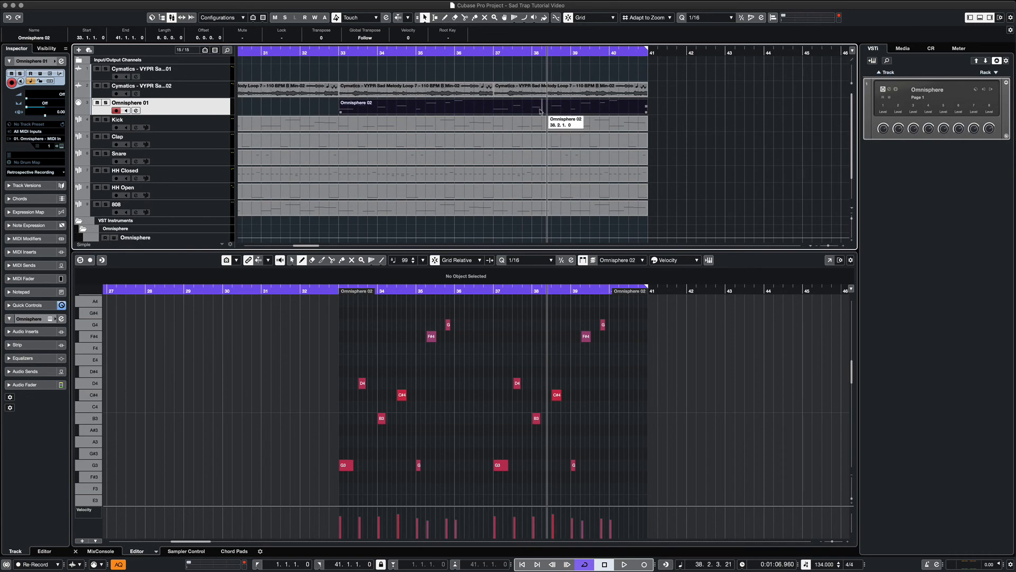
scroll(518, 111, "down", 3)
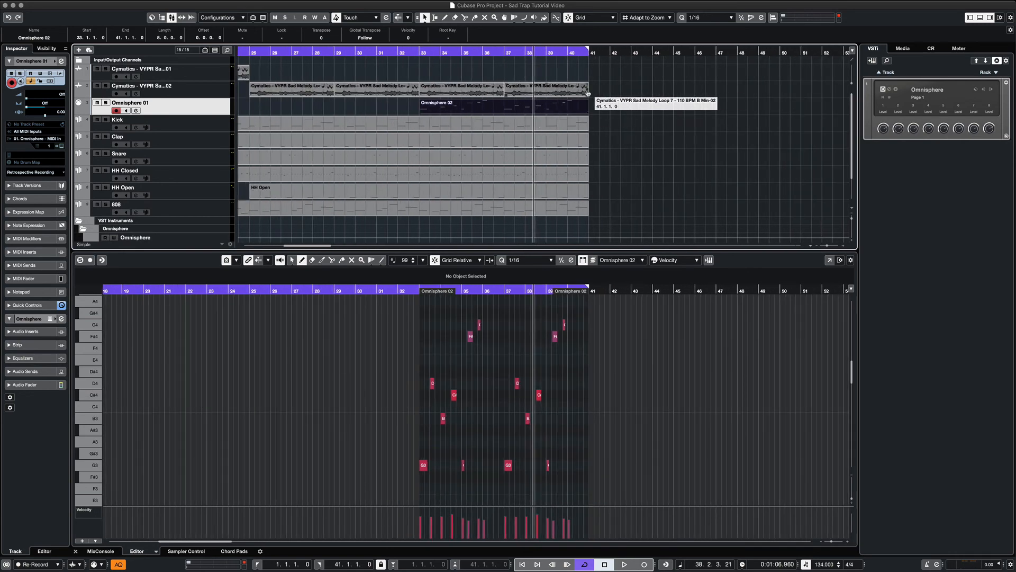
left_click(582, 91)
key("super+d")
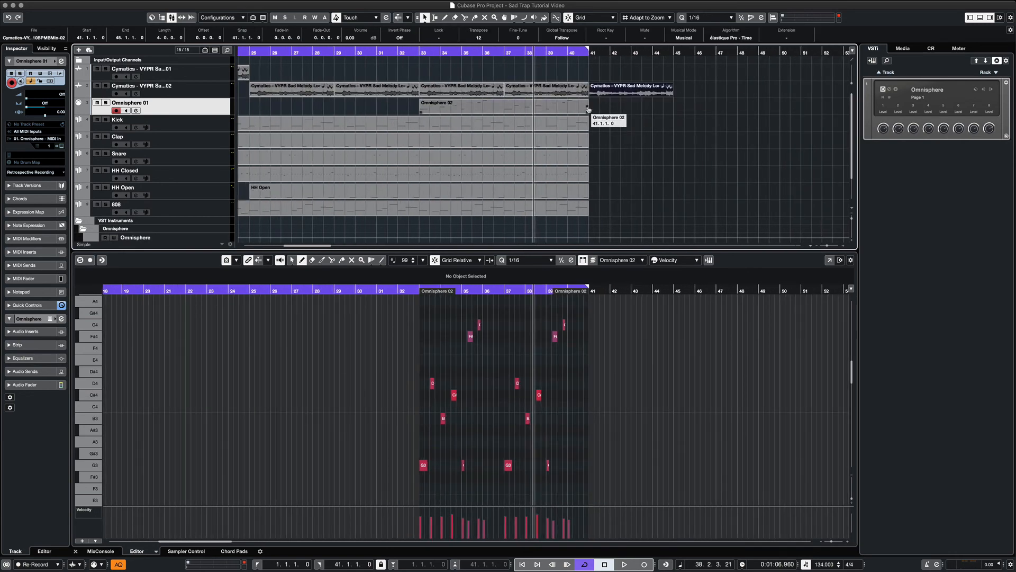
left_click(588, 110)
key("super+d")
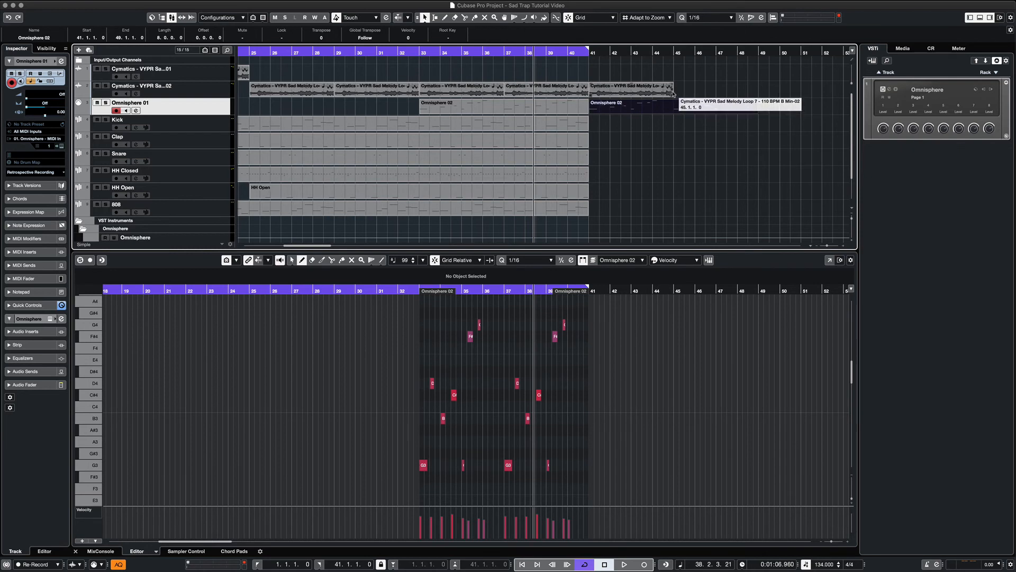
mouse_move(673, 94)
left_mouse_down()
mouse_move(686, 94)
mouse_move(674, 94)
left_mouse_up()
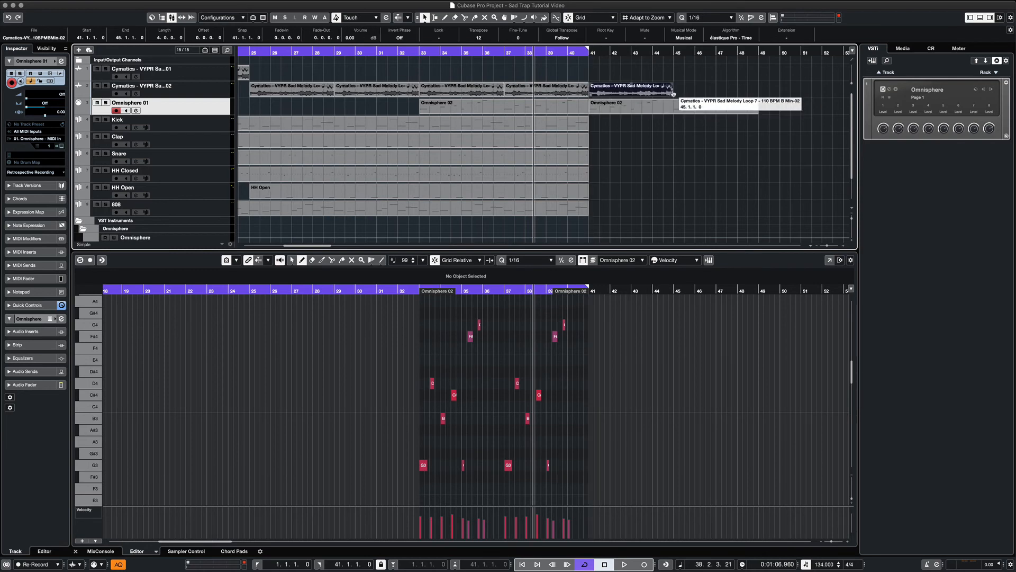
key("super+d")
left_click(686, 125)
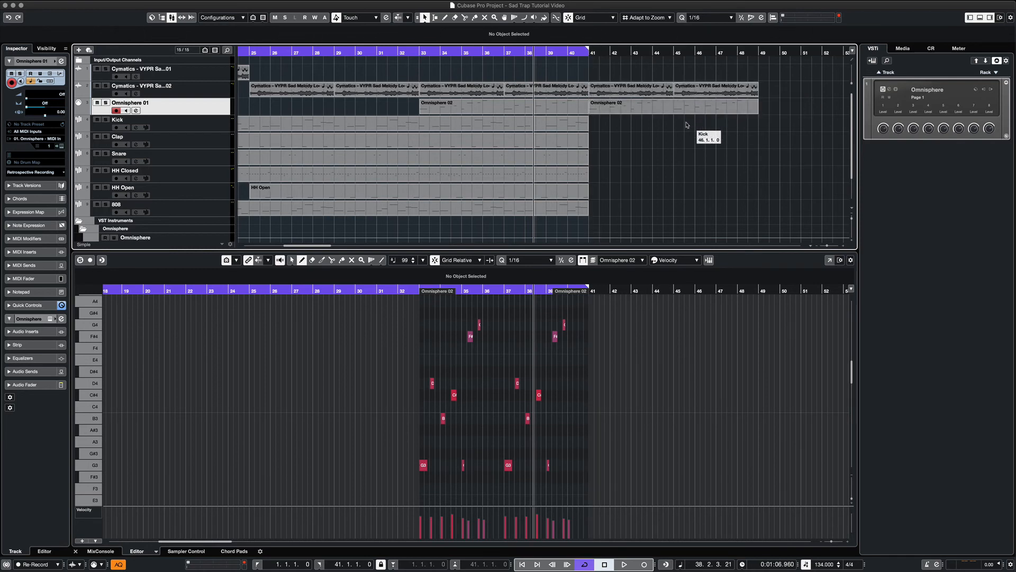
Extend the cycle range's right locator to bar 49 so it covers the new outro.
left_click_drag(583, 51, 622, 54)
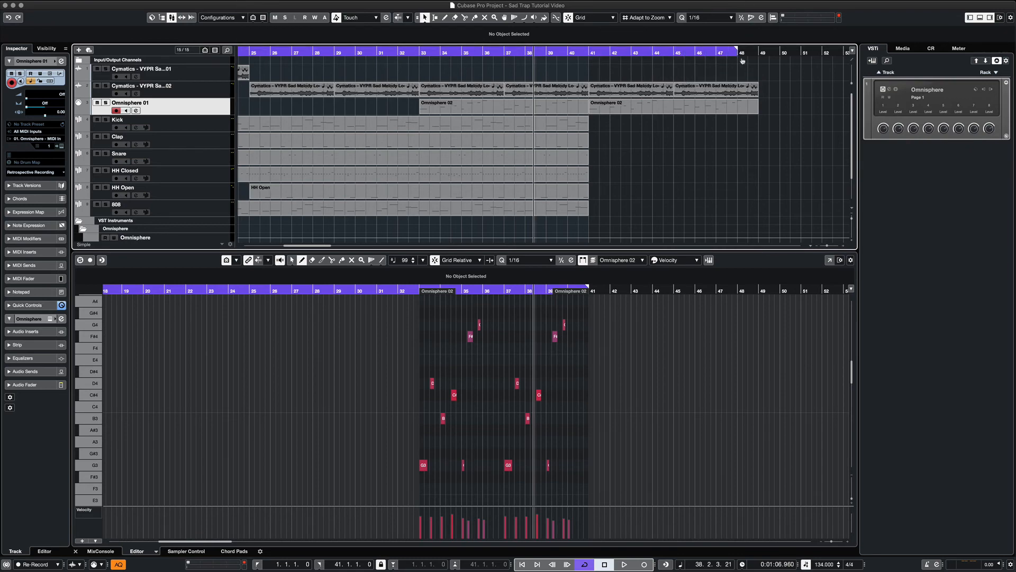
left_click_drag(761, 61, 760, 61)
scroll(459, 78, "left", 10)
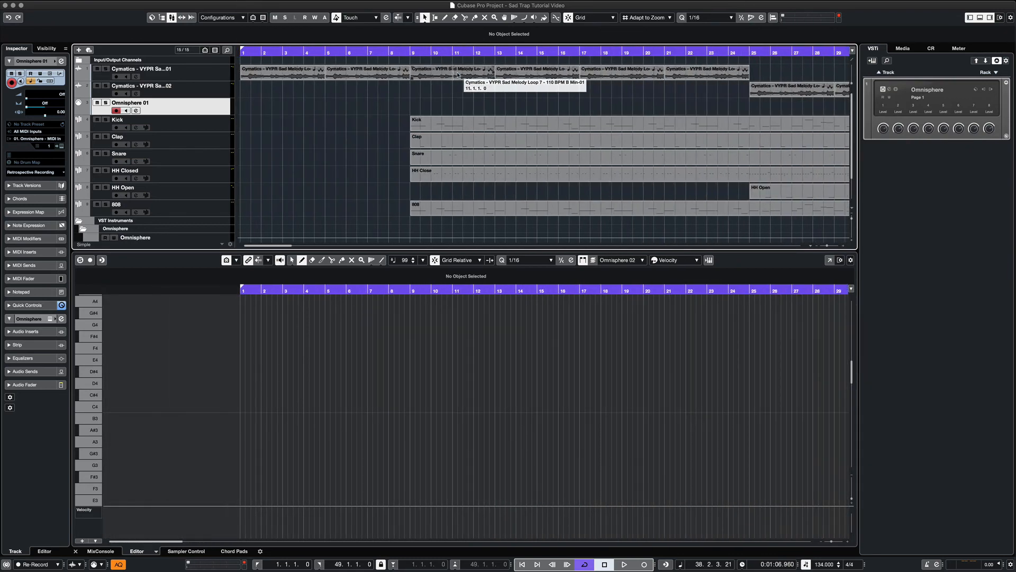
key("g")
key("g")
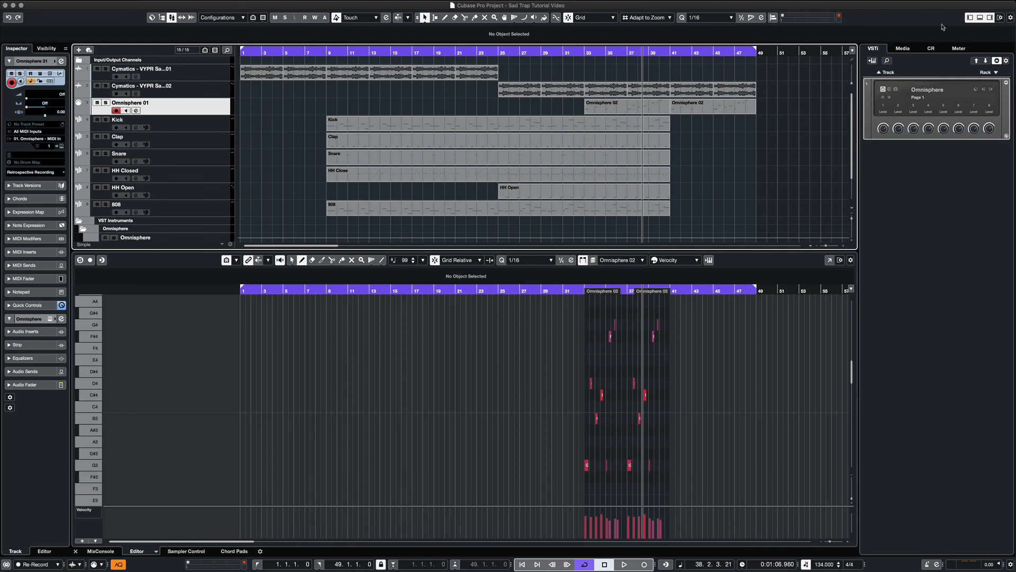
Hide the note editor and the contents of the VST Instruments folder, and play the arrangement from bar 1.
left_click(980, 18)
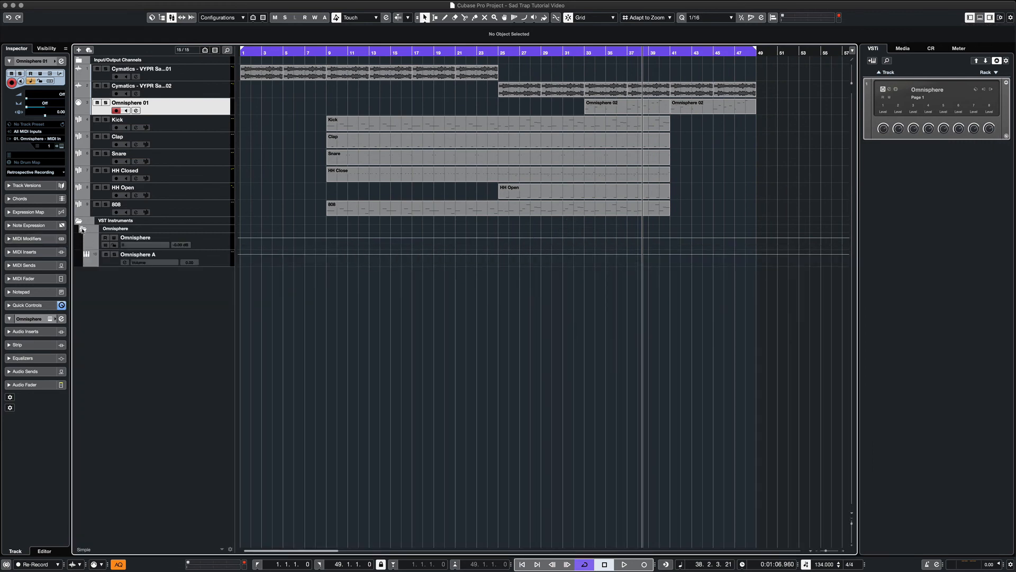
left_click(80, 221)
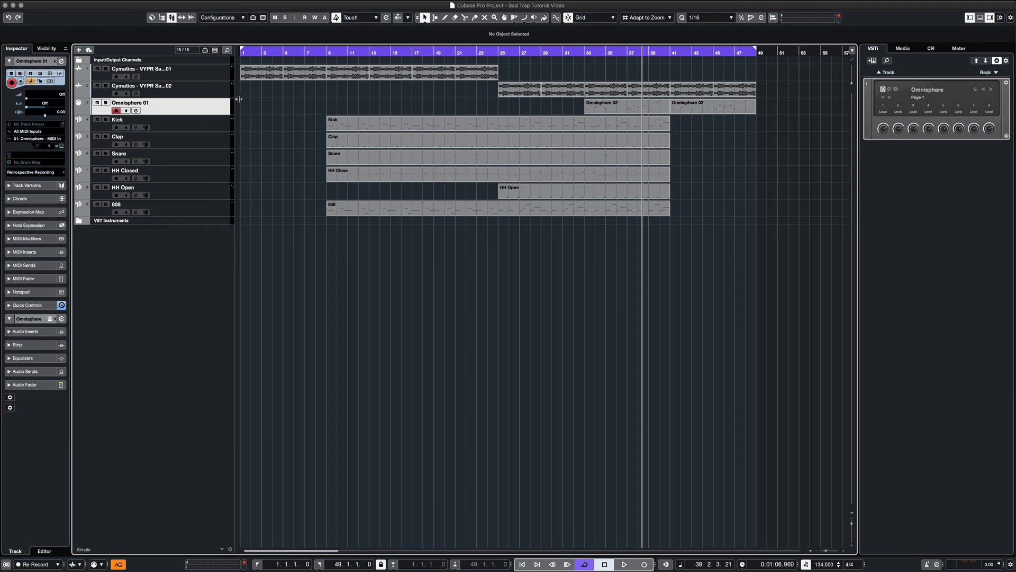
key("space")
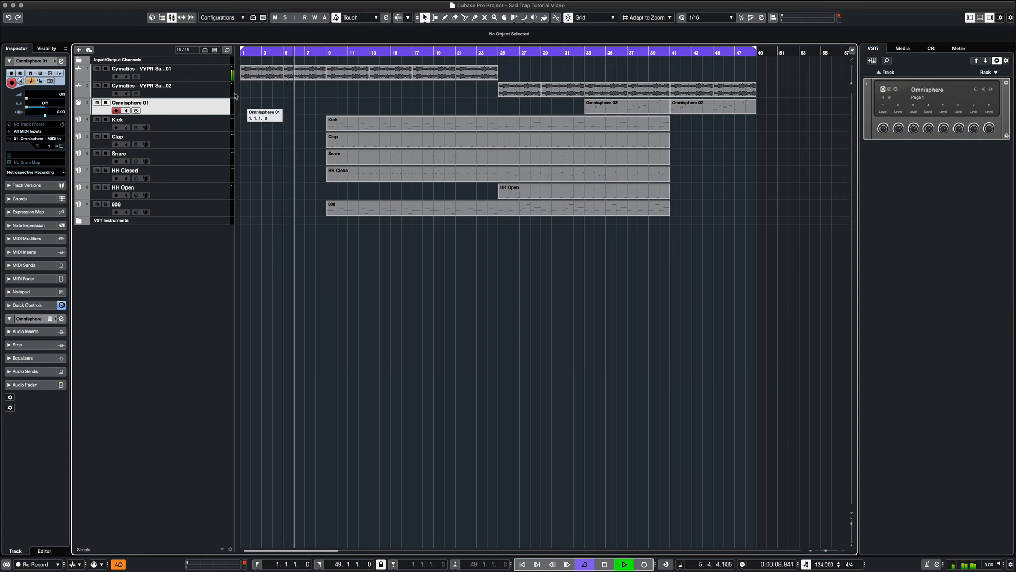
Lower the volume of the first Cymatics melody track to about -6 dB and the second to -4.34 dB during playback.
left_click(214, 72)
left_click_drag(51, 98, 46, 98)
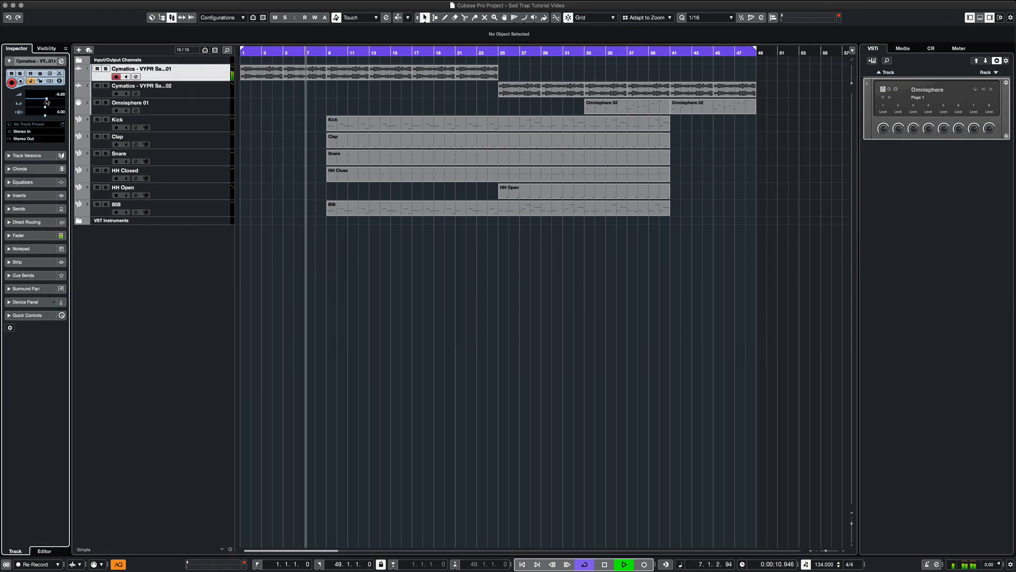
left_click(202, 94)
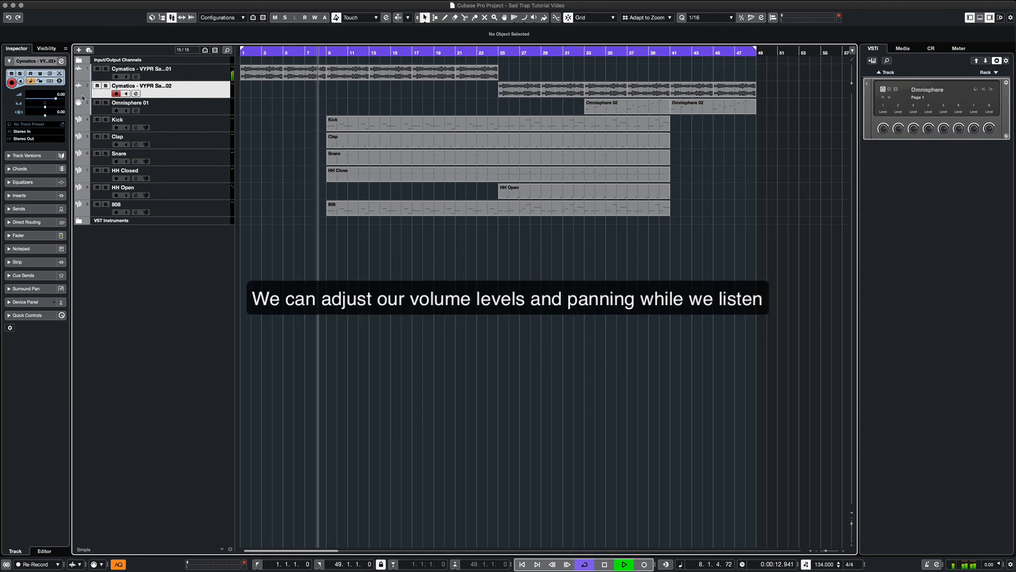
left_click_drag(56, 99, 48, 99)
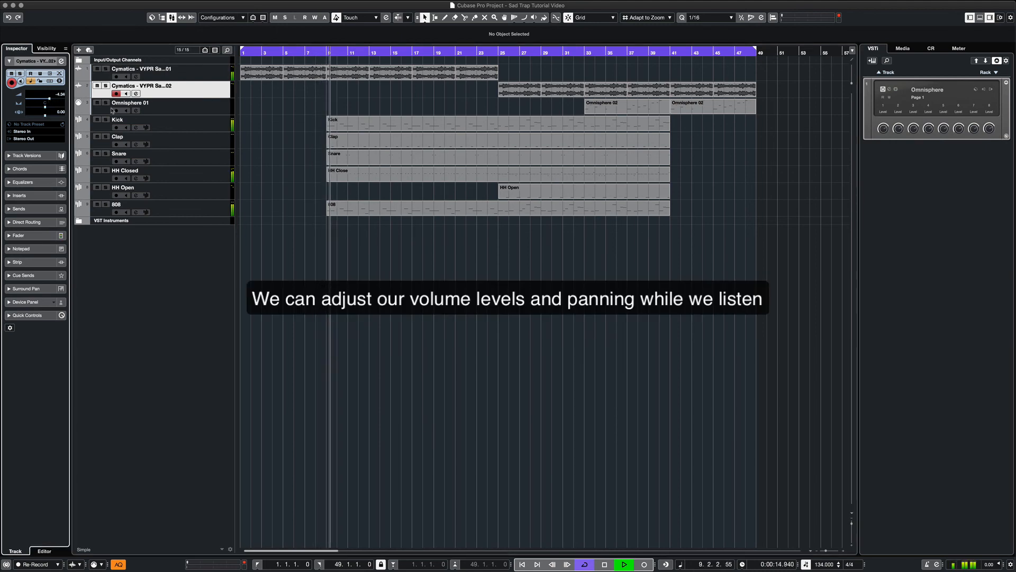
Split the Snare part at bar 25, erase its section from bar 9 to 25, and return to the Object Selection tool.
right_click(258, 131)
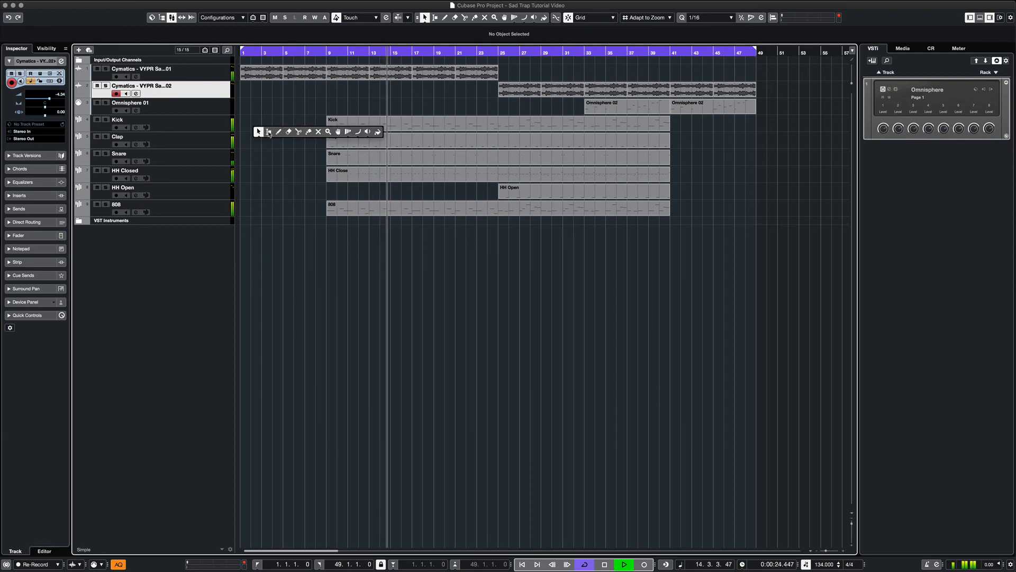
left_click(299, 133)
left_click(499, 159)
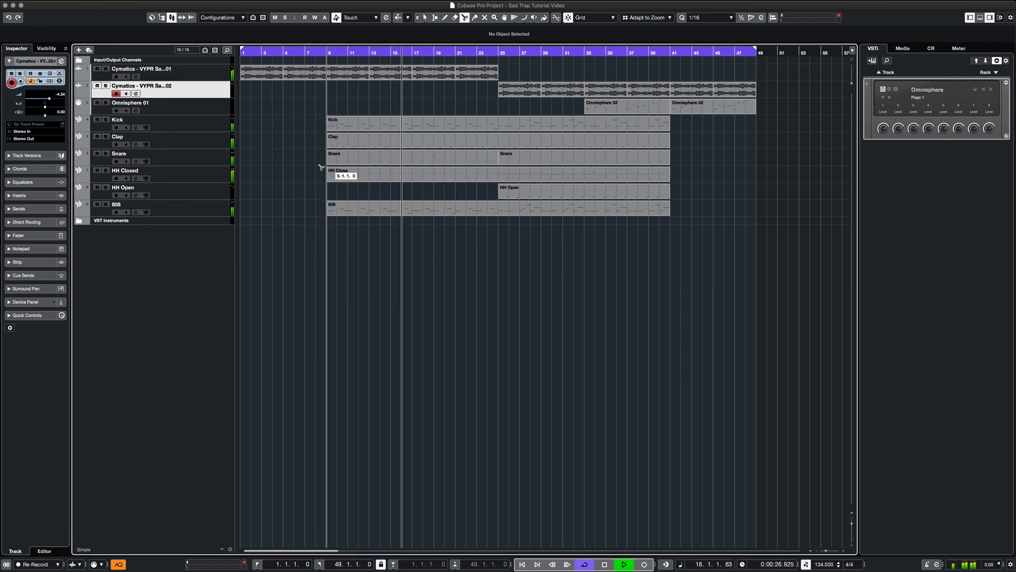
right_click(293, 158)
left_click(324, 159)
left_click(334, 159)
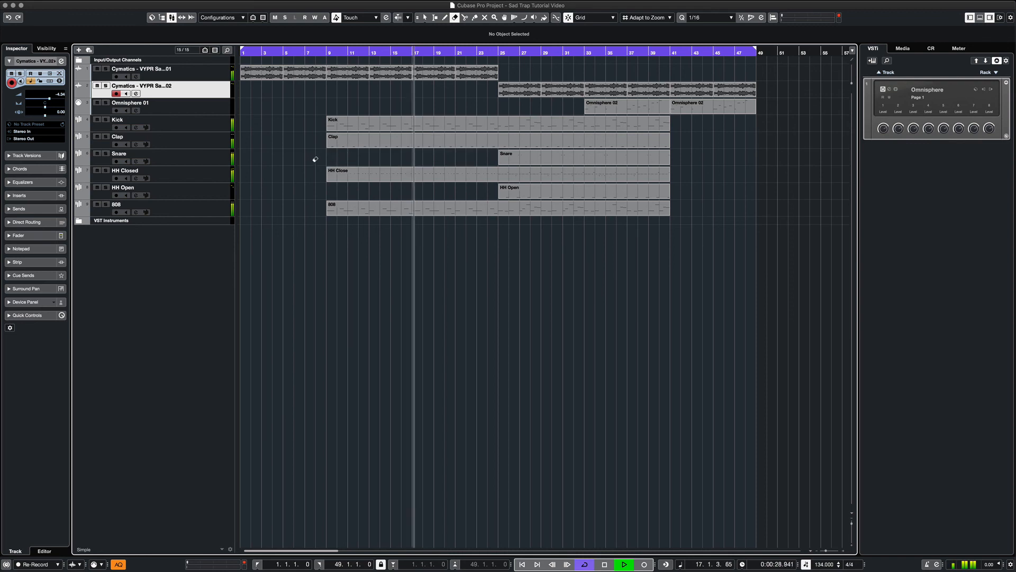
right_click(313, 158)
left_click(316, 159)
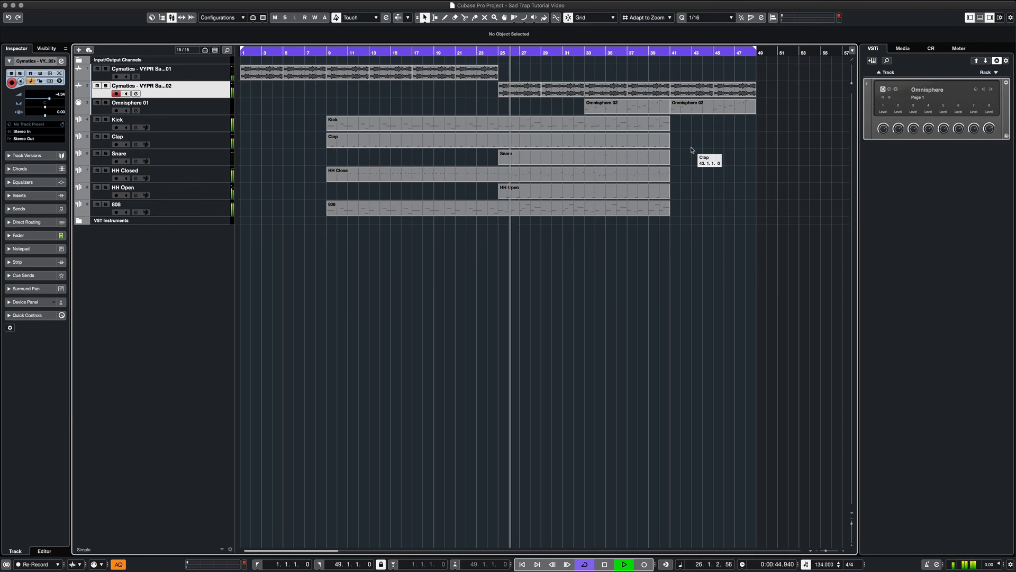
Open the 808 part in the note editor, review its notes around bars 25 to 37 during playback, and hide the editor.
double_click(472, 207)
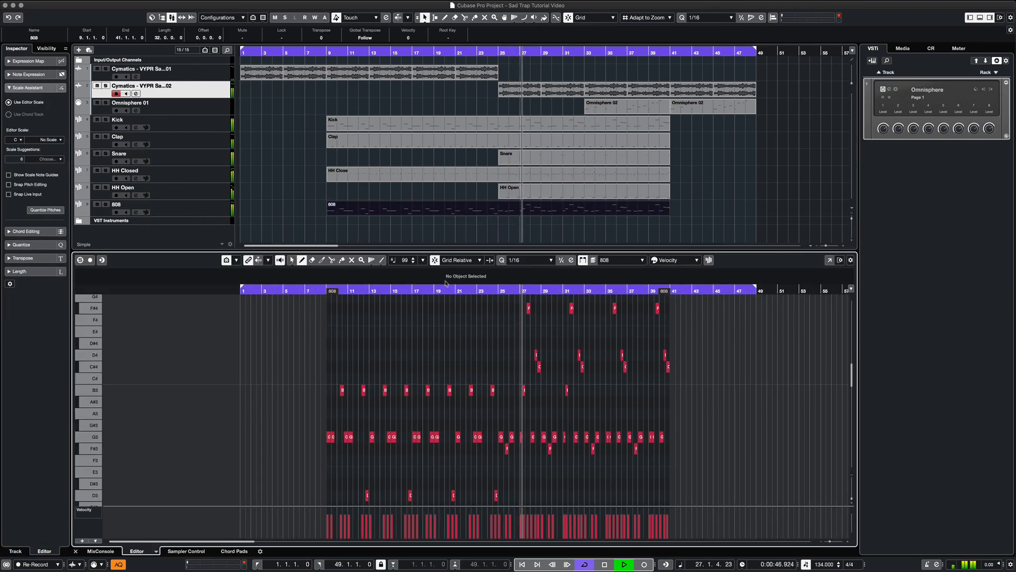
scroll(496, 341, "up", 5)
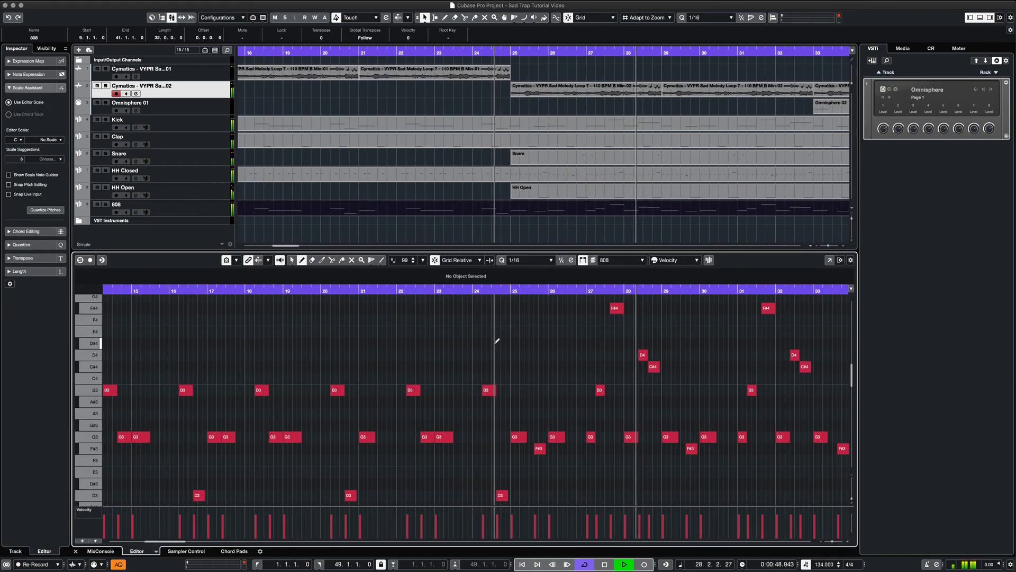
scroll(497, 341, "right", 3)
scroll(496, 341, "right", 2)
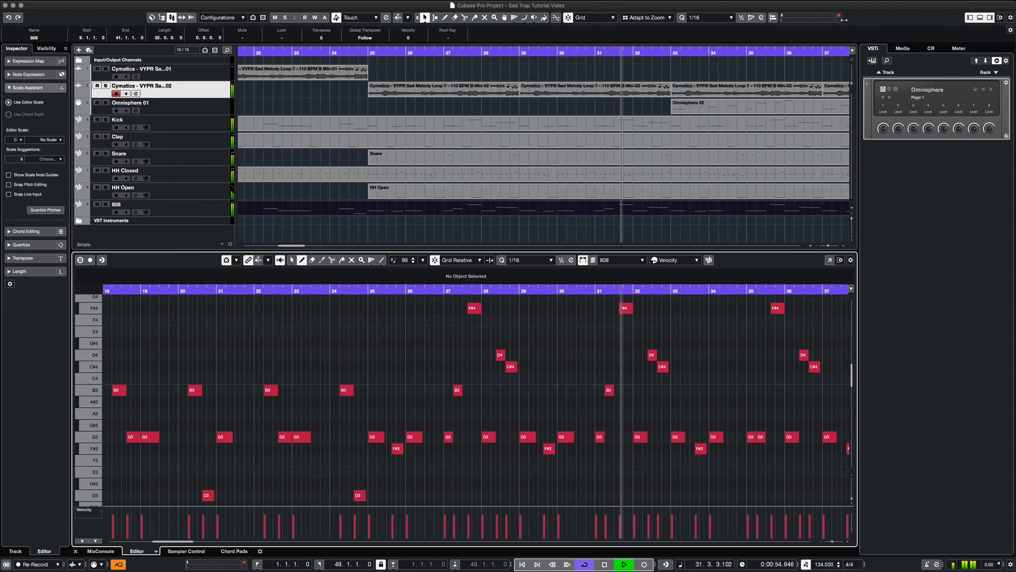
left_click(982, 18)
Show the master level meter to check the mix during playback, and deselect the 808 part.
scroll(577, 190, "down", 5)
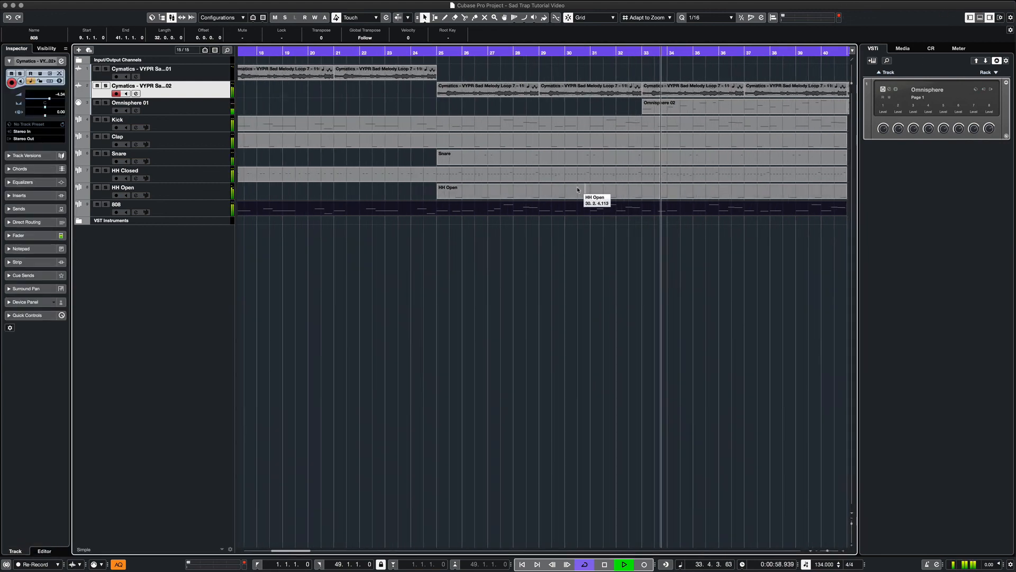
scroll(577, 189, "down", 4)
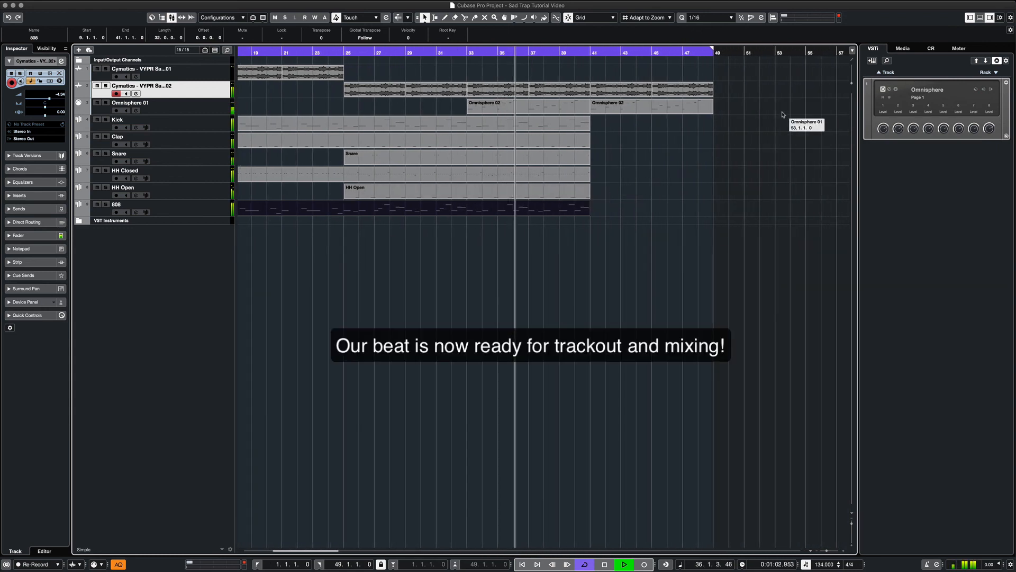
left_click(959, 49)
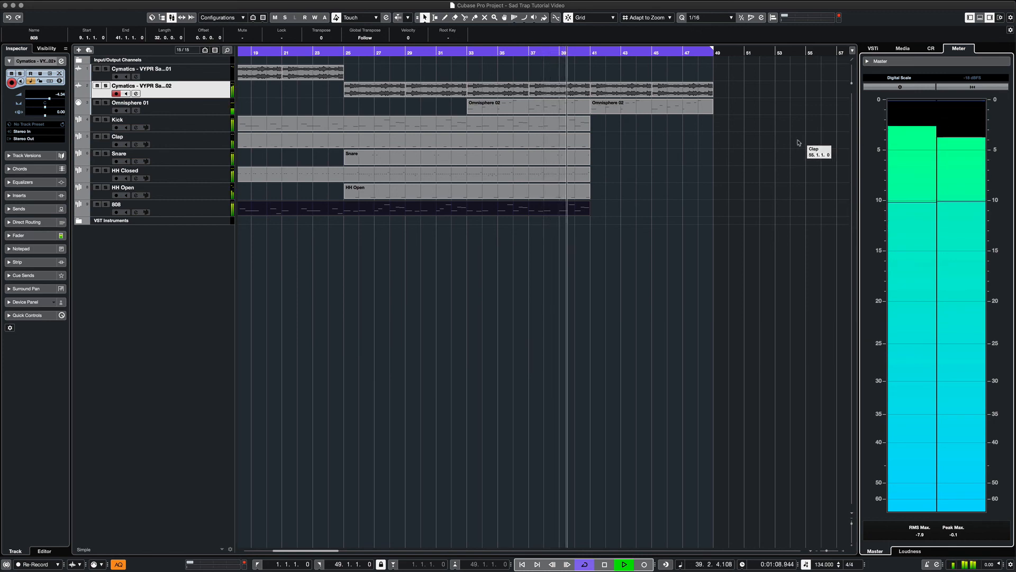
left_click(729, 152)
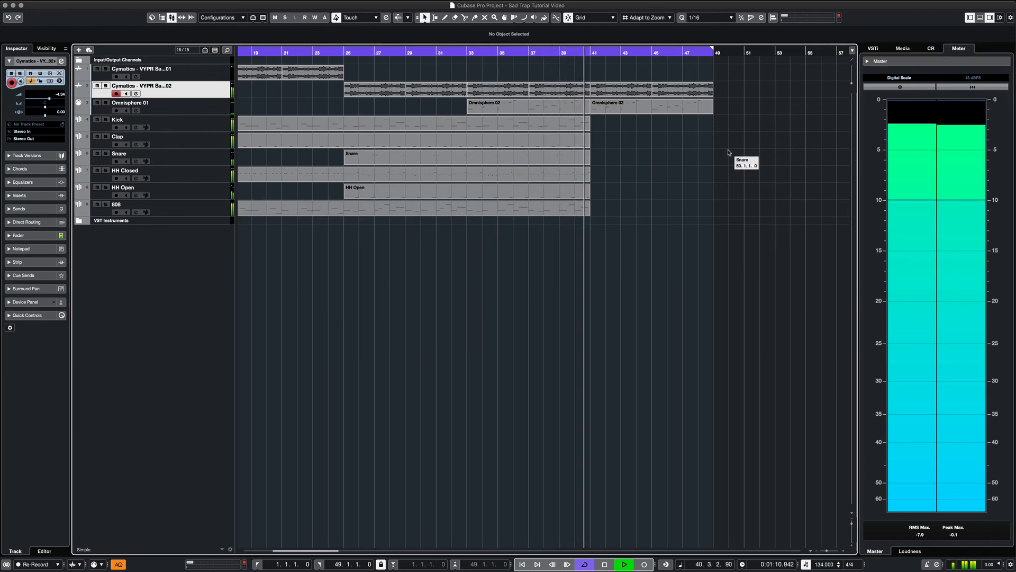